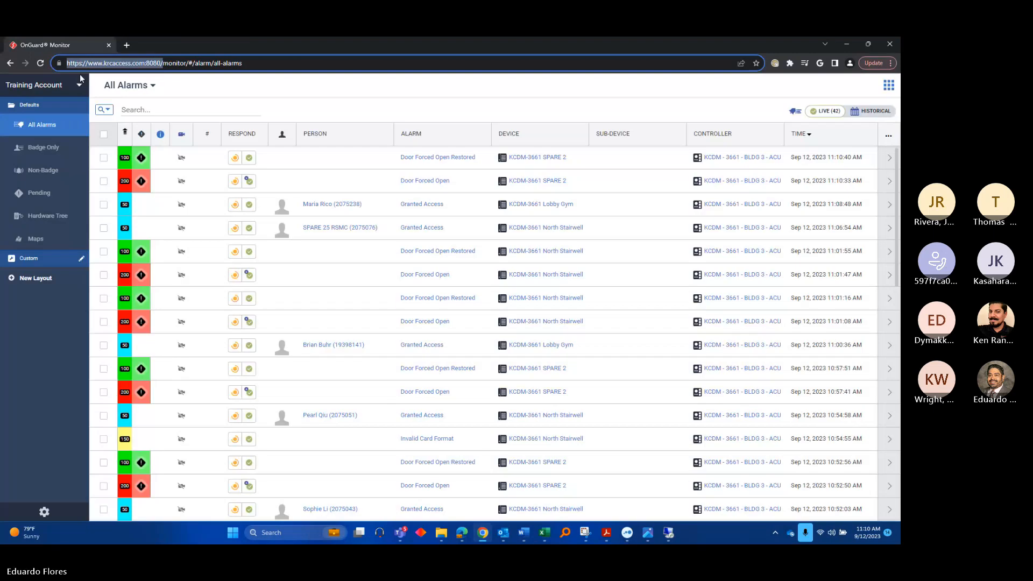
Switch from the alarm monitor to My Console and log out of the current account
{"action": "left_click", "coordinate": [889, 87]}
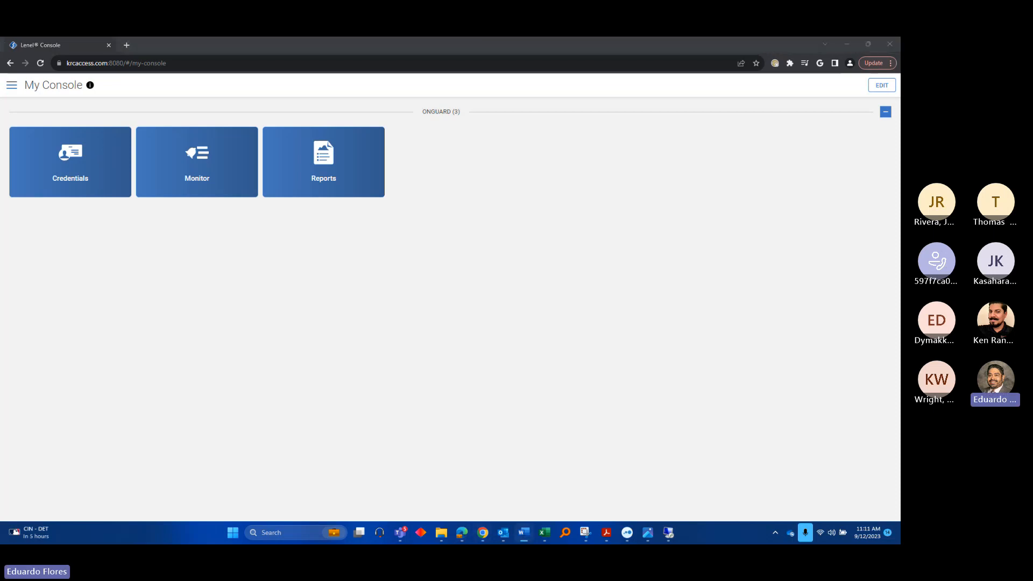
{"action": "left_click", "coordinate": [267, 41]}
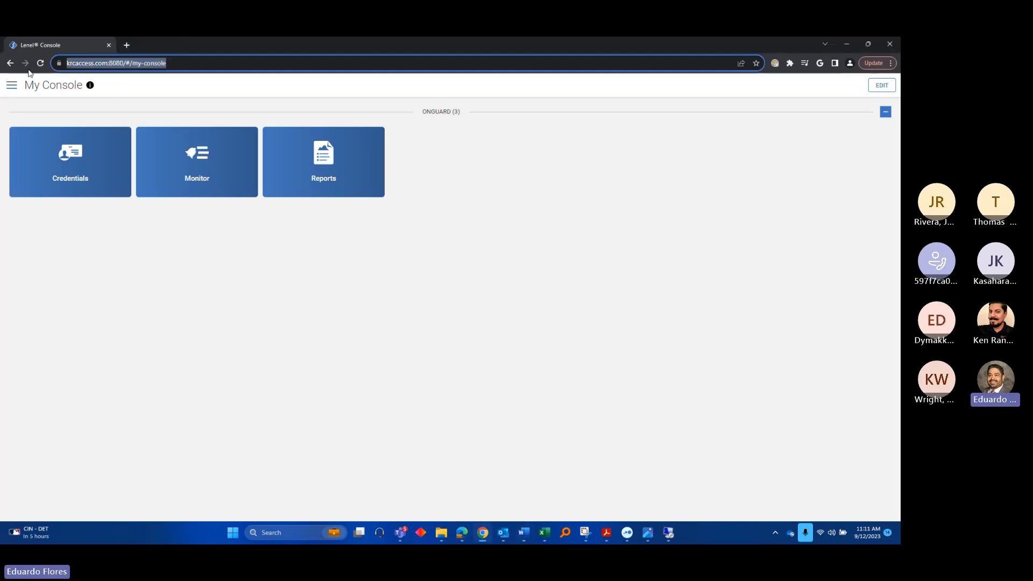
{"action": "left_click", "coordinate": [14, 94]}
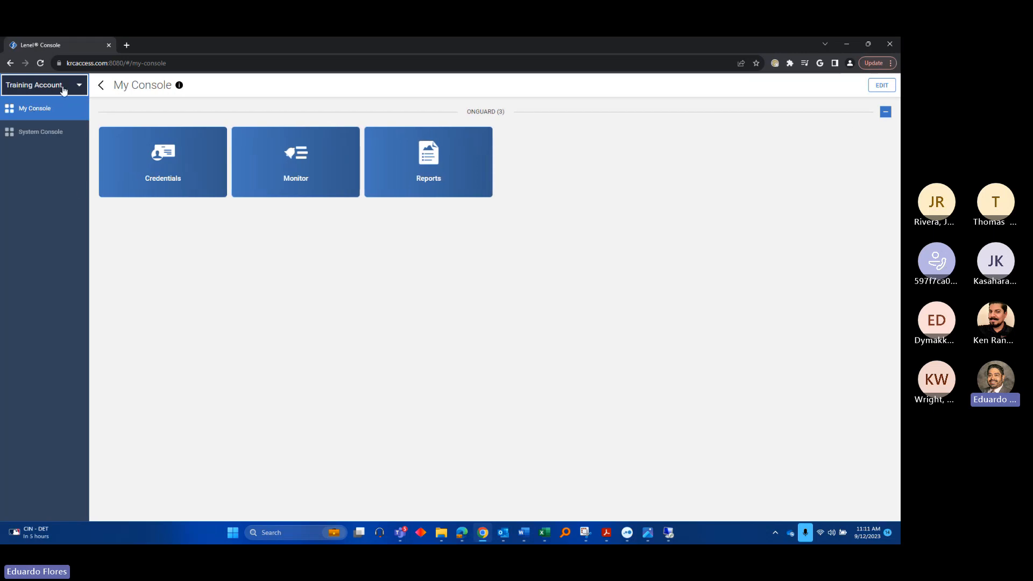
{"action": "left_click", "coordinate": [63, 91]}
{"action": "left_click", "coordinate": [38, 157]}
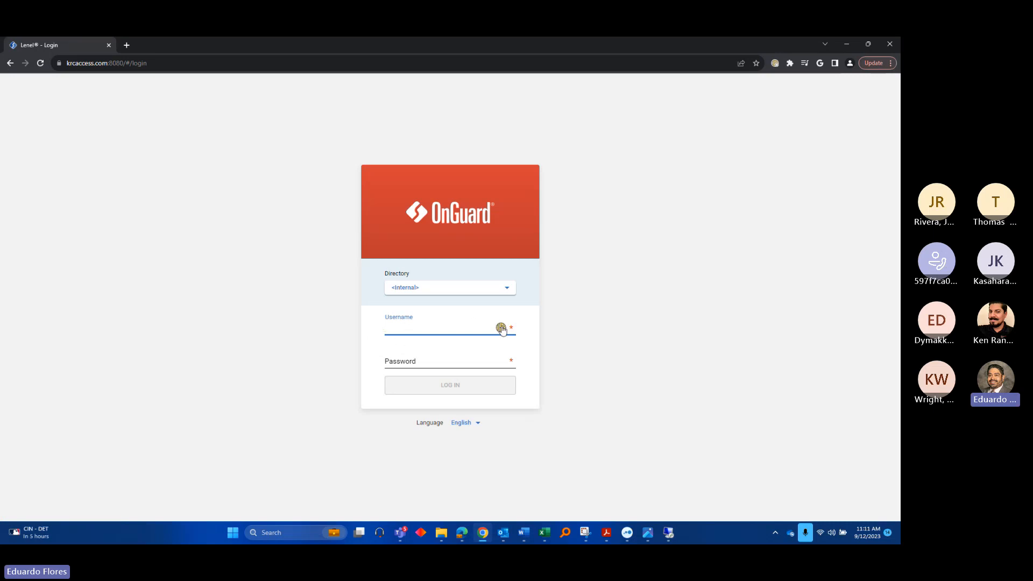
Sign in with the training username and its password
{"action": "type", "text": "training"}
{"action": "key", "text": "Tab"}
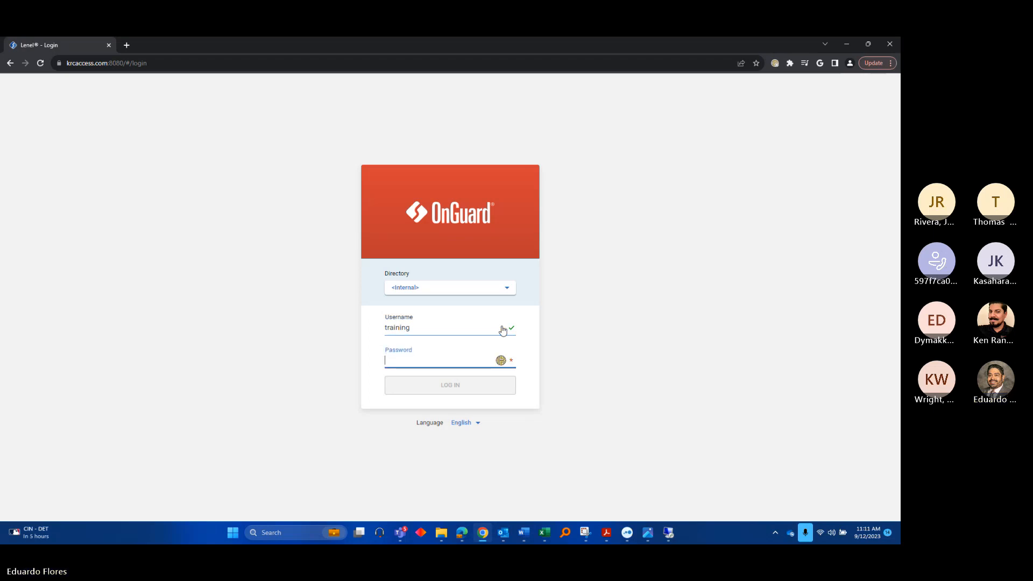
{"action": "type", "text": "••"}
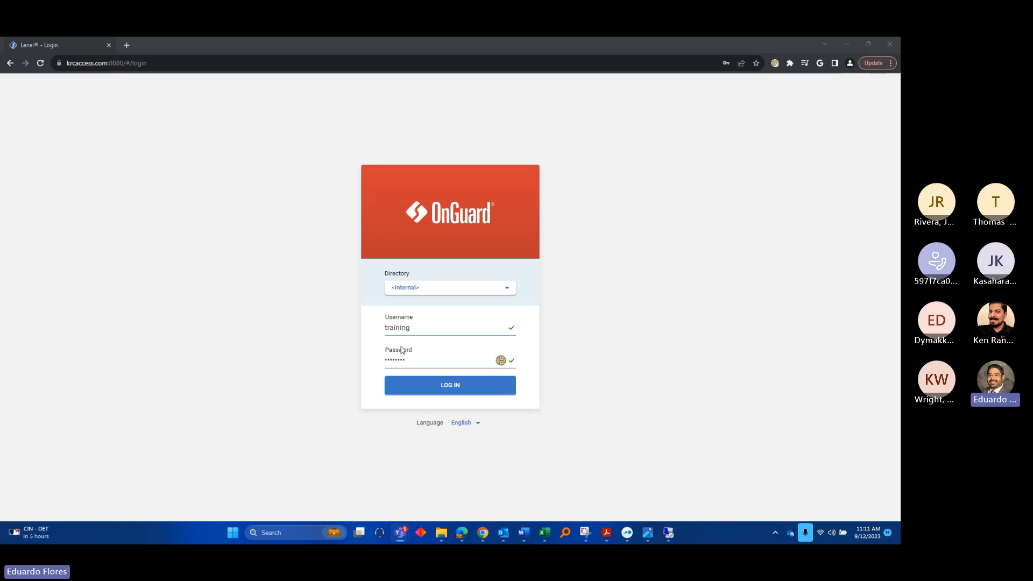
{"action": "left_click", "coordinate": [440, 386]}
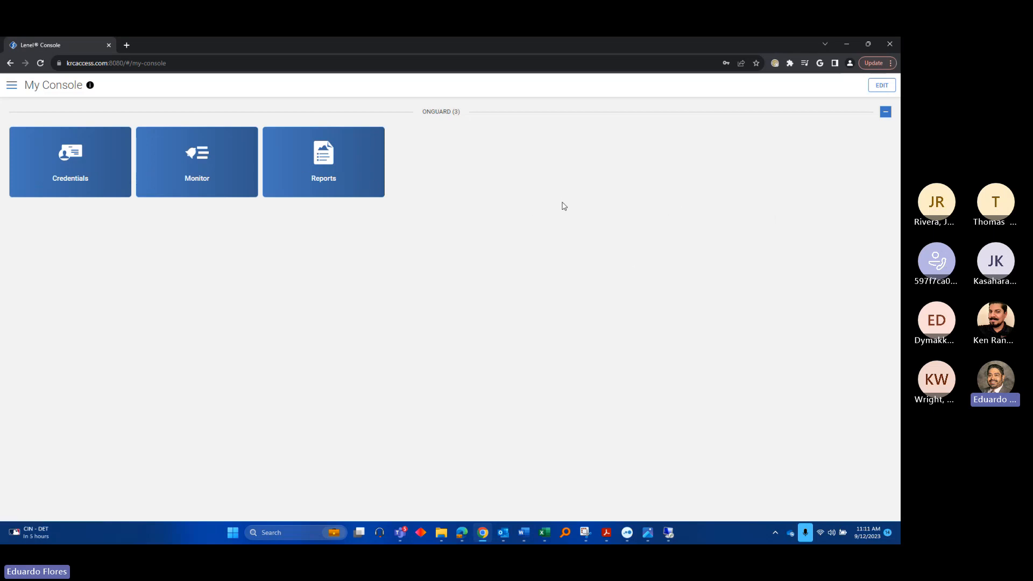
{"action": "left_click", "coordinate": [888, 86]}
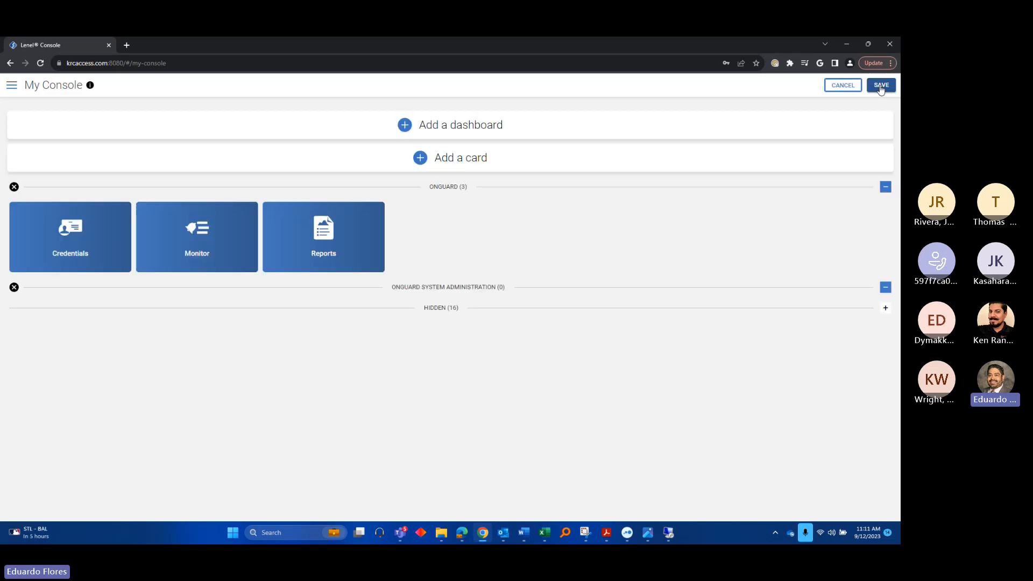
{"action": "left_click", "coordinate": [452, 164]}
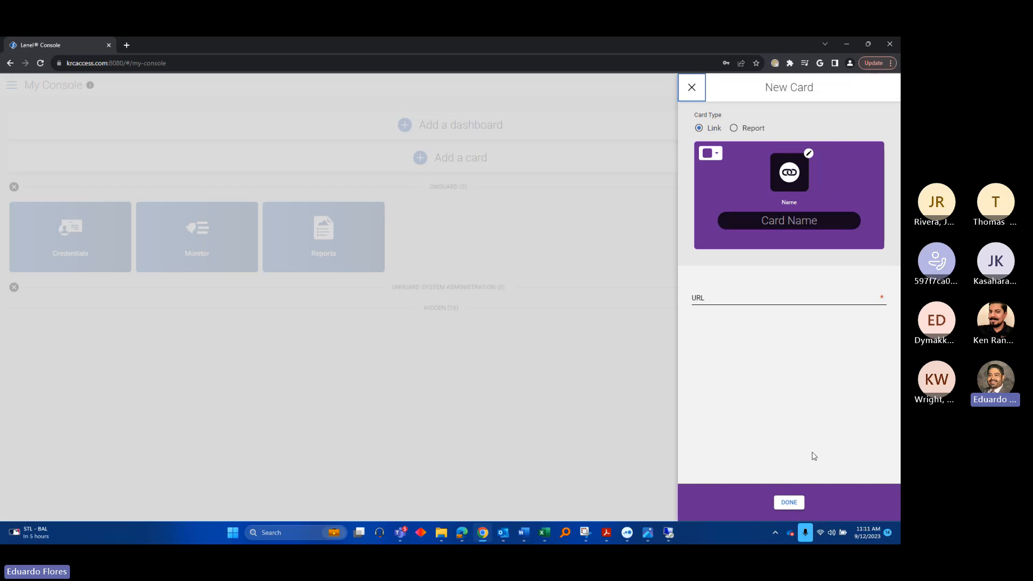
{"action": "left_click", "coordinate": [692, 87]}
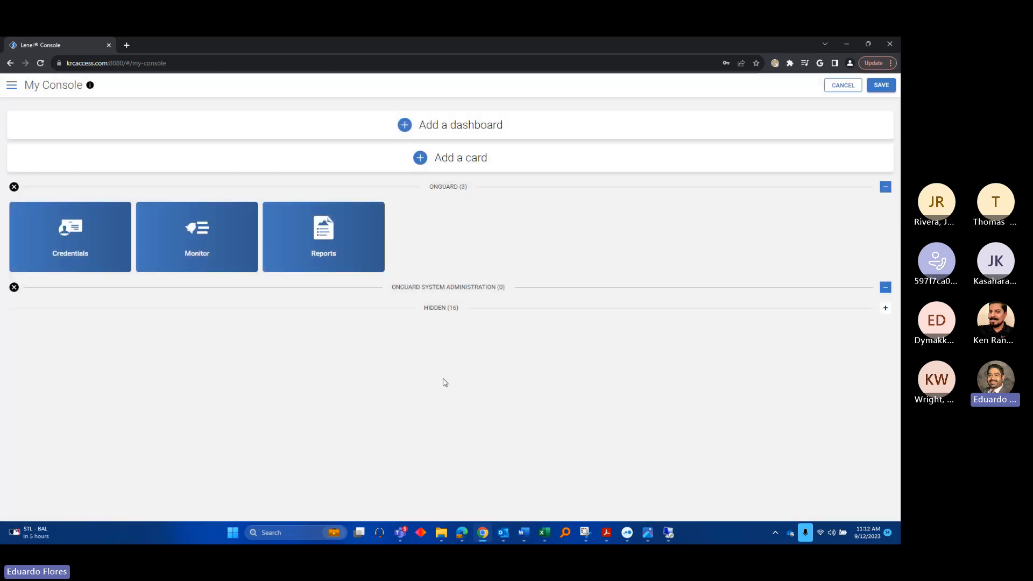
{"action": "left_click", "coordinate": [845, 86]}
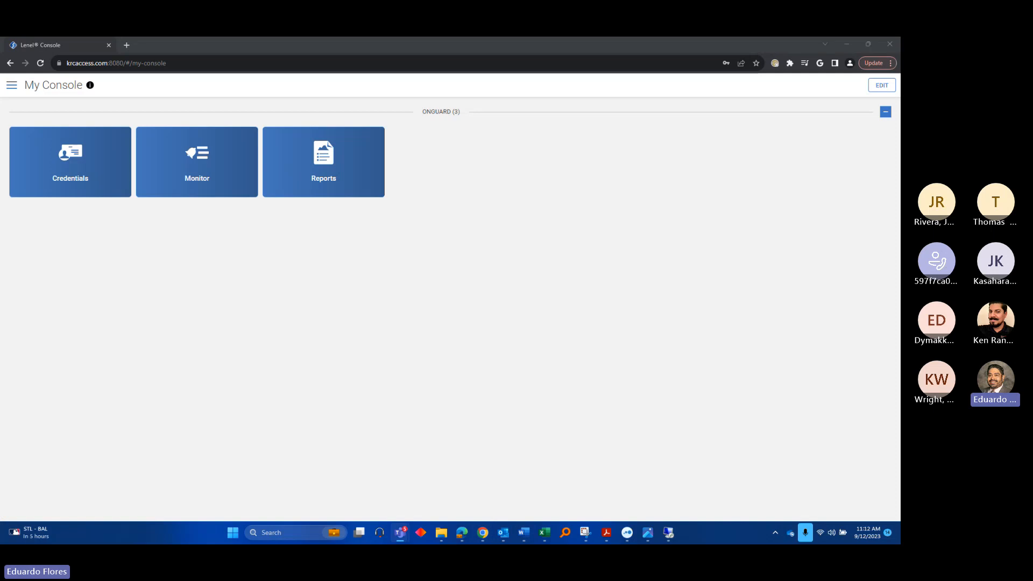
{"action": "left_click", "coordinate": [325, 155]}
{"action": "left_click", "coordinate": [325, 155]}
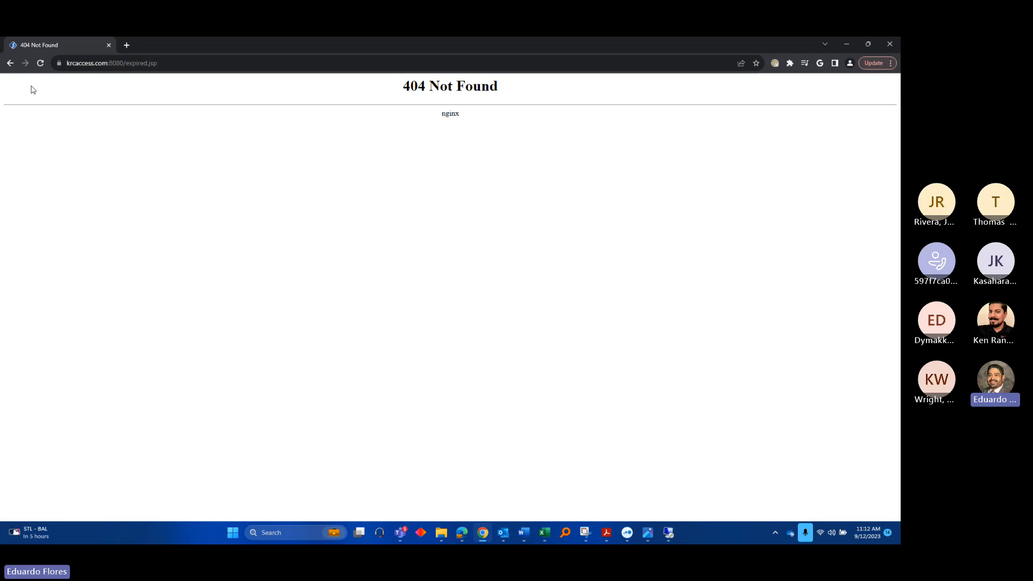
{"action": "left_click", "coordinate": [11, 64]}
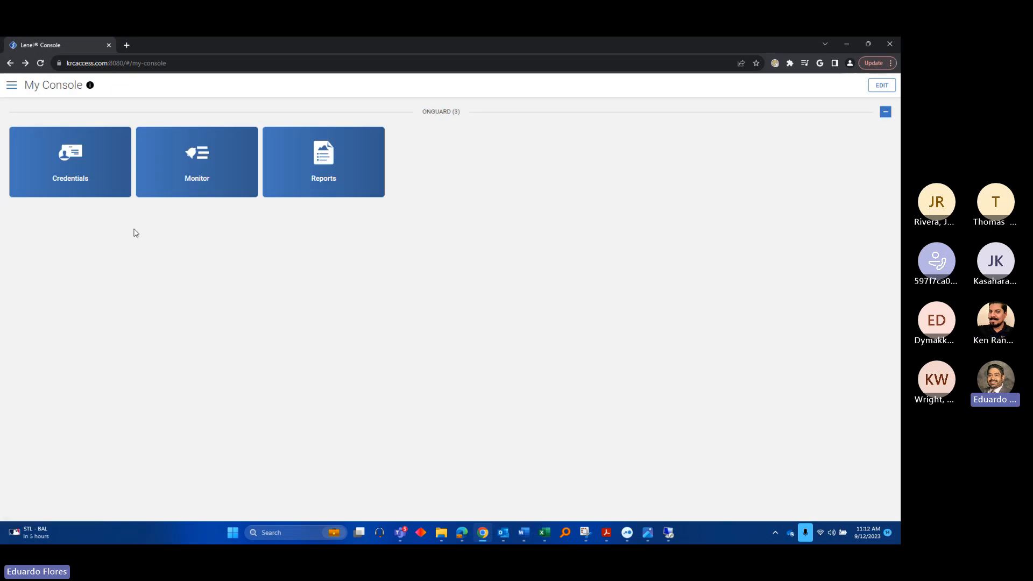
{"action": "key", "text": "alt+Tab"}
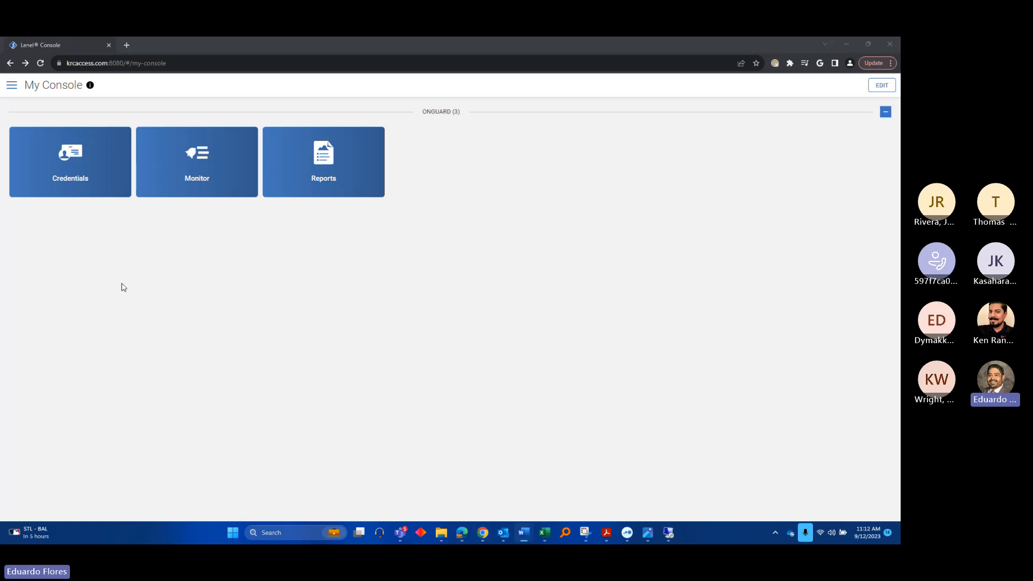
{"action": "key", "text": "alt+Tab"}
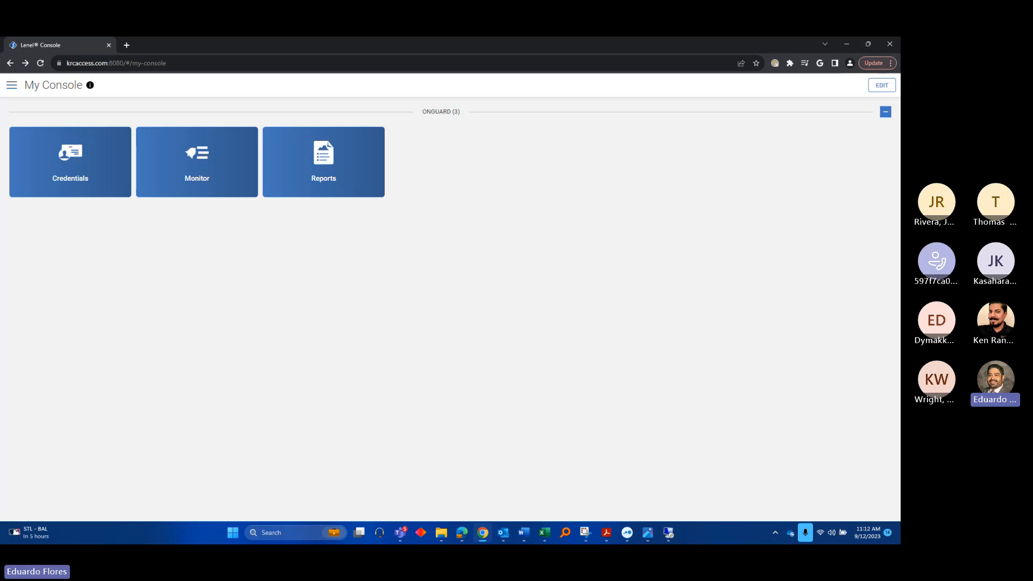
{"action": "key", "text": "alt+Tab"}
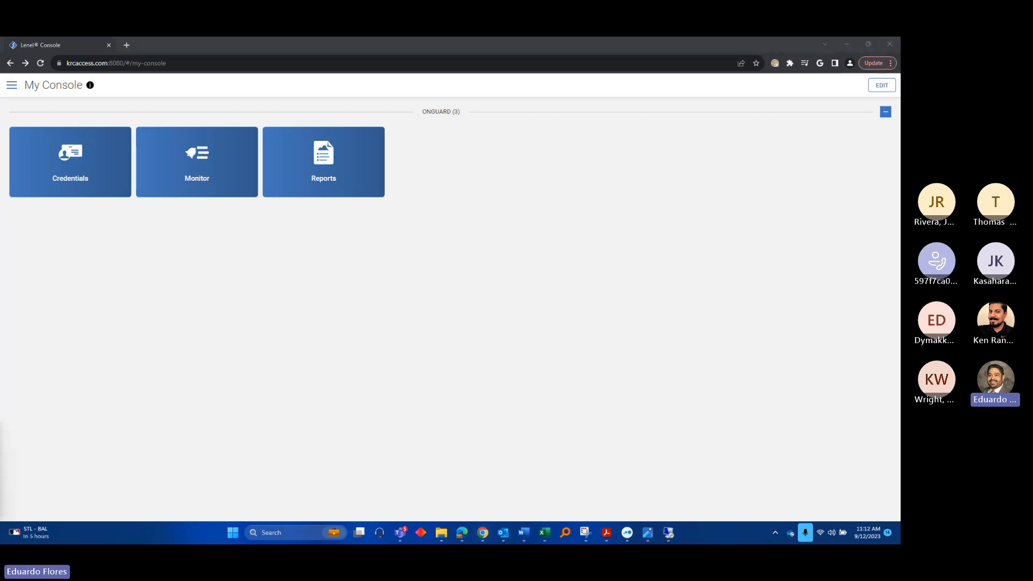
Open the Credentials cardholder list and start a blank New Cardholder record
{"action": "left_click", "coordinate": [89, 184]}
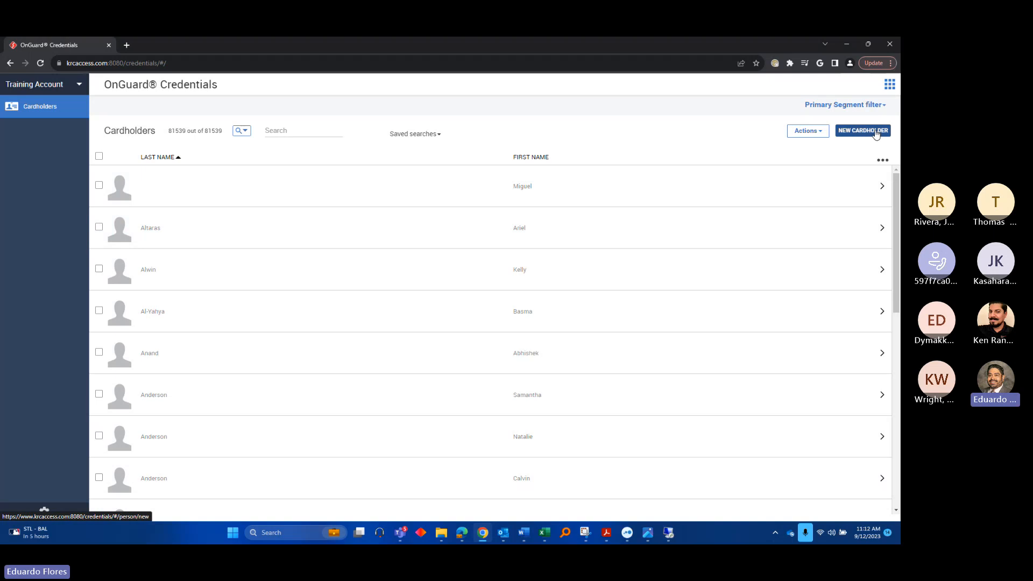
{"action": "left_click", "coordinate": [876, 134]}
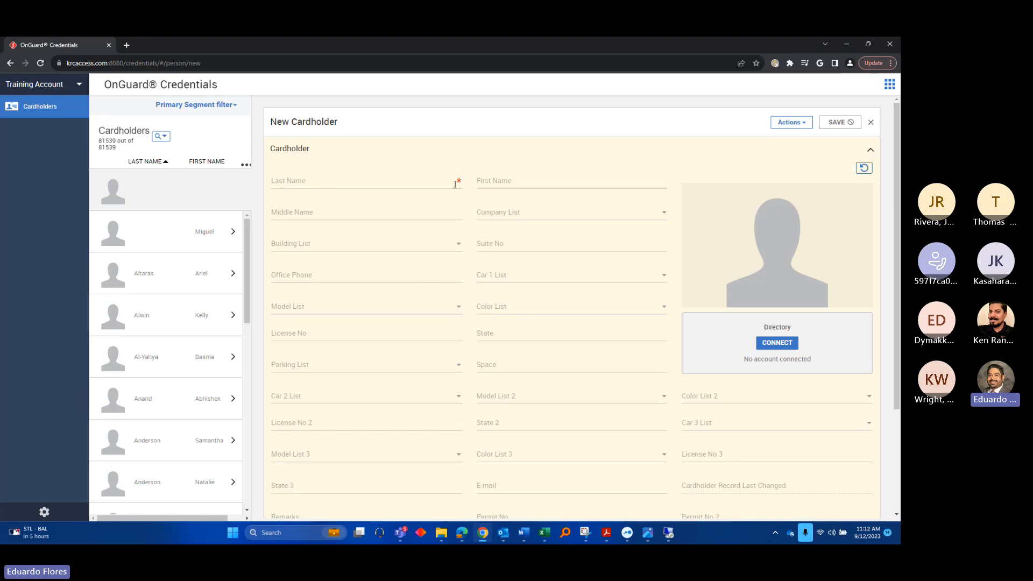
Enter the cardholder's last name and first name
{"action": "left_click", "coordinate": [333, 182]}
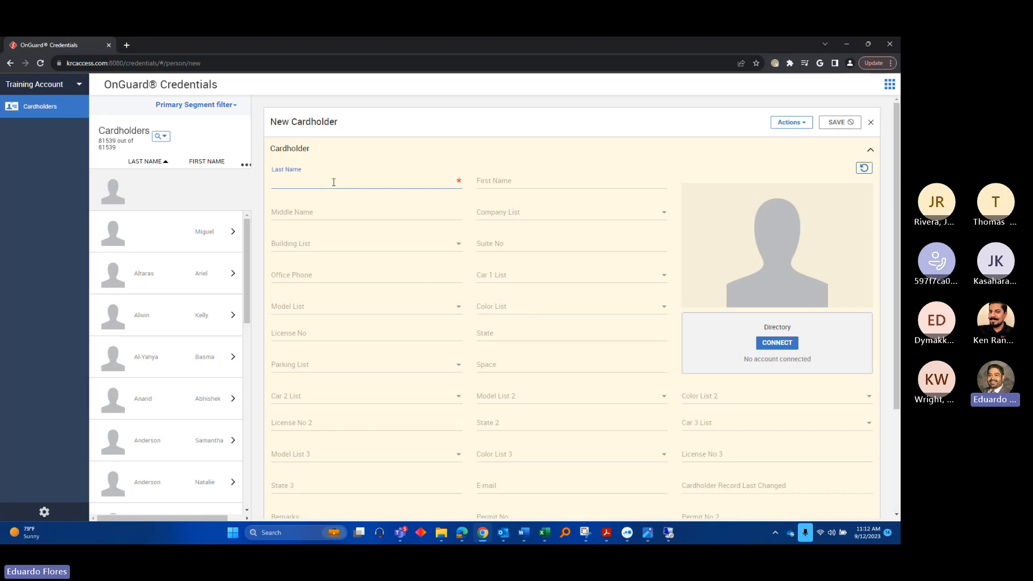
{"action": "type", "text": "McTraining"}
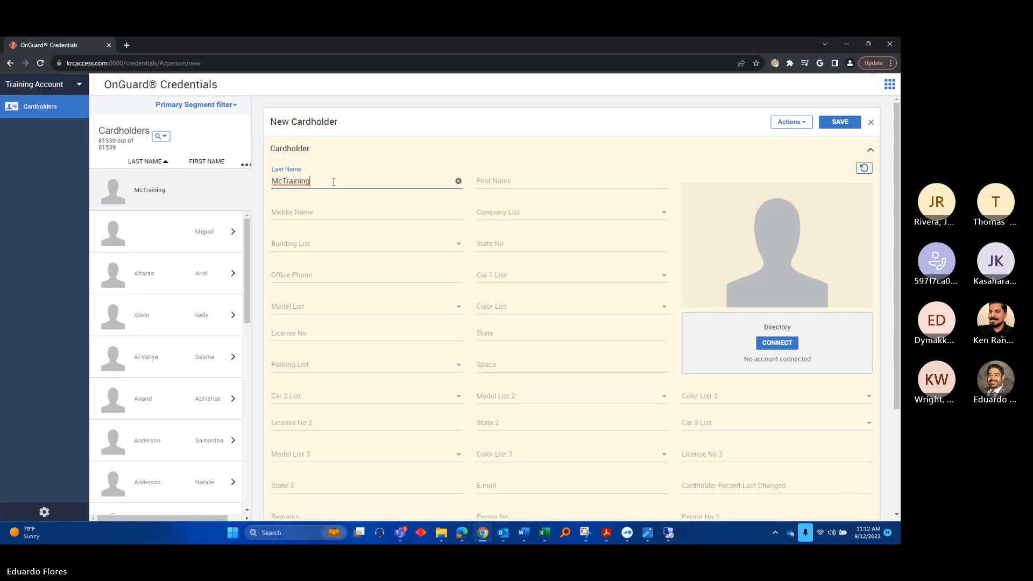
{"action": "key", "text": "Tab"}
{"action": "type", "text": "Tr"}
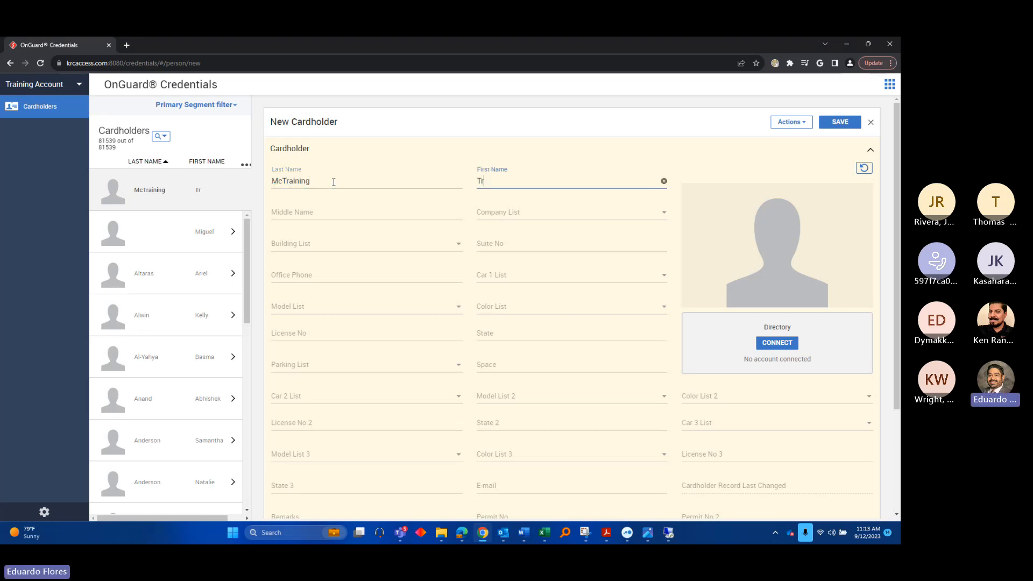
{"action": "type", "text": "aining"}
Set the company to Ollivier Corporation and collapse the Cardholder section
{"action": "left_click", "coordinate": [555, 211]}
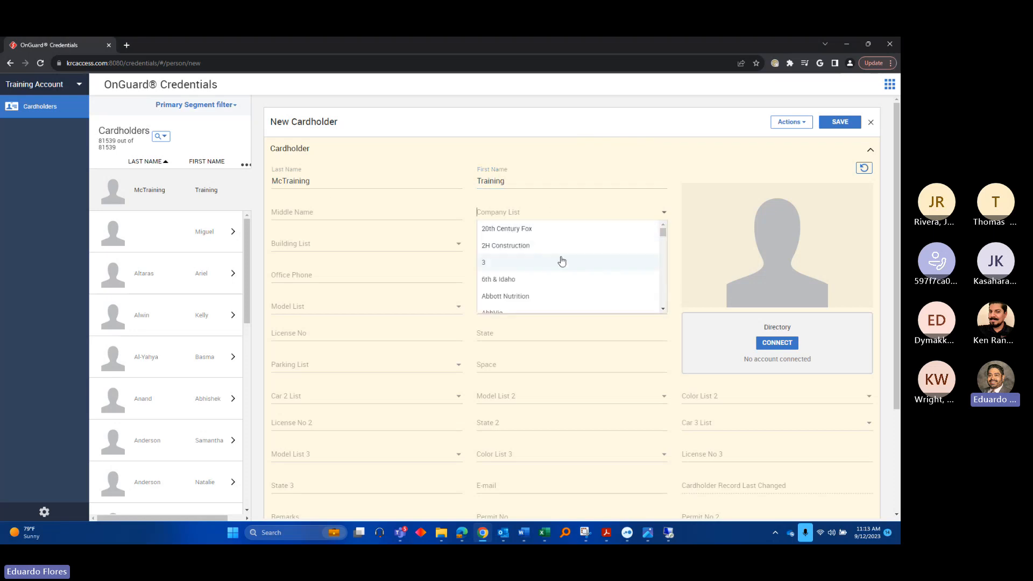
{"action": "type", "text": "olli"}
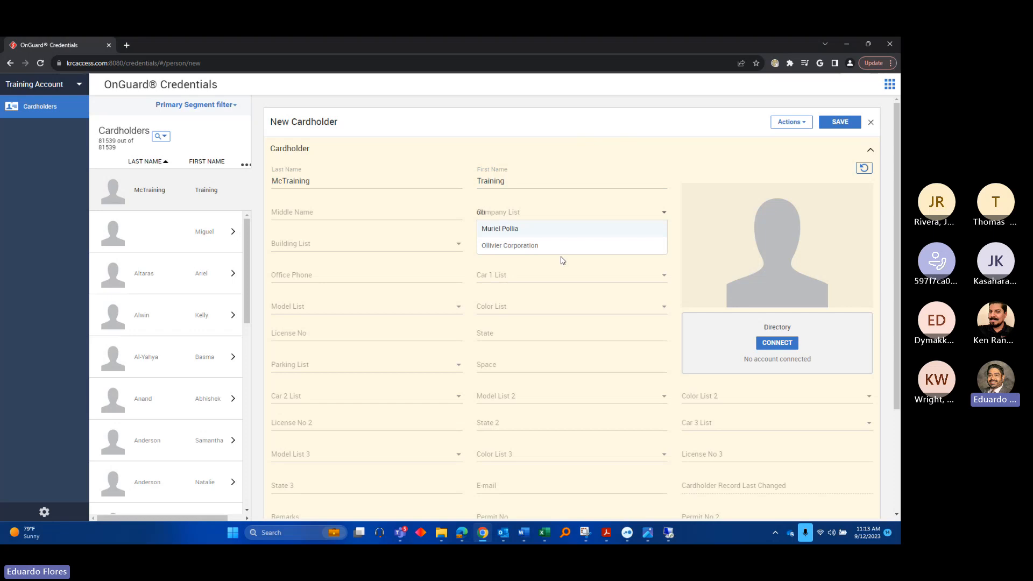
{"action": "type", "text": "vie"}
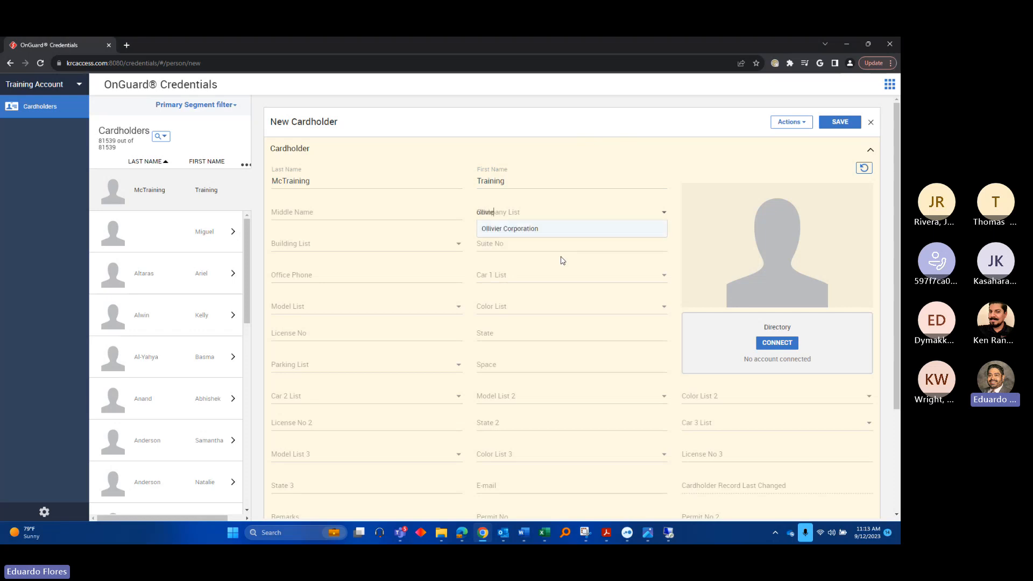
{"action": "left_click", "coordinate": [512, 230]}
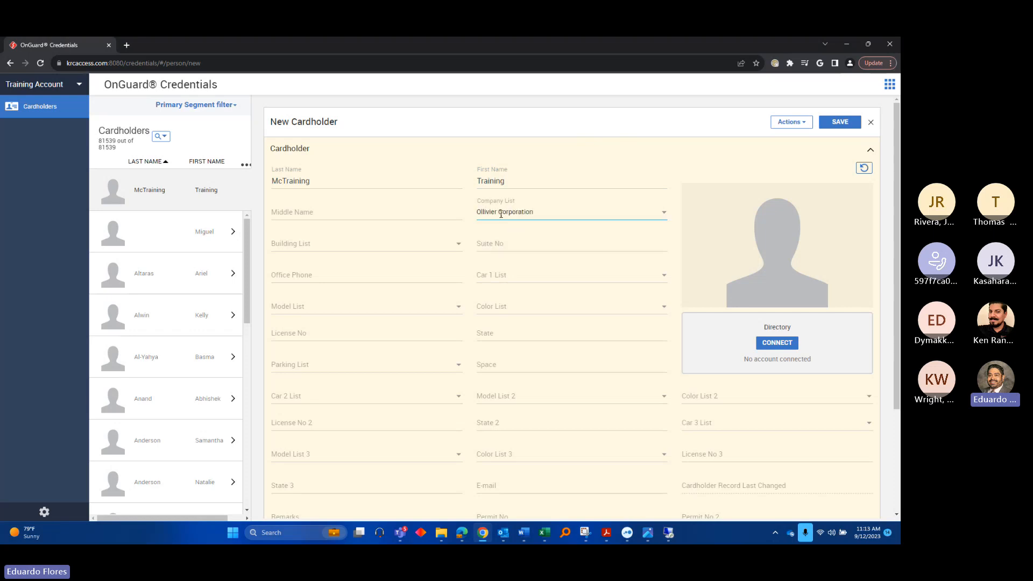
{"action": "left_click", "coordinate": [663, 213]}
{"action": "scroll", "coordinate": [541, 282], "scroll_direction": "down", "scroll_amount": 1}
{"action": "scroll", "coordinate": [539, 277], "scroll_direction": "up", "scroll_amount": 1}
{"action": "left_click", "coordinate": [526, 155]}
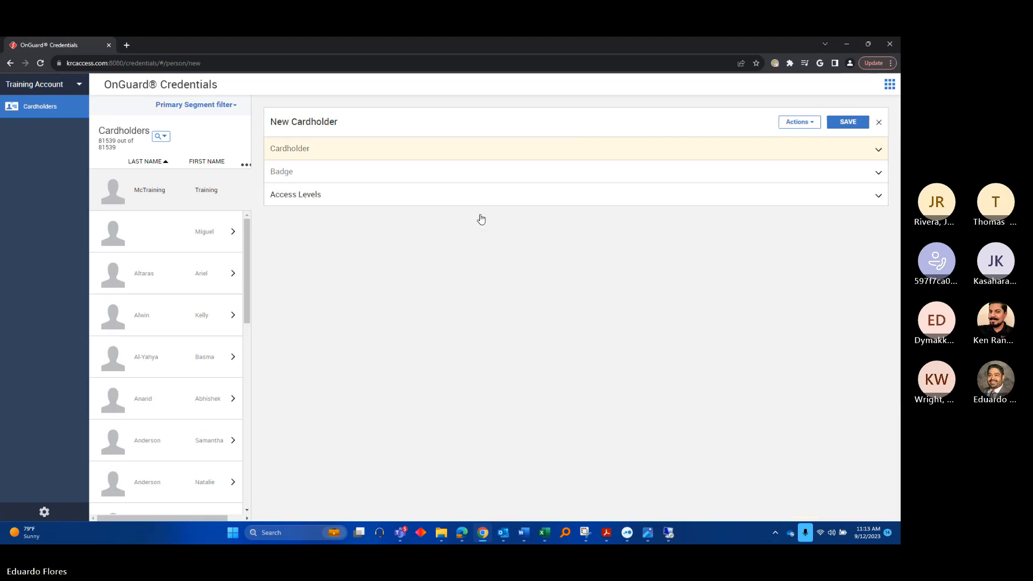
{"action": "left_click", "coordinate": [345, 155]}
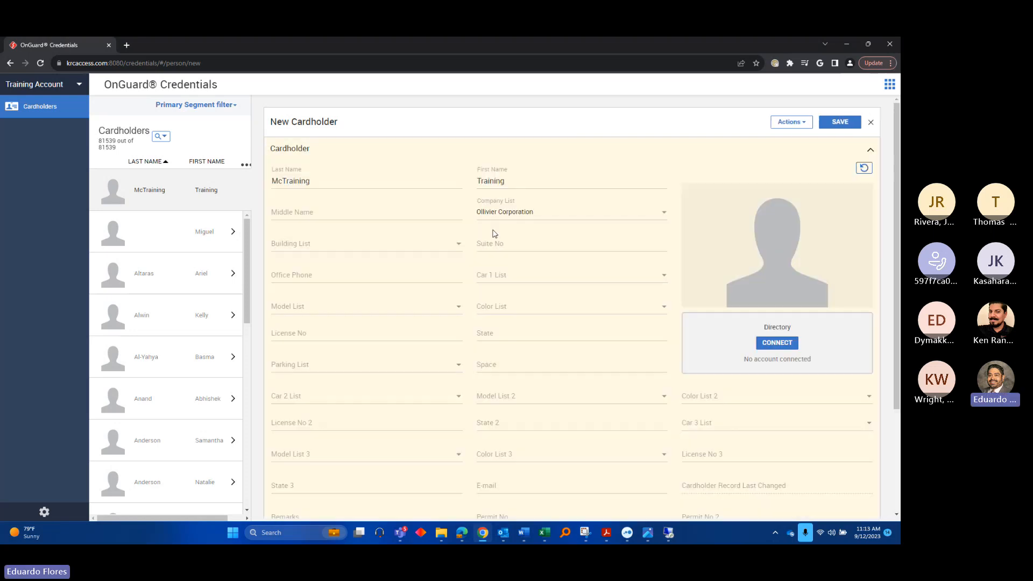
{"action": "left_click", "coordinate": [302, 243]}
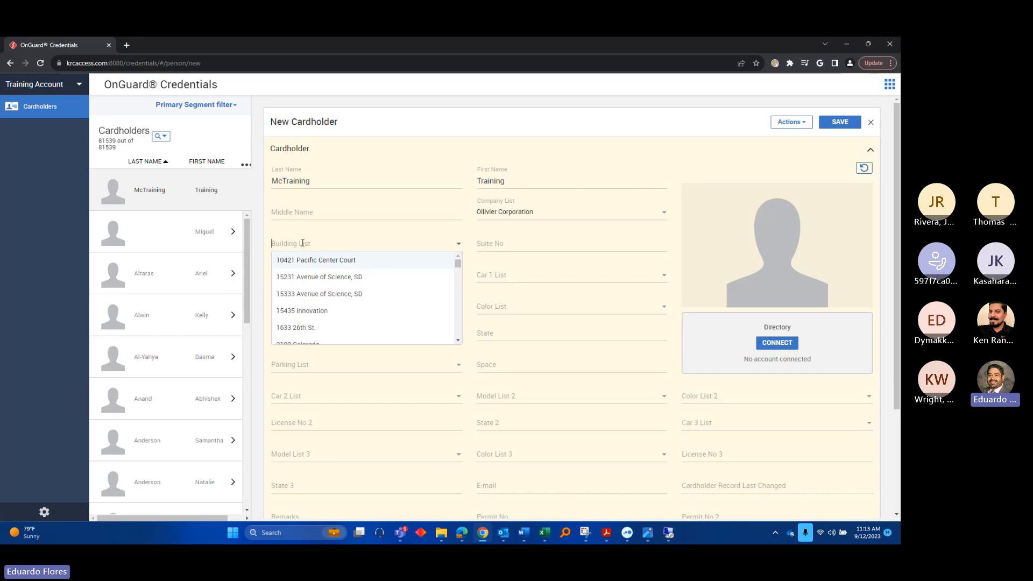
{"action": "type", "text": "kcm"}
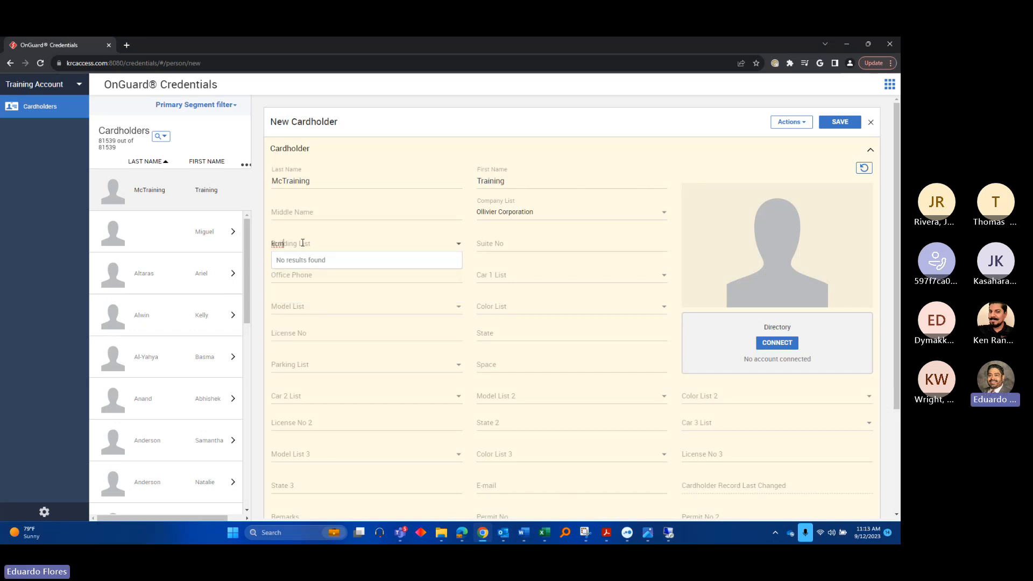
{"action": "key", "text": "BackSpace"}
{"action": "left_click", "coordinate": [288, 261]}
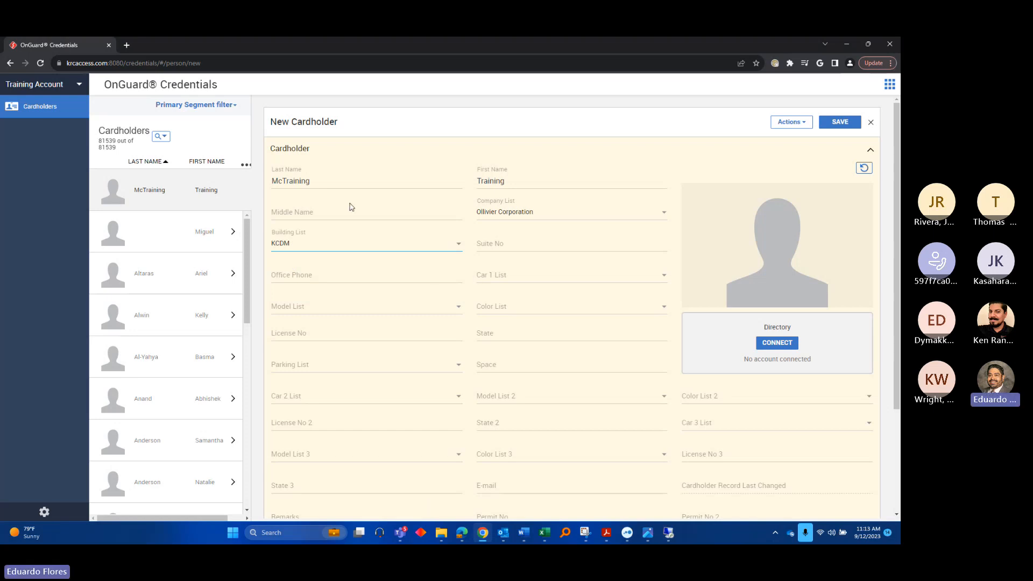
{"action": "scroll", "coordinate": [585, 293], "scroll_direction": "down", "scroll_amount": 1}
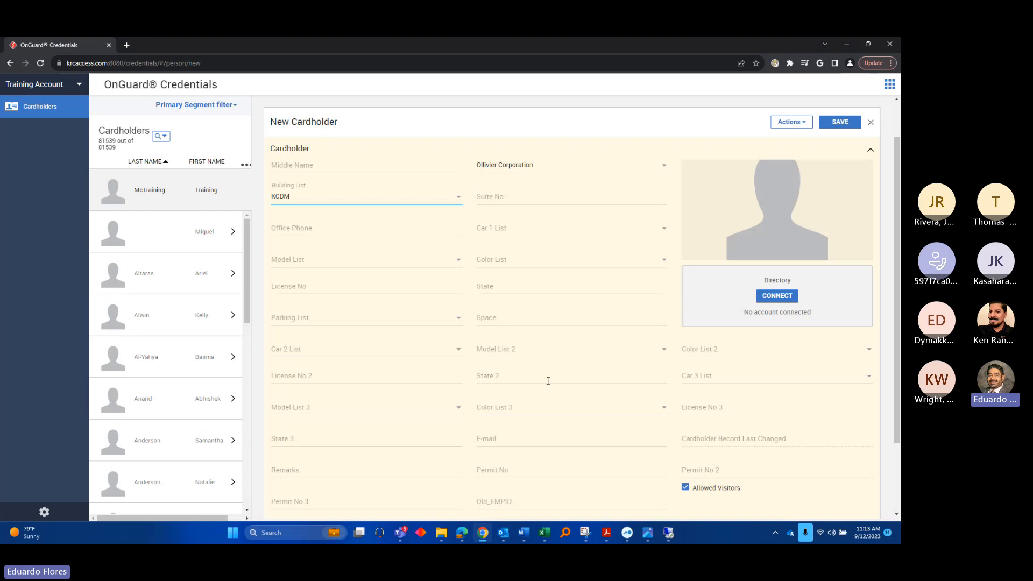
{"action": "scroll", "coordinate": [547, 381], "scroll_direction": "up", "scroll_amount": 1}
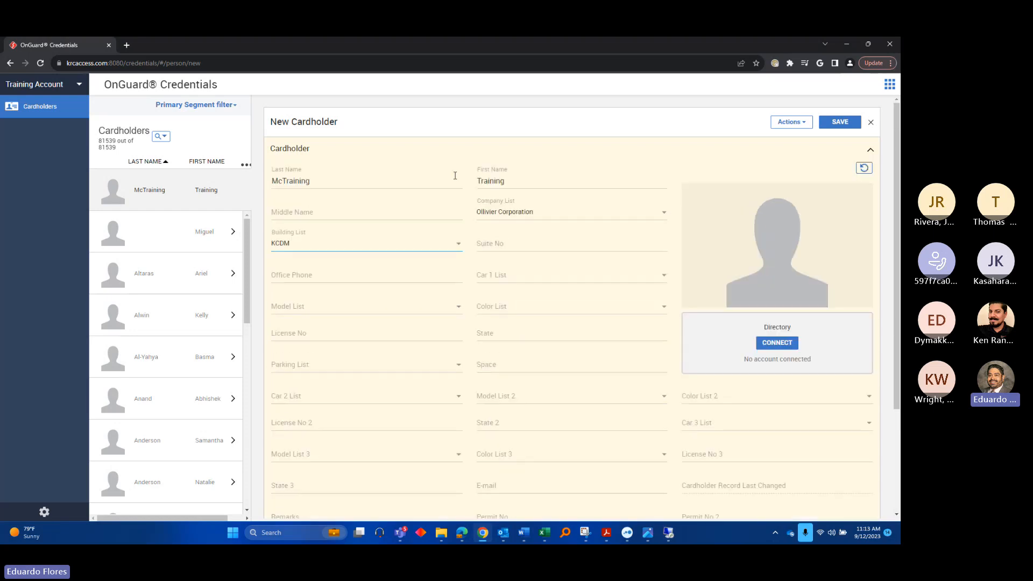
{"action": "scroll", "coordinate": [564, 366], "scroll_direction": "down", "scroll_amount": 3}
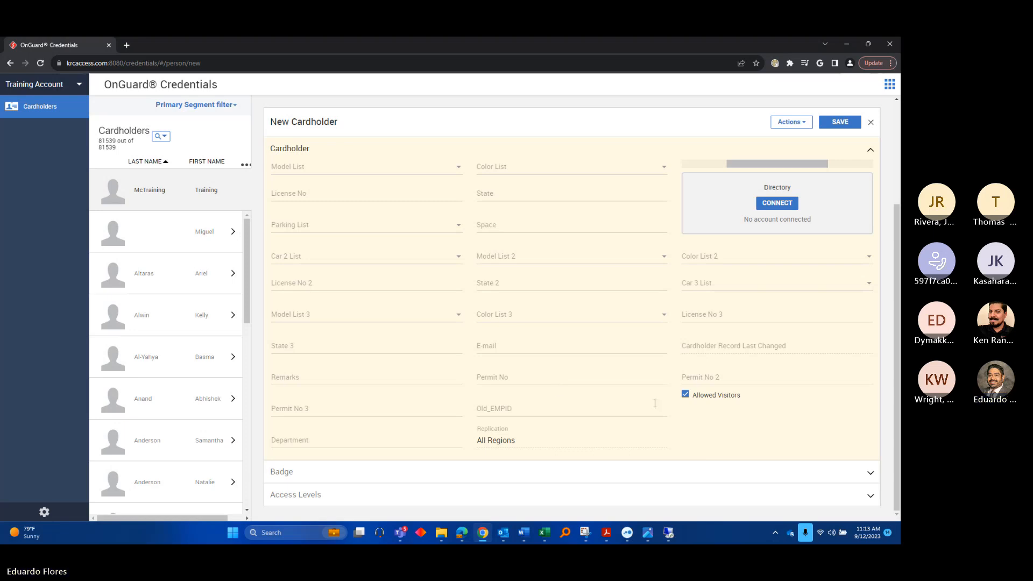
{"action": "scroll", "coordinate": [646, 404], "scroll_direction": "up", "scroll_amount": 3}
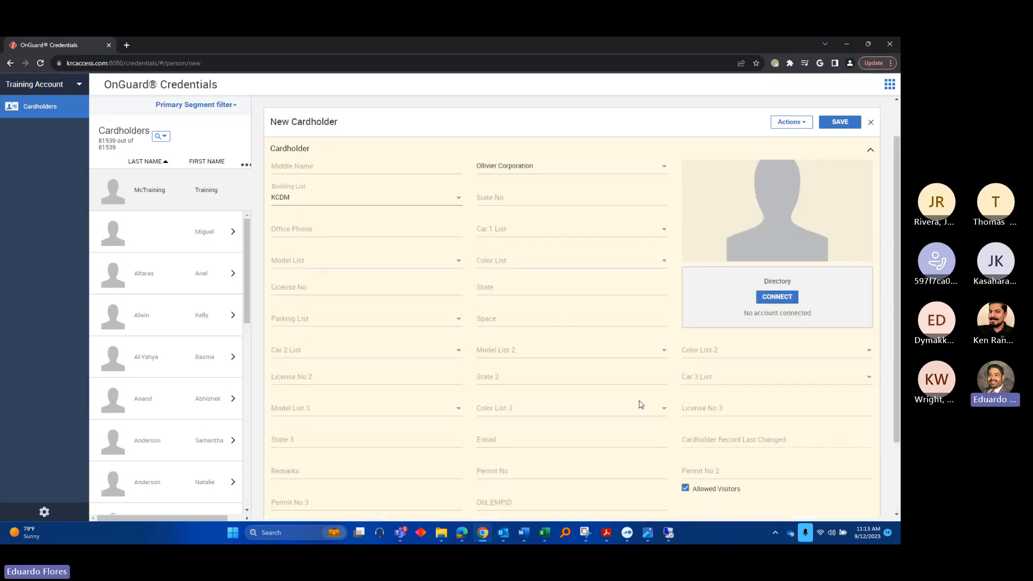
{"action": "scroll", "coordinate": [639, 404], "scroll_direction": "down", "scroll_amount": 3}
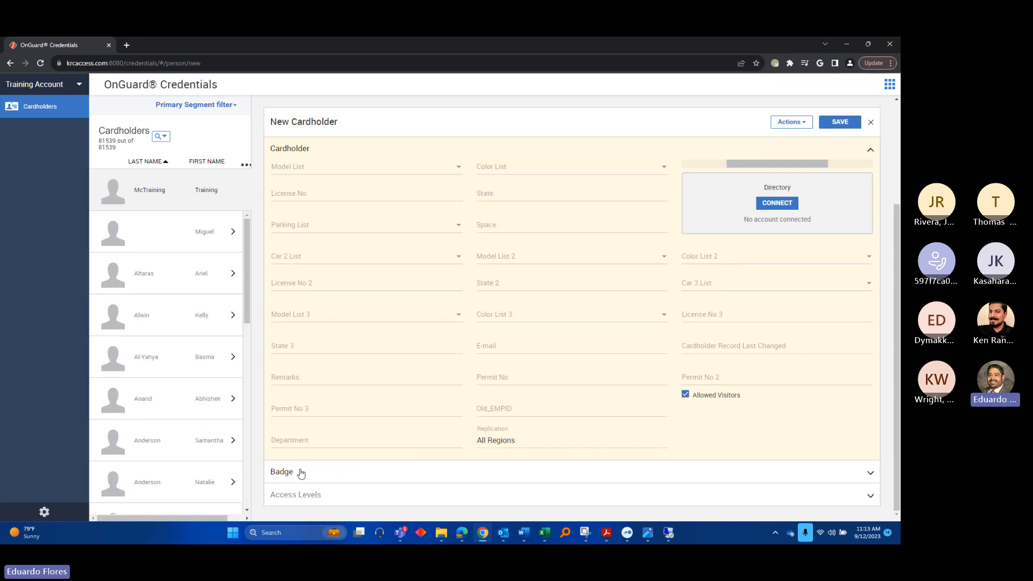
Add a new badge of type Employee to the cardholder
{"action": "left_click", "coordinate": [336, 476]}
{"action": "scroll", "coordinate": [427, 393], "scroll_direction": "down", "scroll_amount": 2}
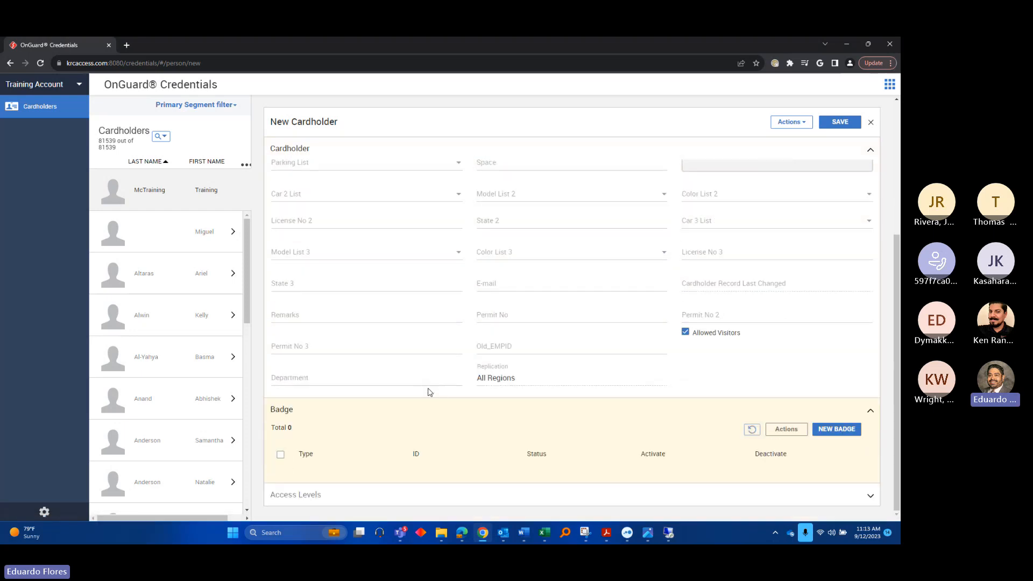
{"action": "left_click", "coordinate": [838, 430]}
{"action": "scroll", "coordinate": [501, 409], "scroll_direction": "down", "scroll_amount": 4}
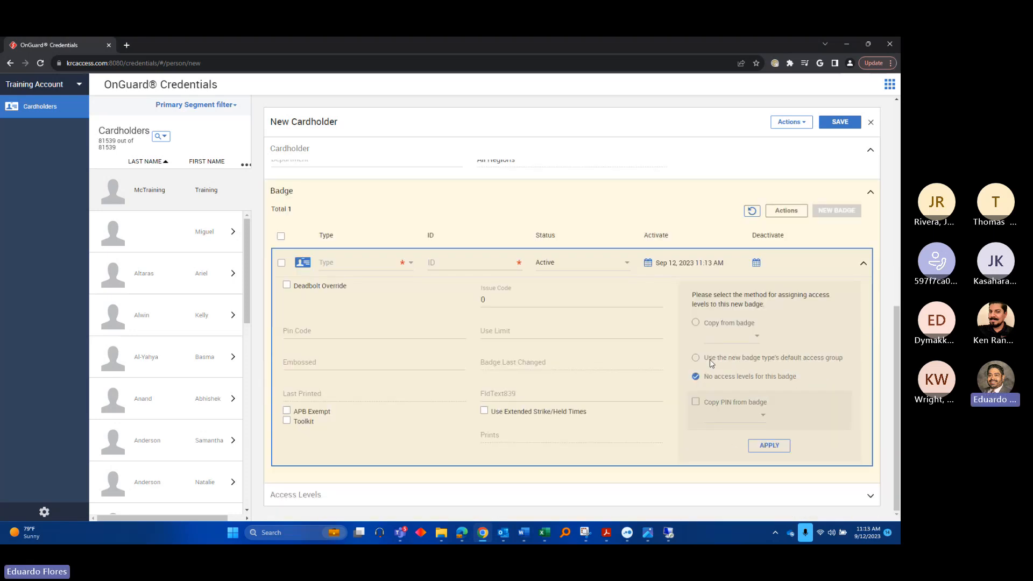
{"action": "left_click", "coordinate": [353, 265]}
{"action": "scroll", "coordinate": [368, 309], "scroll_direction": "down", "scroll_amount": 3}
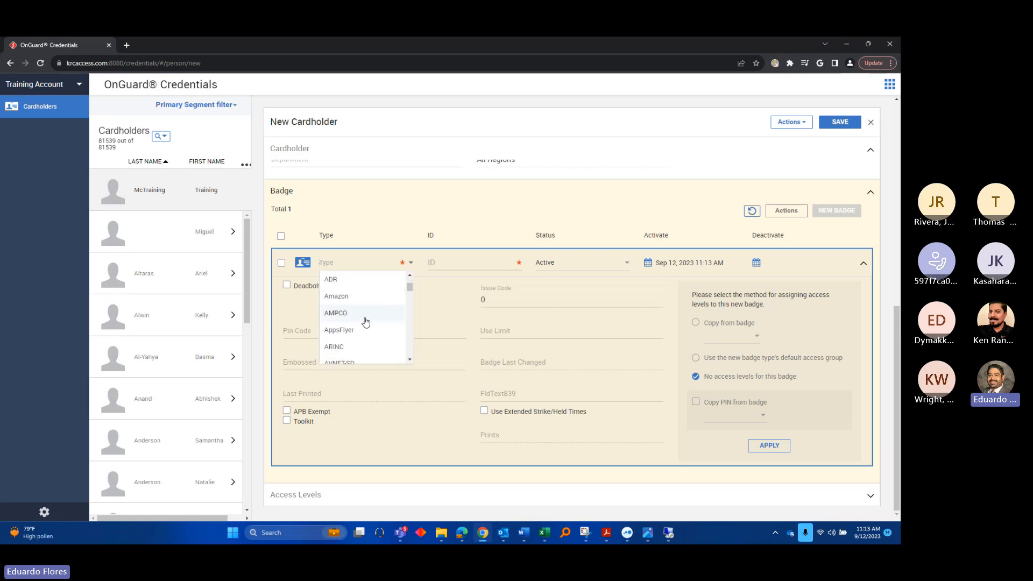
{"action": "scroll", "coordinate": [365, 322], "scroll_direction": "up", "scroll_amount": 3}
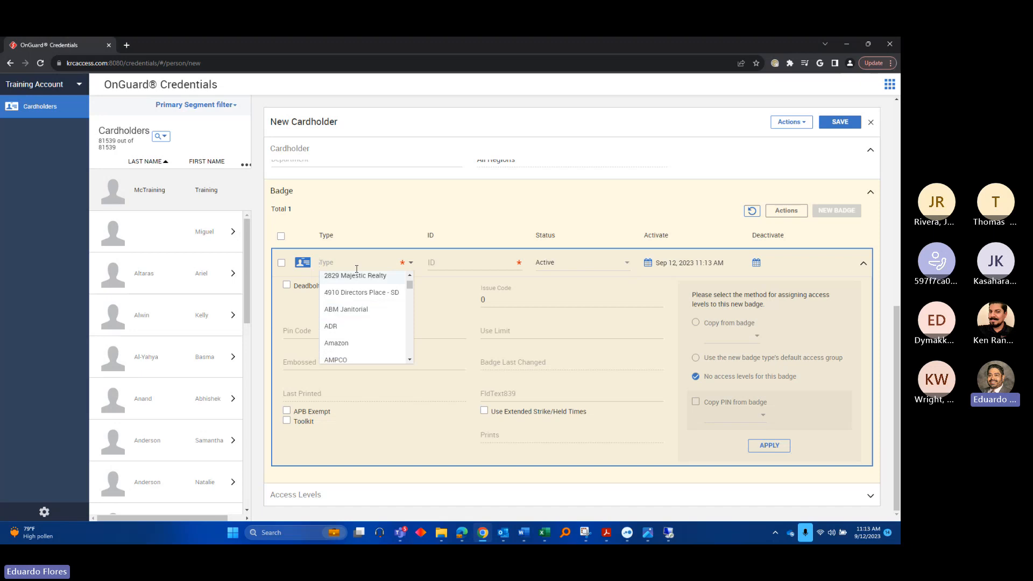
{"action": "type", "text": "empl"}
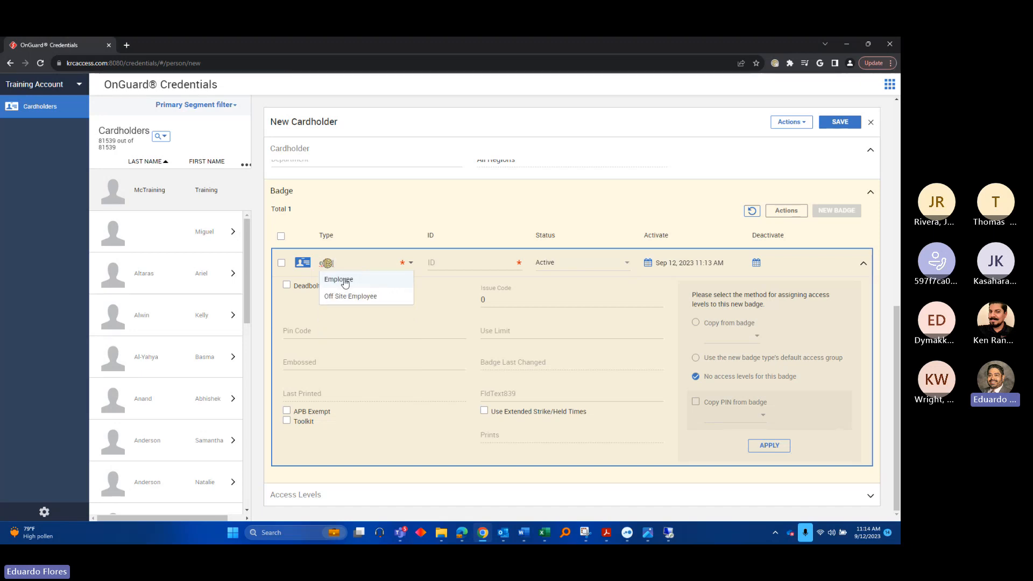
{"action": "left_click", "coordinate": [345, 282]}
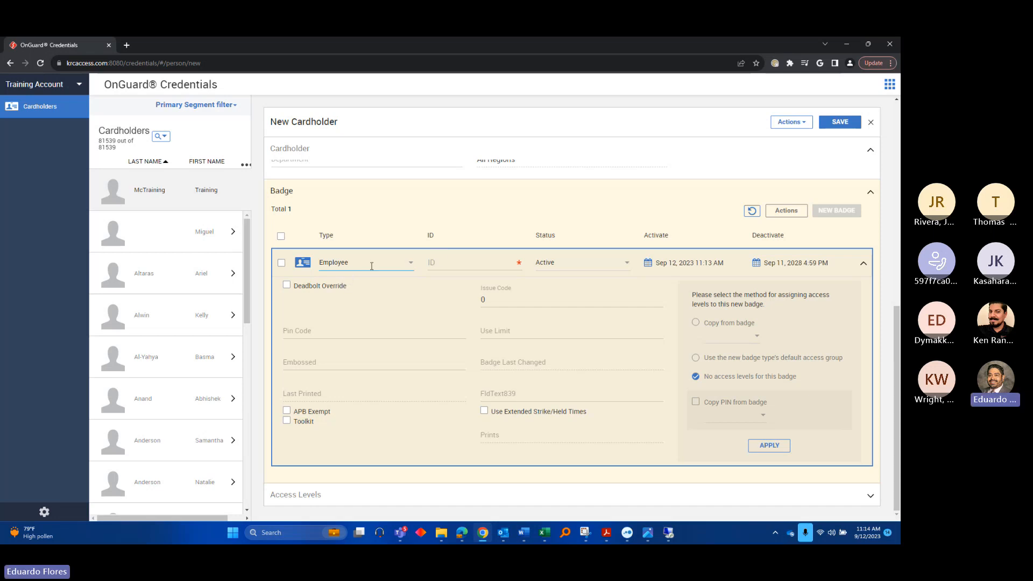
Enter the badge ID and check the deactivate date of Sep 11, 2028
{"action": "left_click", "coordinate": [450, 265]}
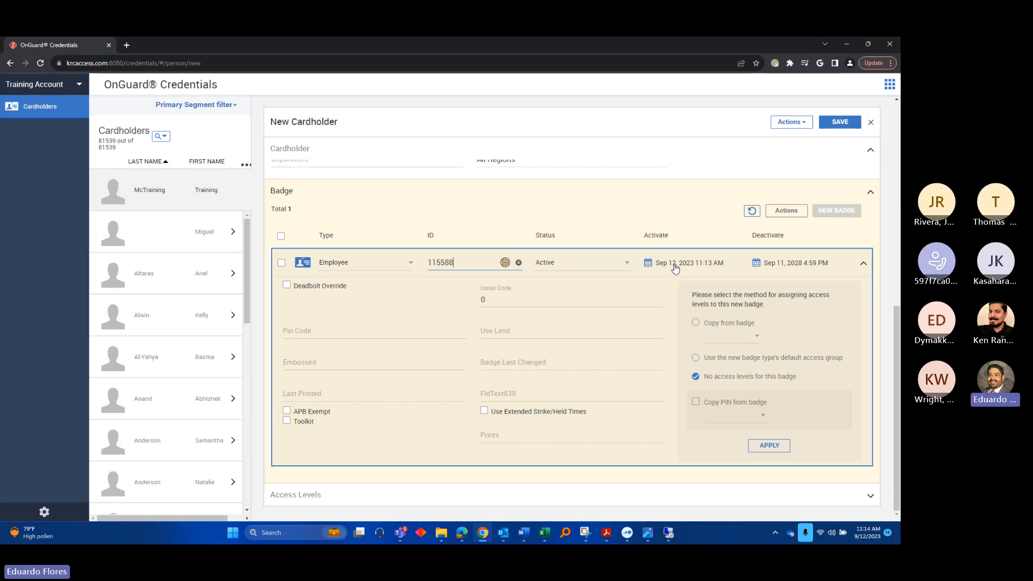
{"action": "left_click", "coordinate": [863, 263]}
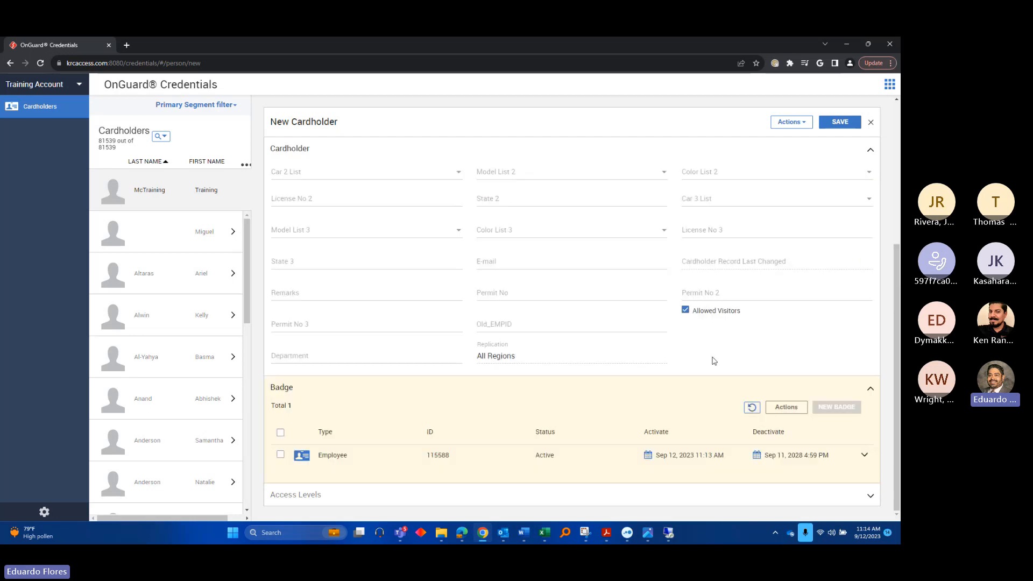
{"action": "left_click", "coordinate": [816, 456]}
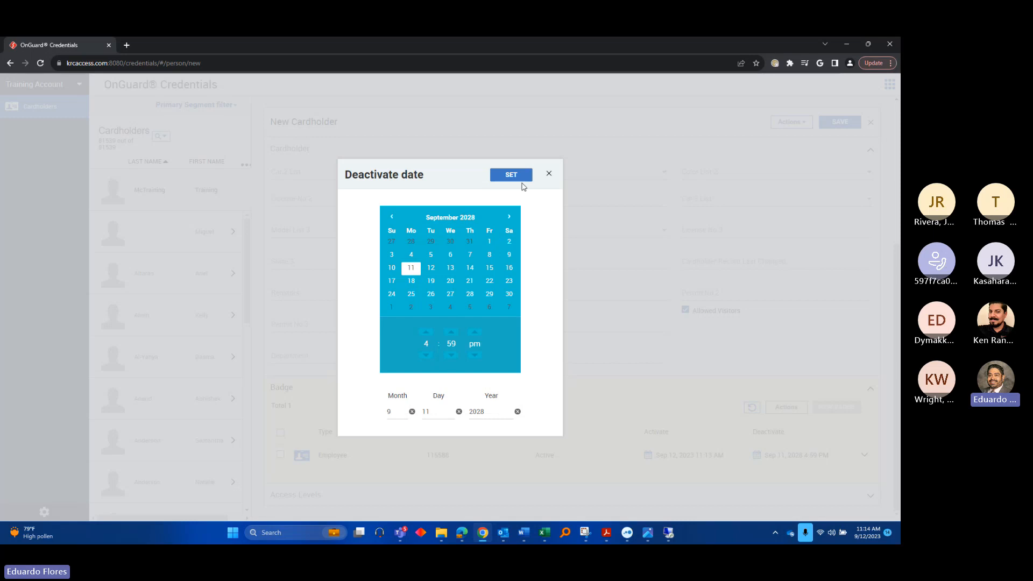
{"action": "left_click", "coordinate": [549, 174]}
{"action": "left_click", "coordinate": [485, 468]}
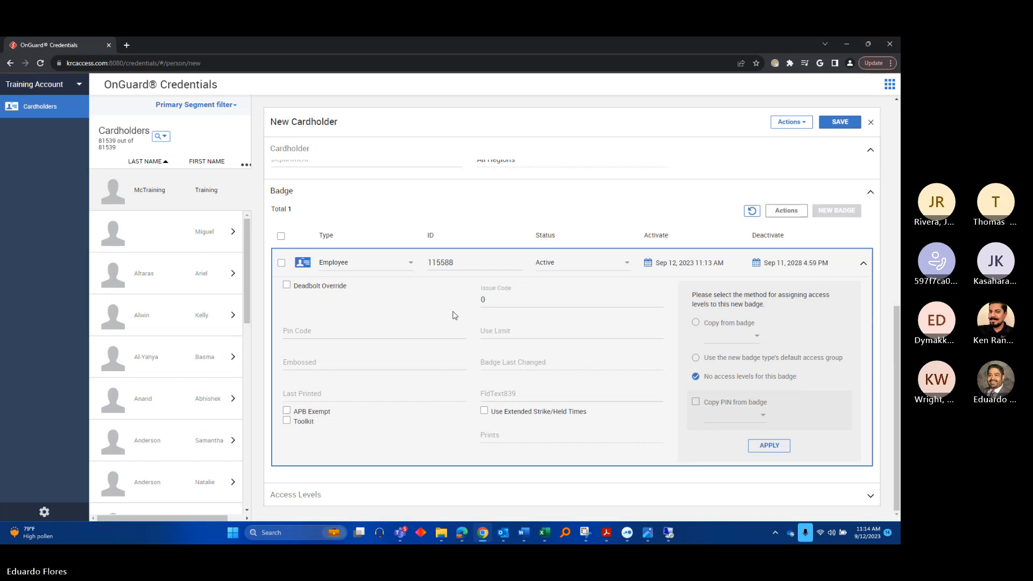
Apply the badge to save the cardholder, then open access level assignment for the badge
{"action": "left_click", "coordinate": [757, 448]}
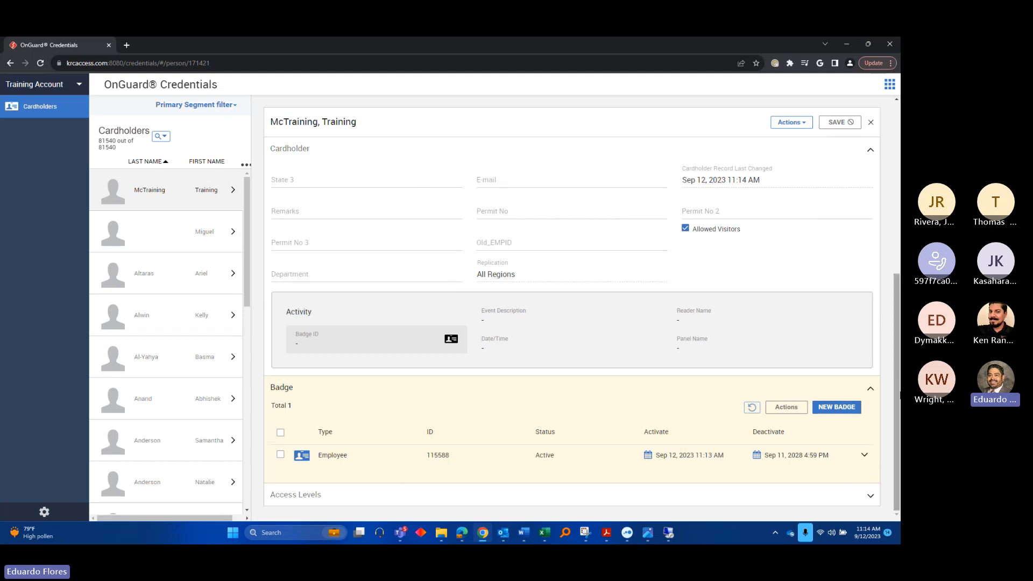
{"action": "left_click", "coordinate": [323, 494]}
{"action": "scroll", "coordinate": [516, 347], "scroll_direction": "down", "scroll_amount": 3}
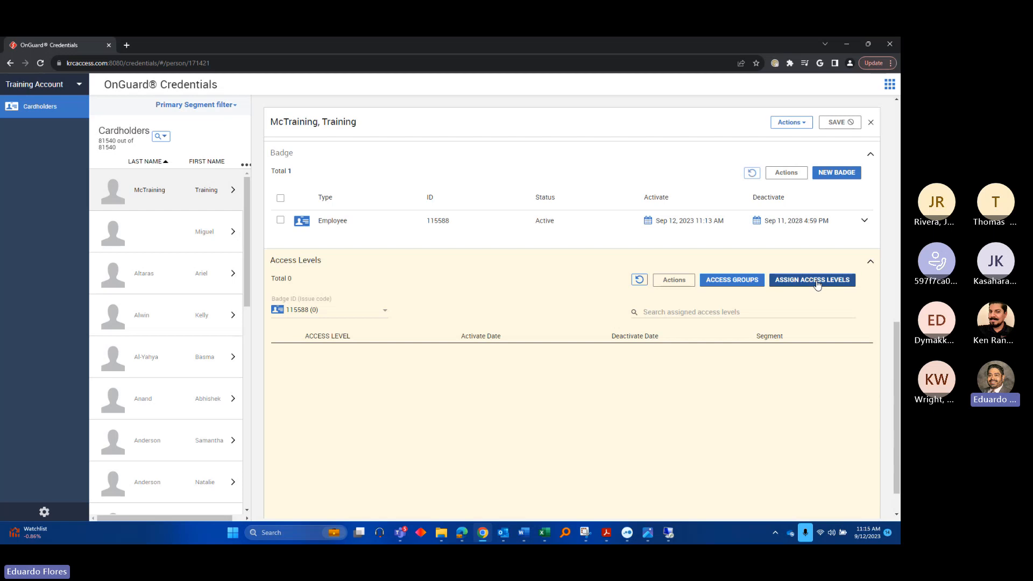
{"action": "left_click", "coordinate": [817, 282]}
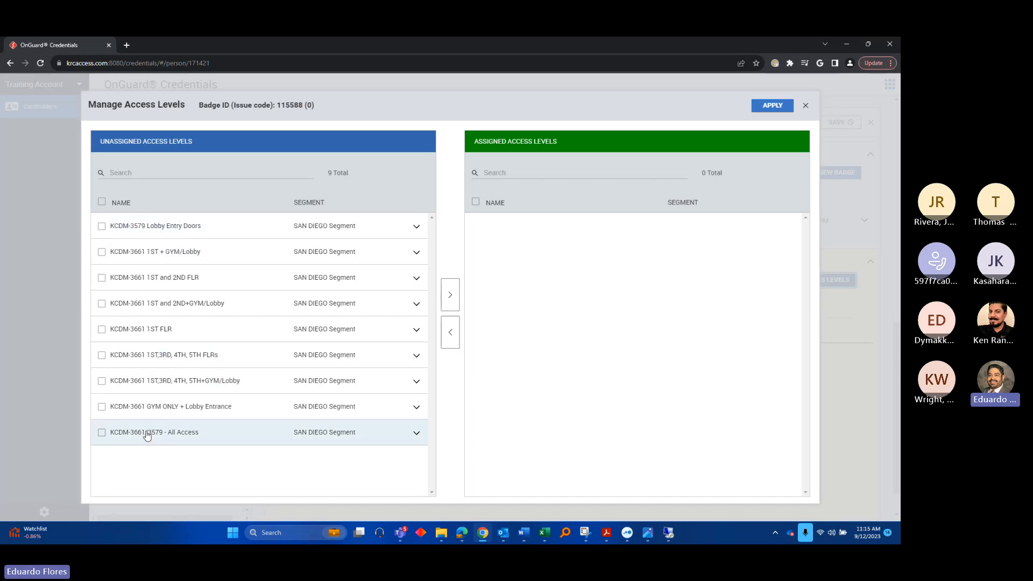
Assign KCDM-3579 Lobby Entry Doors and KCDM-3661 1ST and 2ND FLR, removing 1ST + GYM/Lobby
{"action": "left_click", "coordinate": [127, 228]}
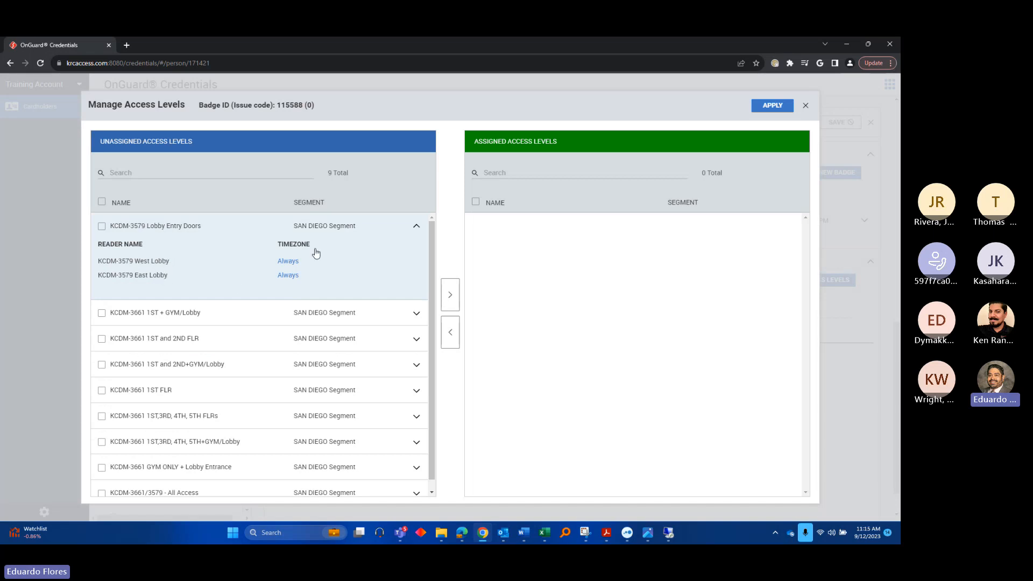
{"action": "left_click", "coordinate": [102, 227]}
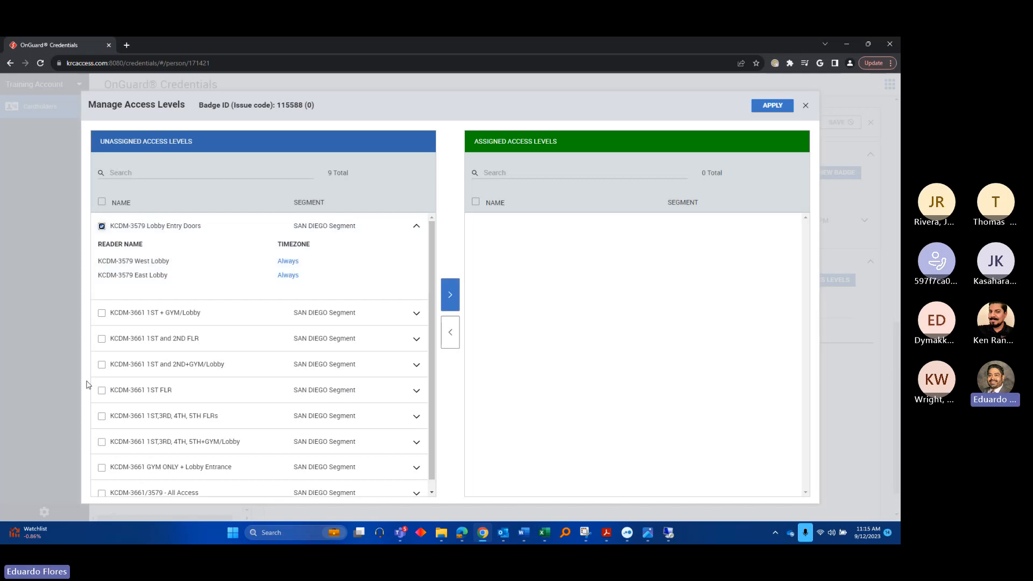
{"action": "left_click", "coordinate": [451, 295]}
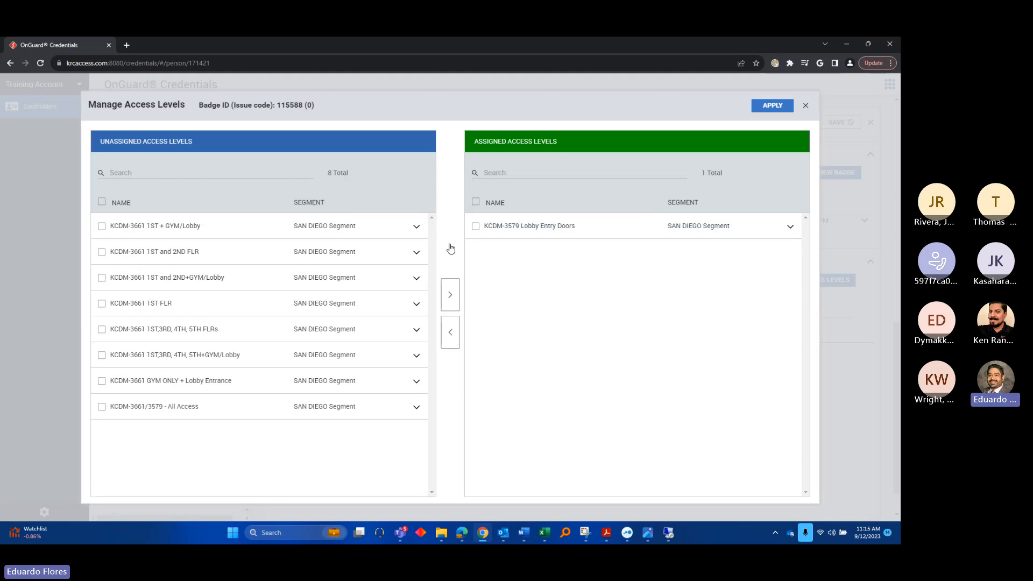
{"action": "left_click", "coordinate": [103, 227]}
{"action": "left_click", "coordinate": [102, 253]}
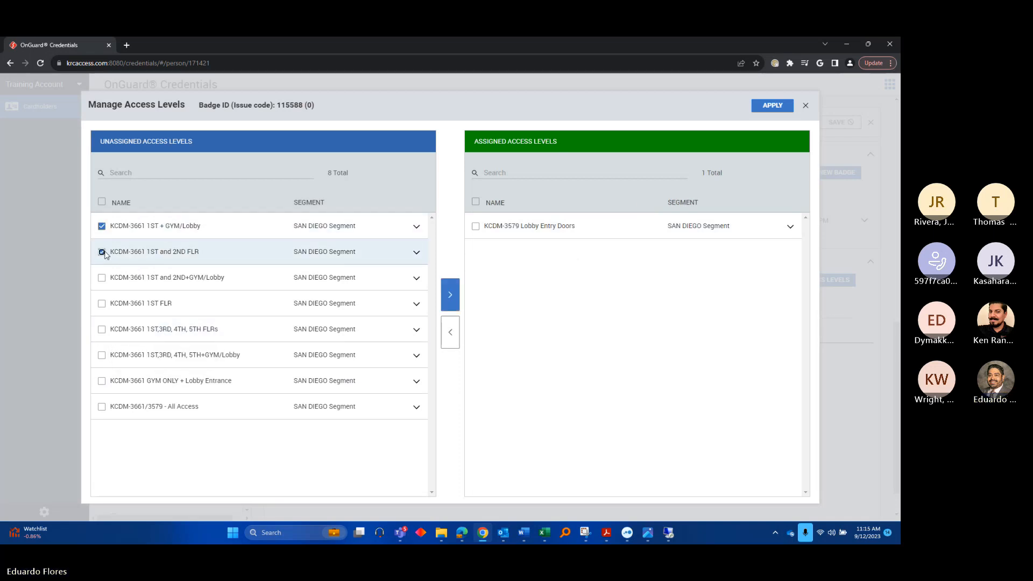
{"action": "left_click", "coordinate": [450, 294]}
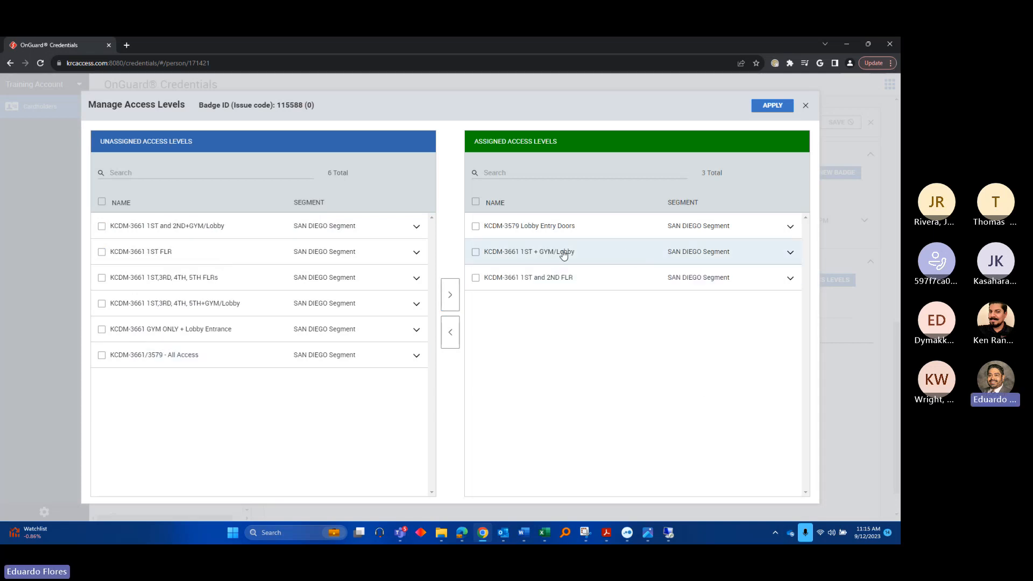
{"action": "left_click", "coordinate": [476, 253]}
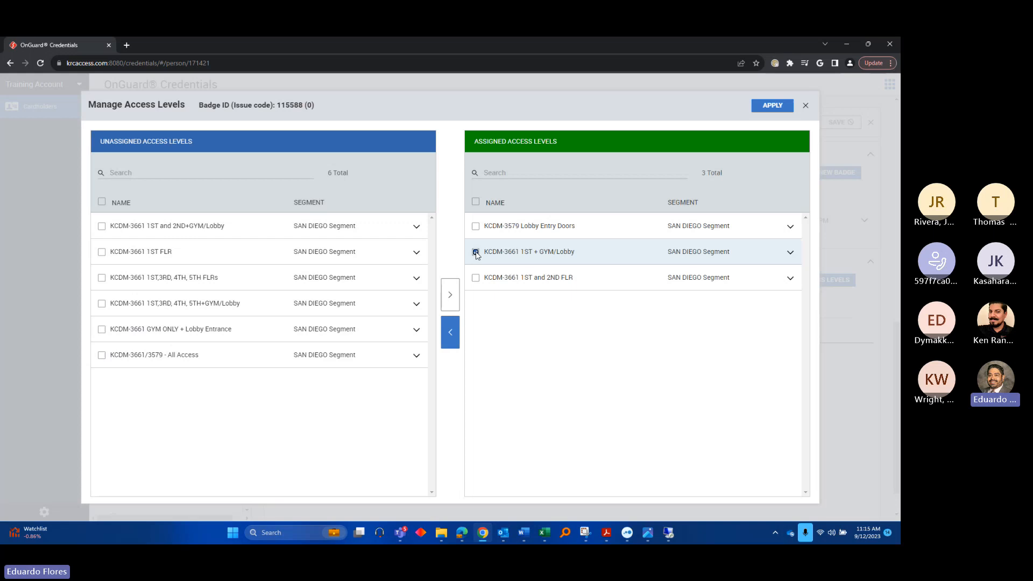
{"action": "left_click", "coordinate": [458, 332]}
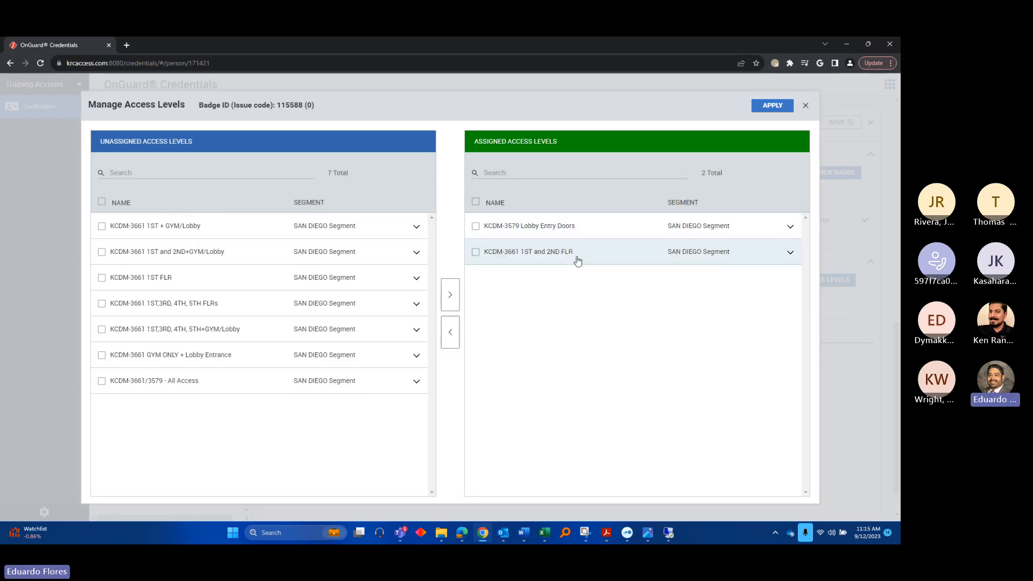
{"action": "left_click", "coordinate": [764, 108]}
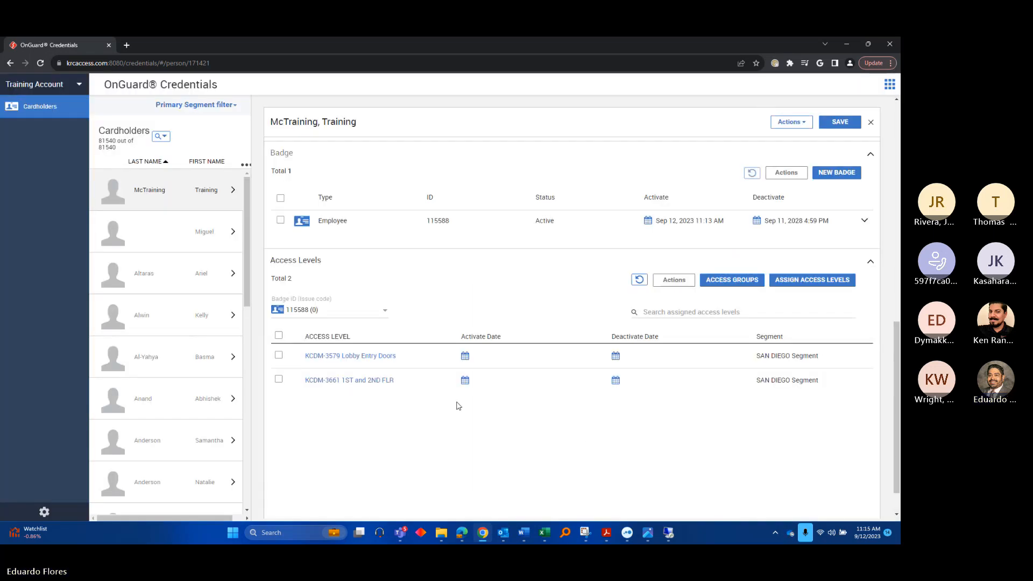
Save the cardholder record, collapse the Badge section and return to the Cardholders list
{"action": "left_click", "coordinate": [853, 121]}
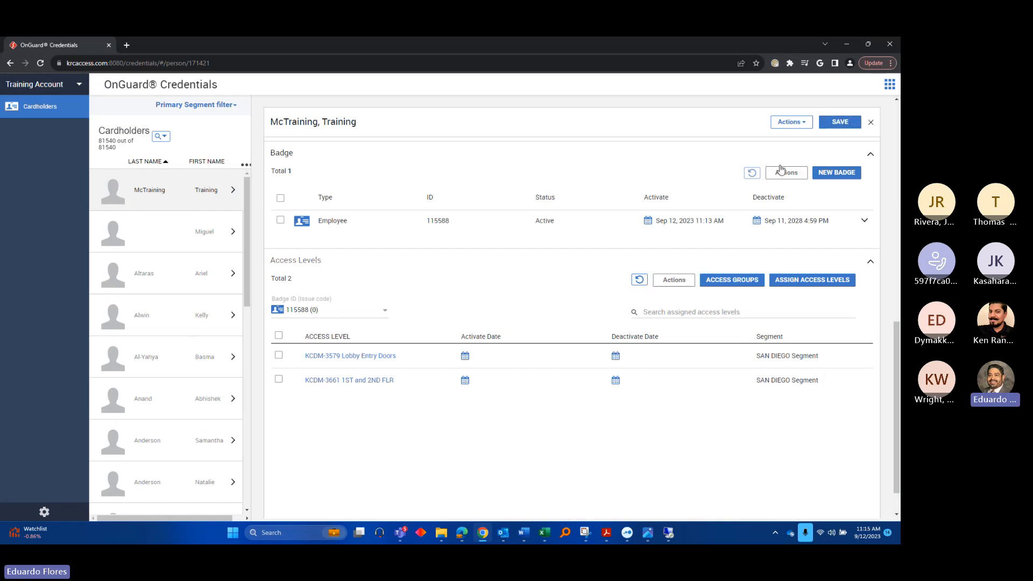
{"action": "left_click", "coordinate": [837, 123]}
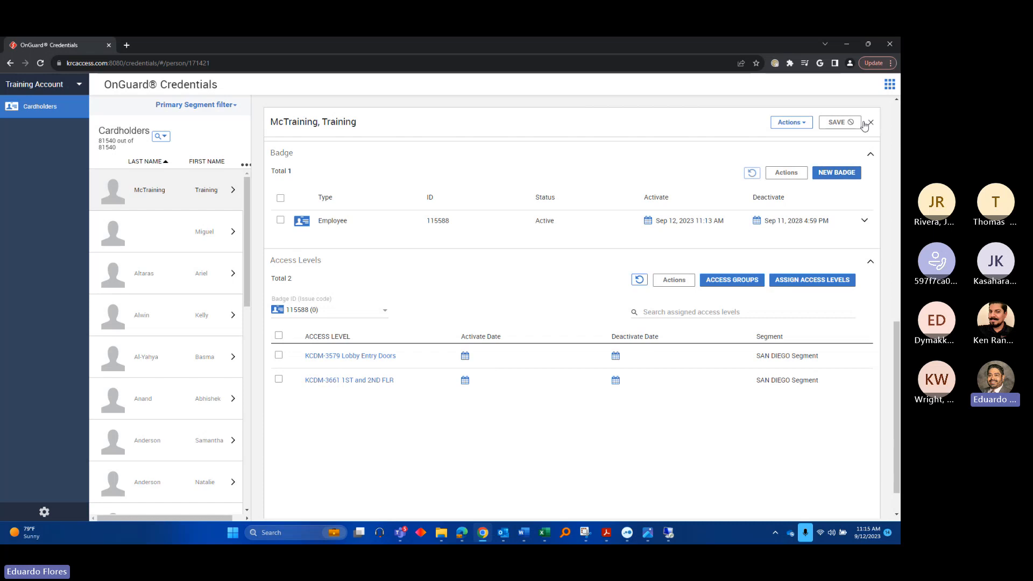
{"action": "left_click", "coordinate": [871, 154]}
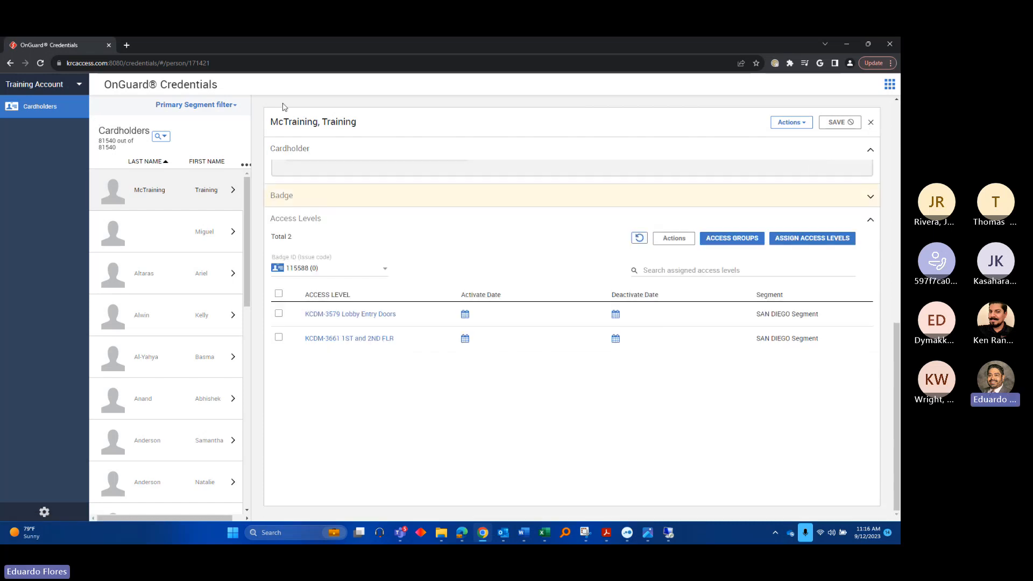
{"action": "left_click", "coordinate": [37, 109]}
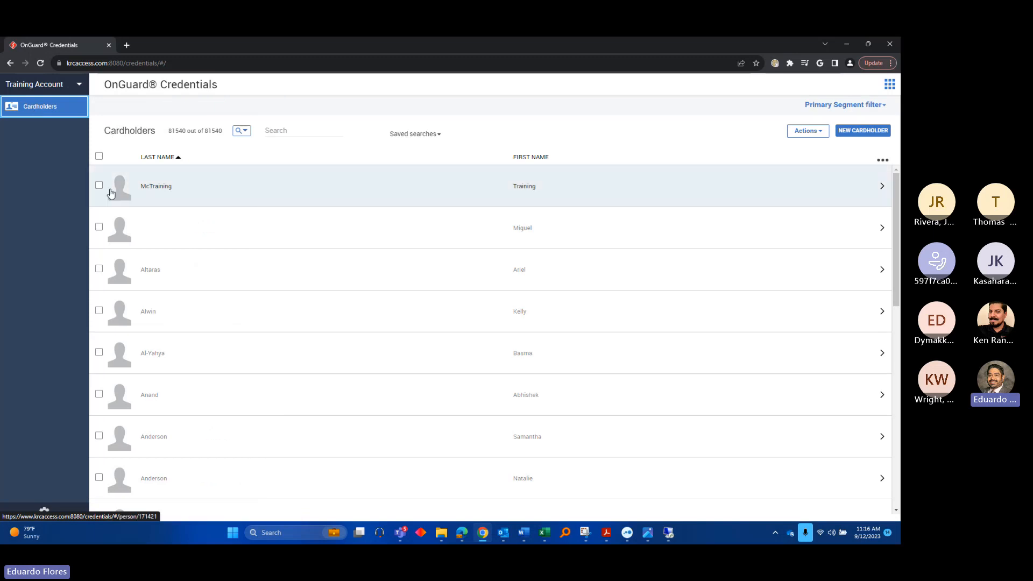
{"action": "left_click", "coordinate": [293, 129]}
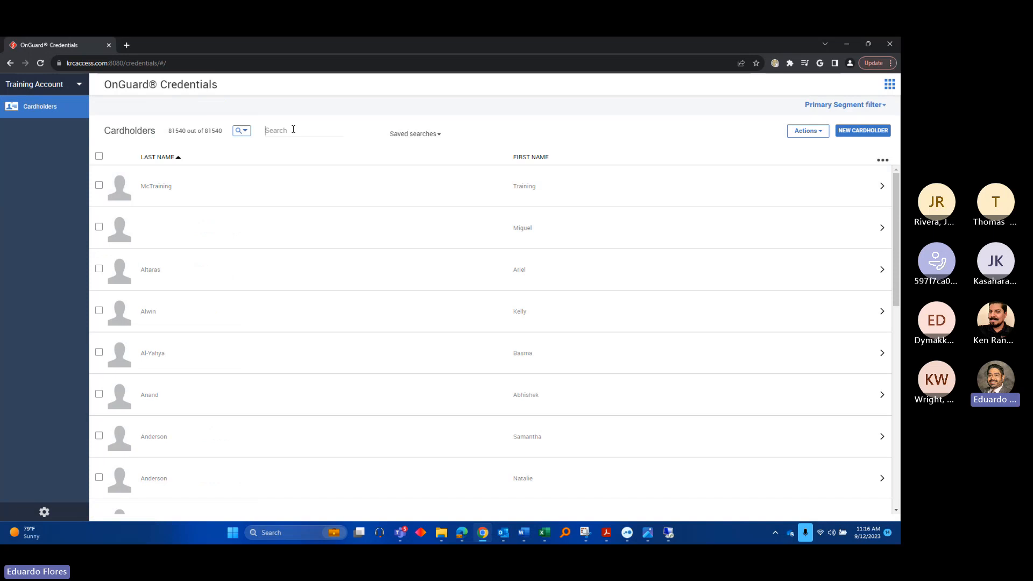
{"action": "type", "text": "training"}
{"action": "key", "text": "Return"}
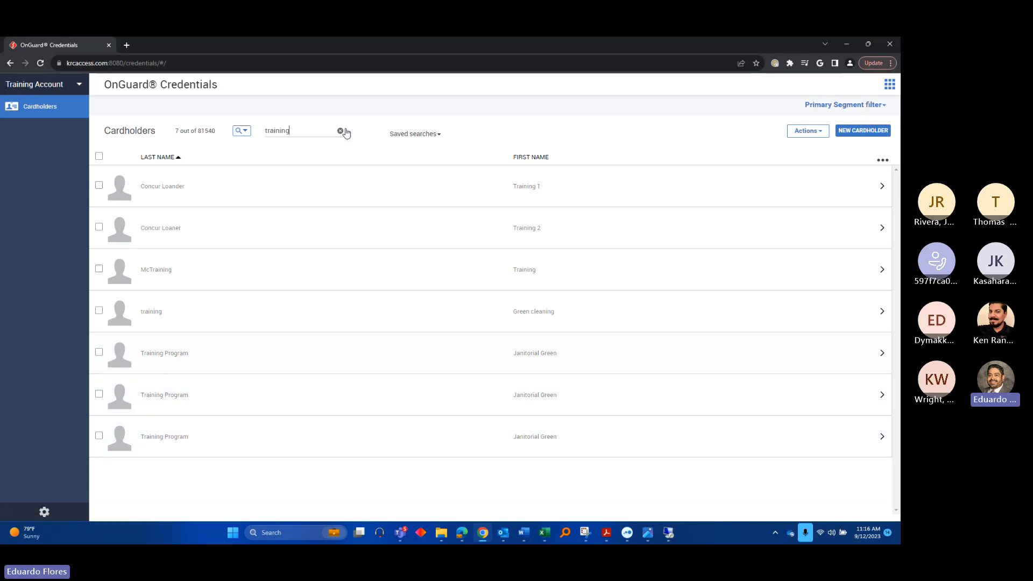
{"action": "left_click", "coordinate": [341, 131]}
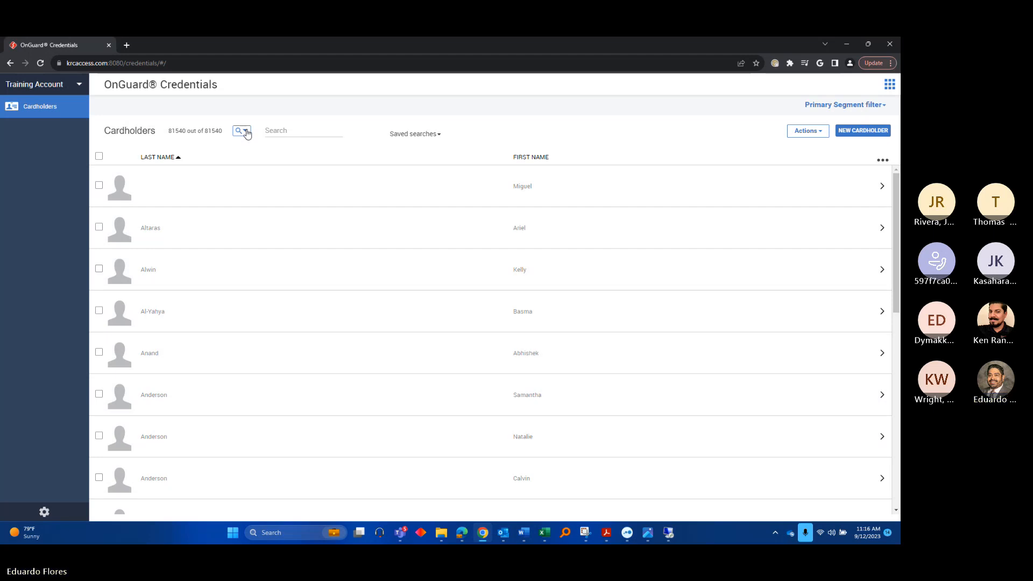
{"action": "left_click", "coordinate": [246, 132]}
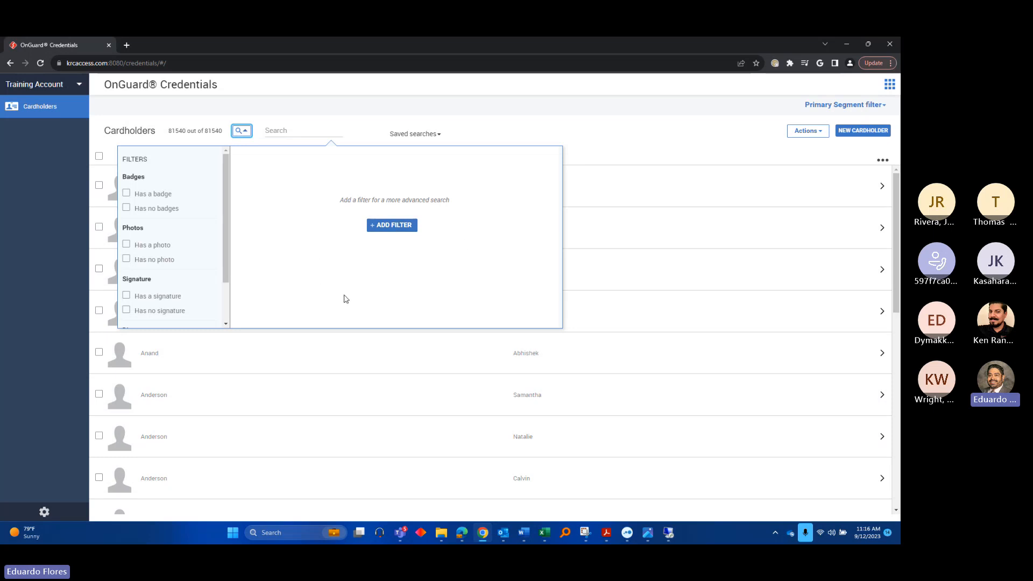
{"action": "left_click", "coordinate": [392, 226]}
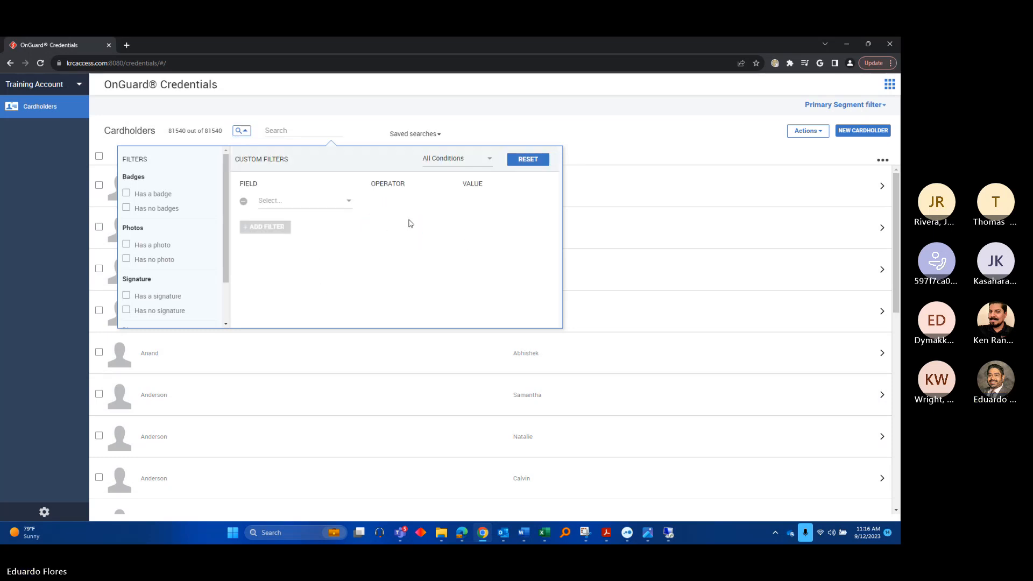
{"action": "left_click", "coordinate": [318, 203]}
{"action": "scroll", "coordinate": [319, 253], "scroll_direction": "down", "scroll_amount": 2}
{"action": "scroll", "coordinate": [320, 256], "scroll_direction": "down", "scroll_amount": 4}
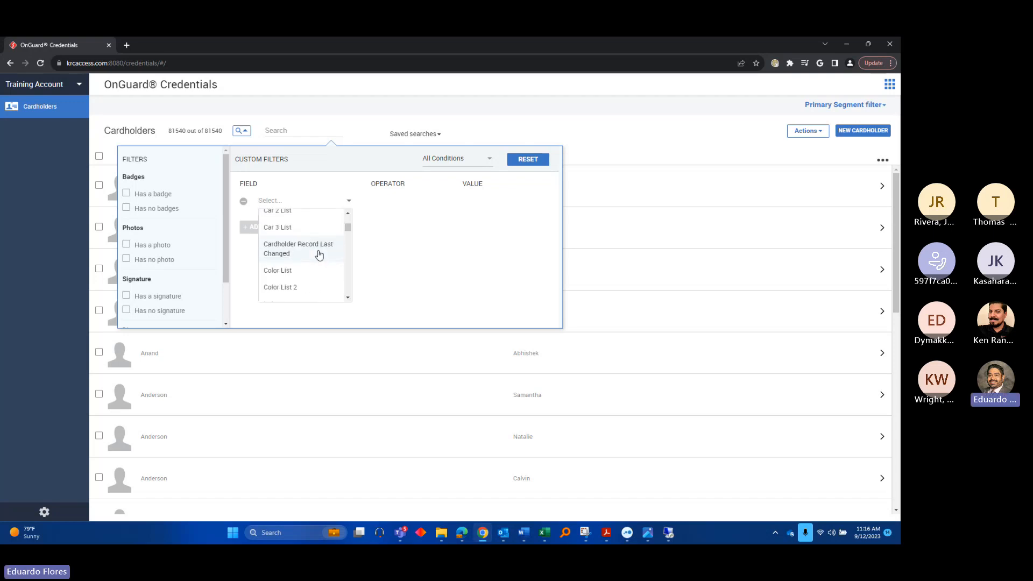
{"action": "left_click", "coordinate": [293, 227]}
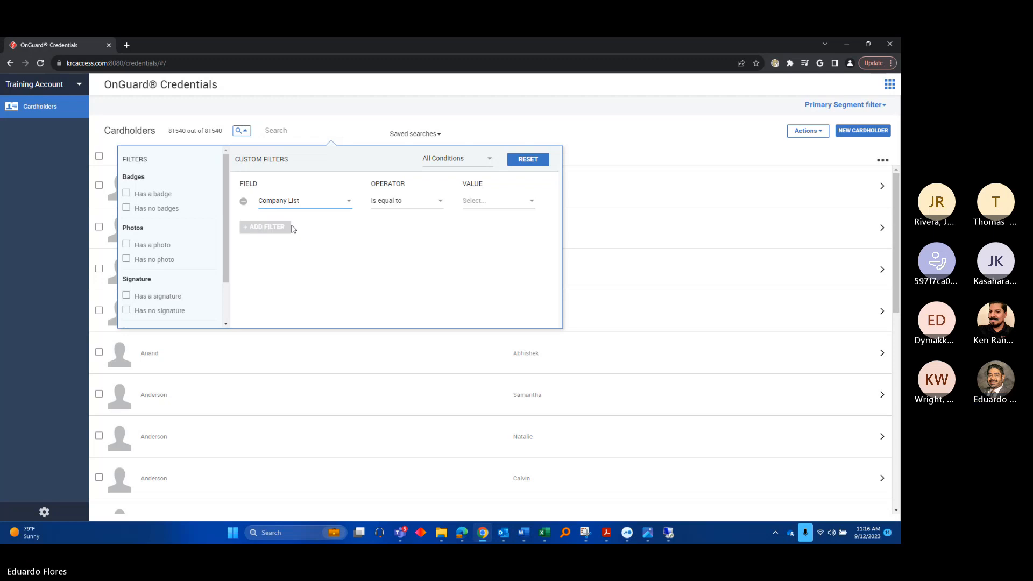
{"action": "left_click", "coordinate": [472, 202]}
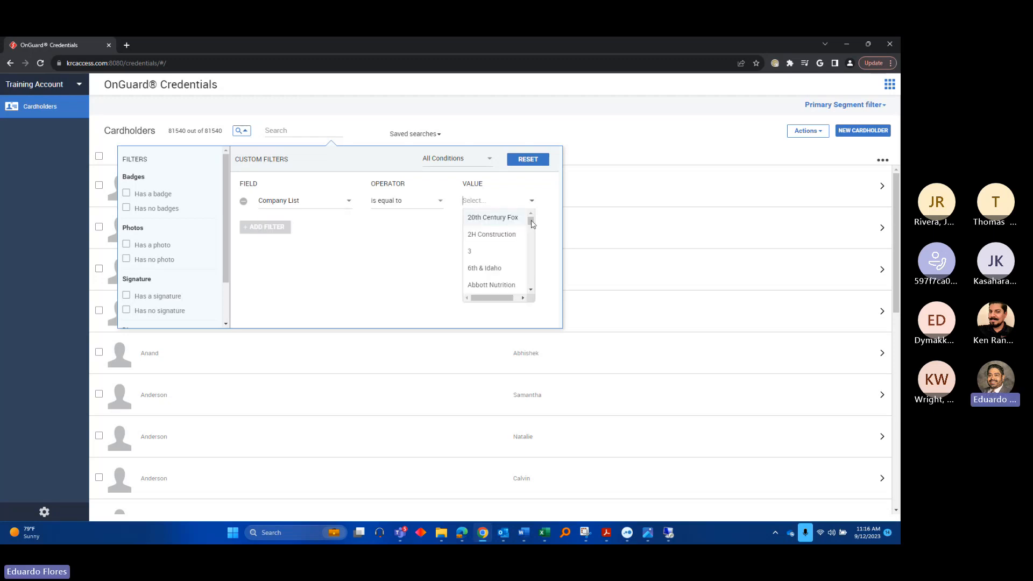
{"action": "type", "text": "olli"}
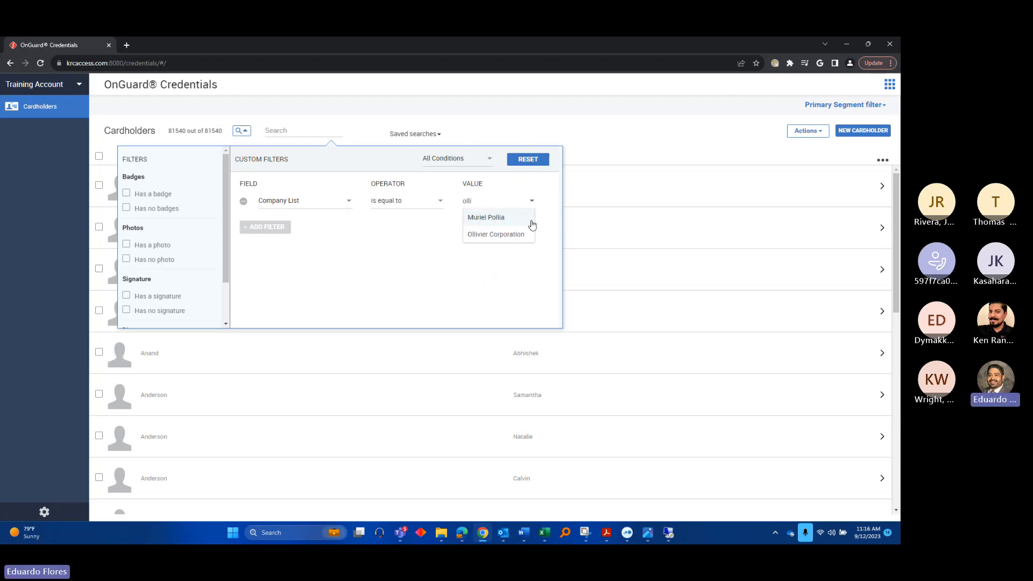
{"action": "left_click", "coordinate": [496, 237]}
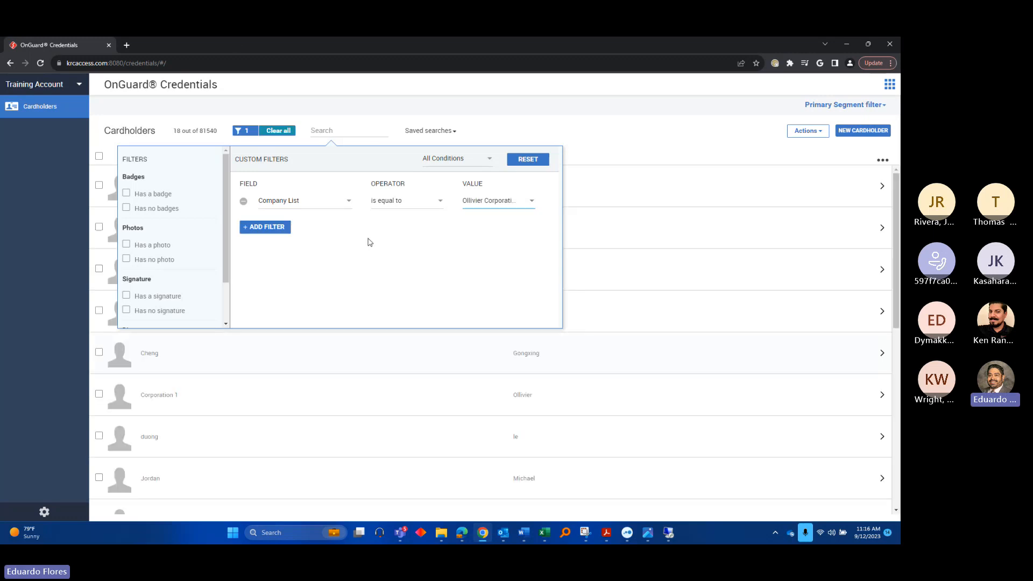
{"action": "left_click", "coordinate": [594, 119]}
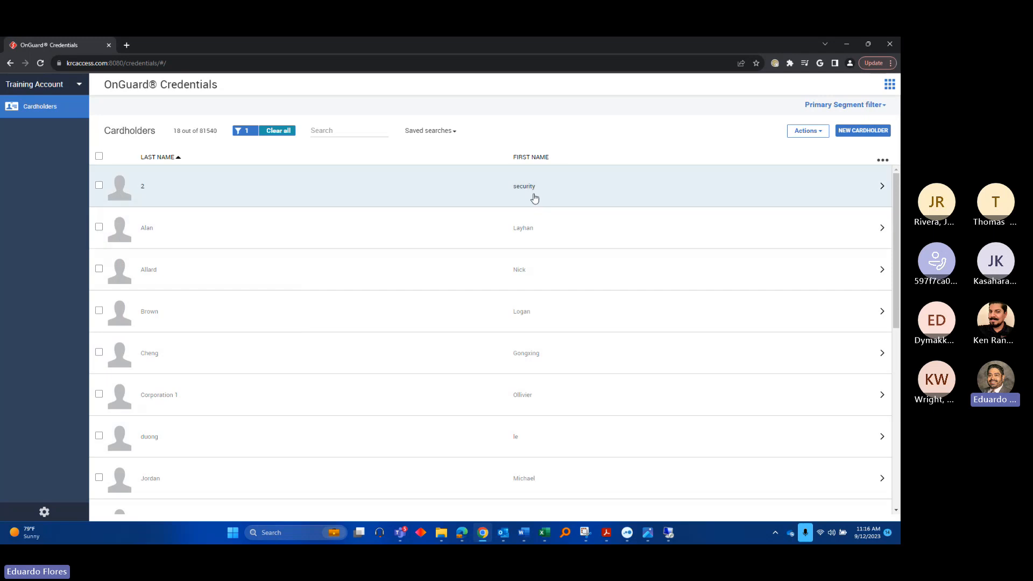
{"action": "scroll", "coordinate": [369, 300], "scroll_direction": "down", "scroll_amount": 3}
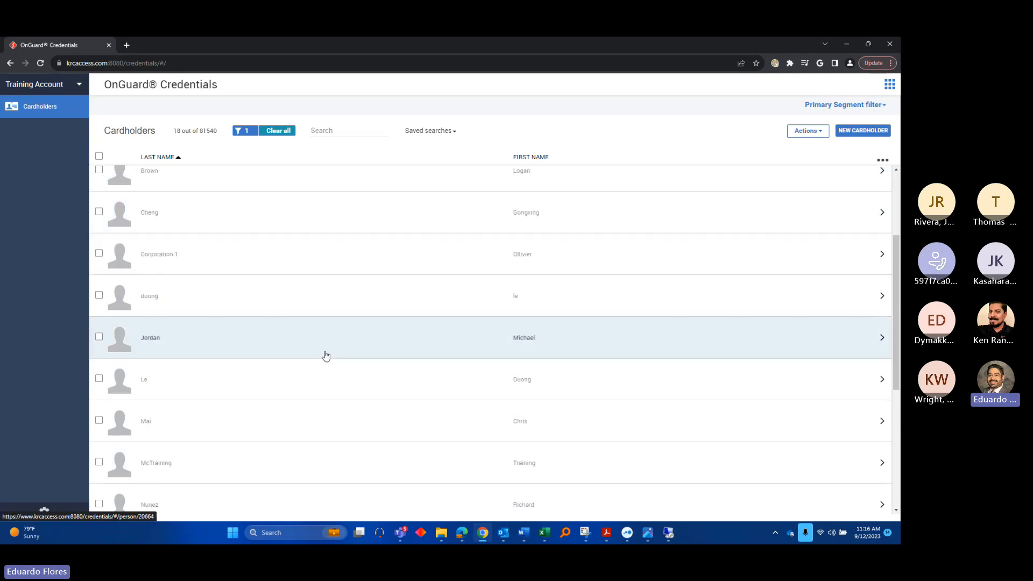
{"action": "scroll", "coordinate": [297, 431], "scroll_direction": "up", "scroll_amount": 3}
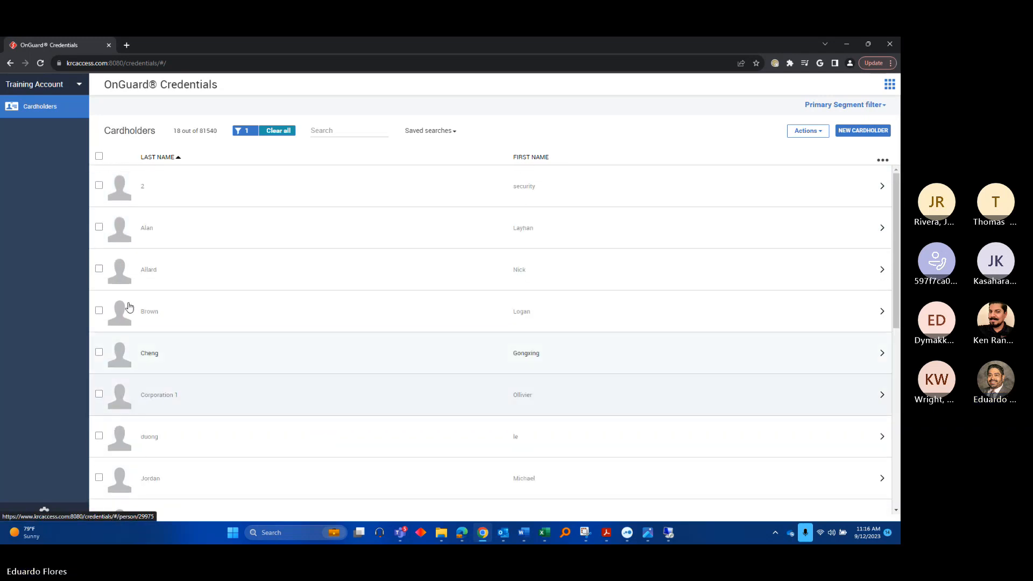
{"action": "left_click", "coordinate": [275, 131]}
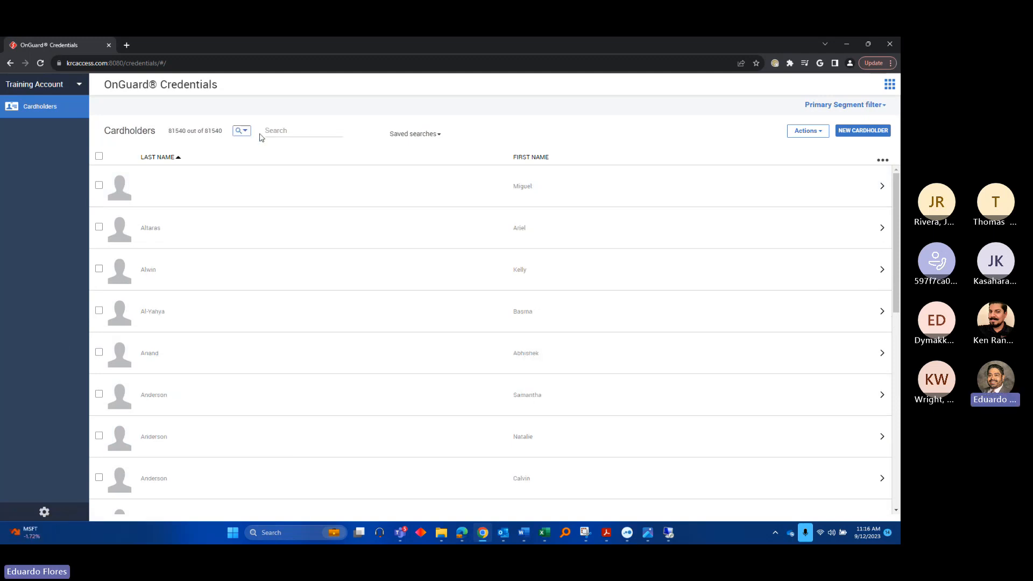
Search for the training cardholder by last name, open the record and expand its Badge section
{"action": "type", "text": "mctraining"}
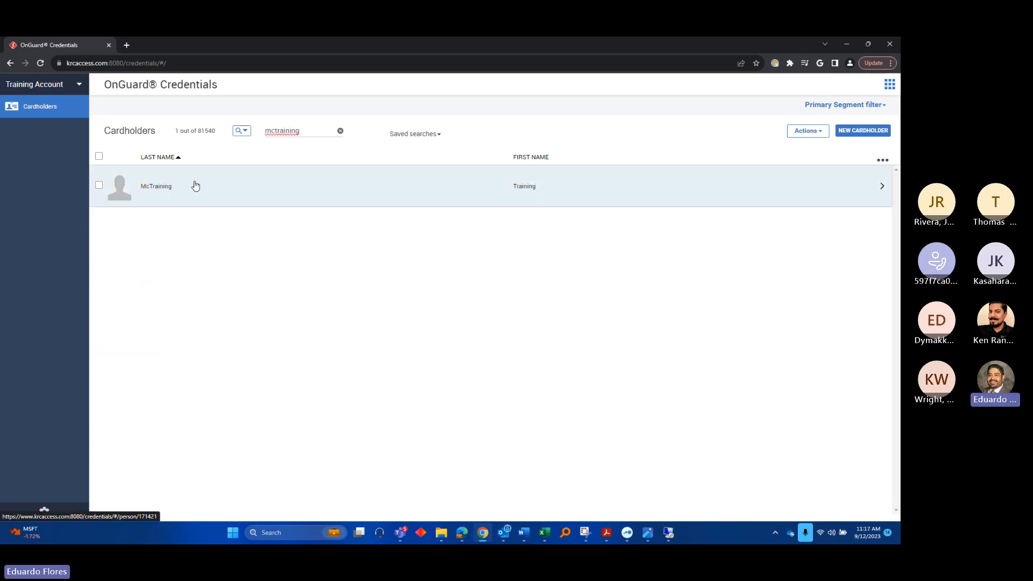
{"action": "left_click", "coordinate": [201, 186]}
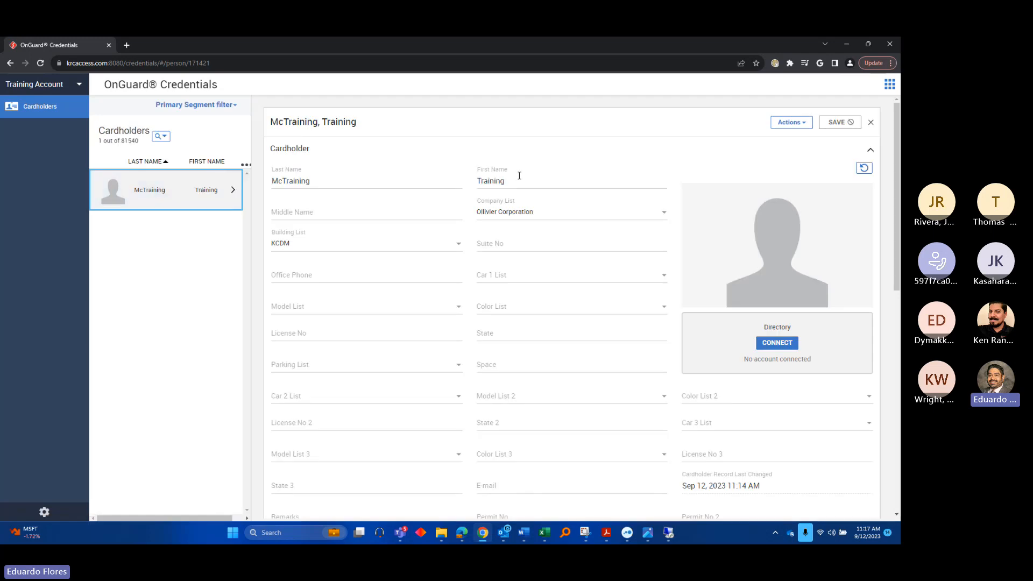
{"action": "left_click", "coordinate": [370, 178]}
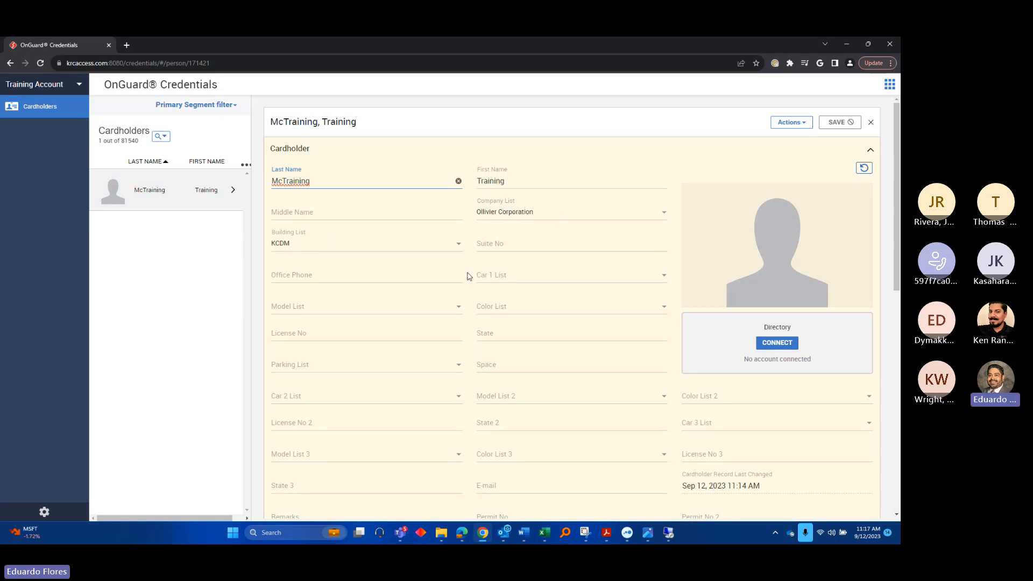
{"action": "scroll", "coordinate": [467, 275], "scroll_direction": "down", "scroll_amount": 5}
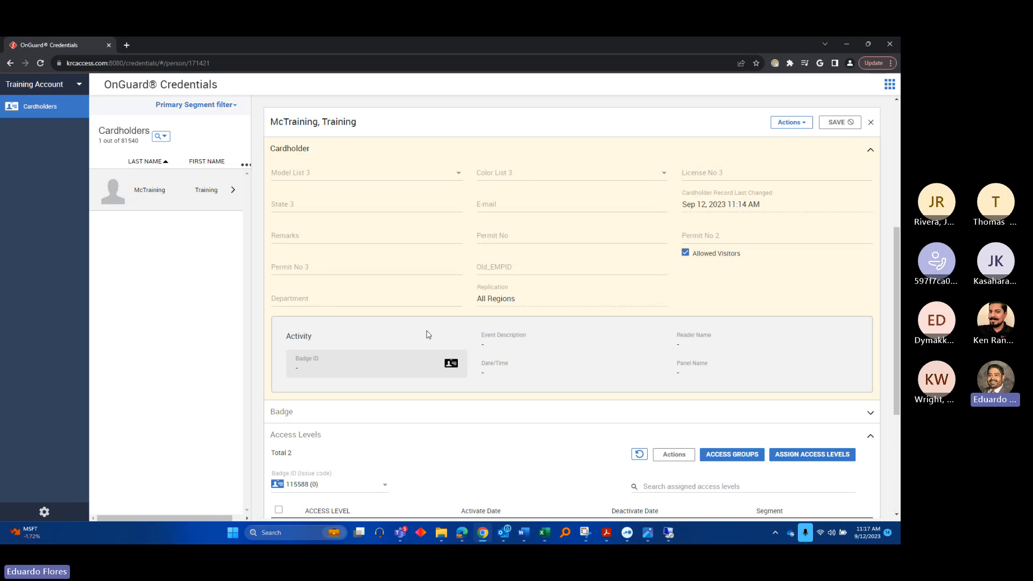
{"action": "scroll", "coordinate": [429, 335], "scroll_direction": "down", "scroll_amount": 3}
{"action": "left_click", "coordinate": [362, 279]}
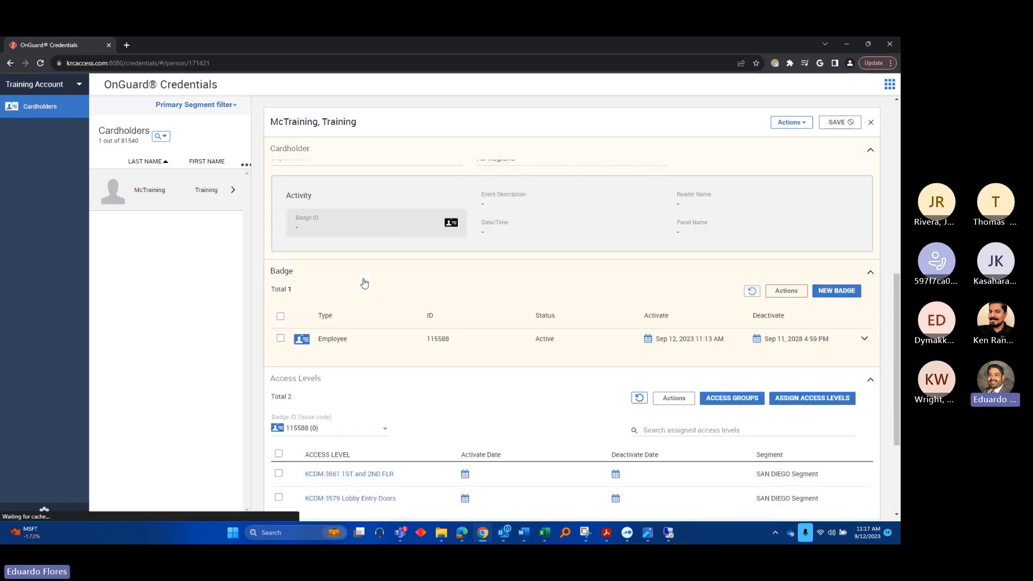
Add a second Employee badge and enter its badge ID
{"action": "left_click", "coordinate": [280, 339]}
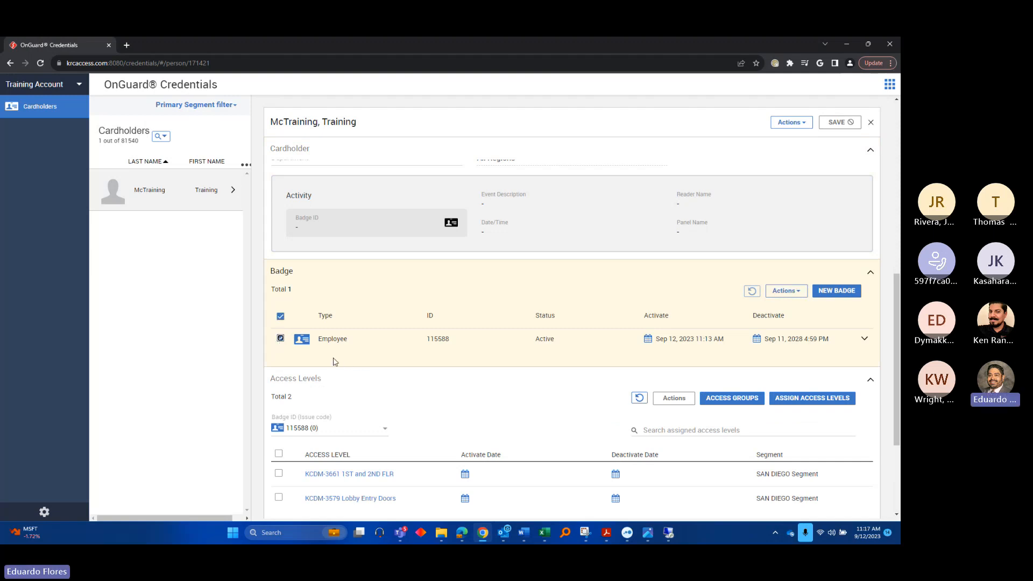
{"action": "left_click", "coordinate": [796, 294]}
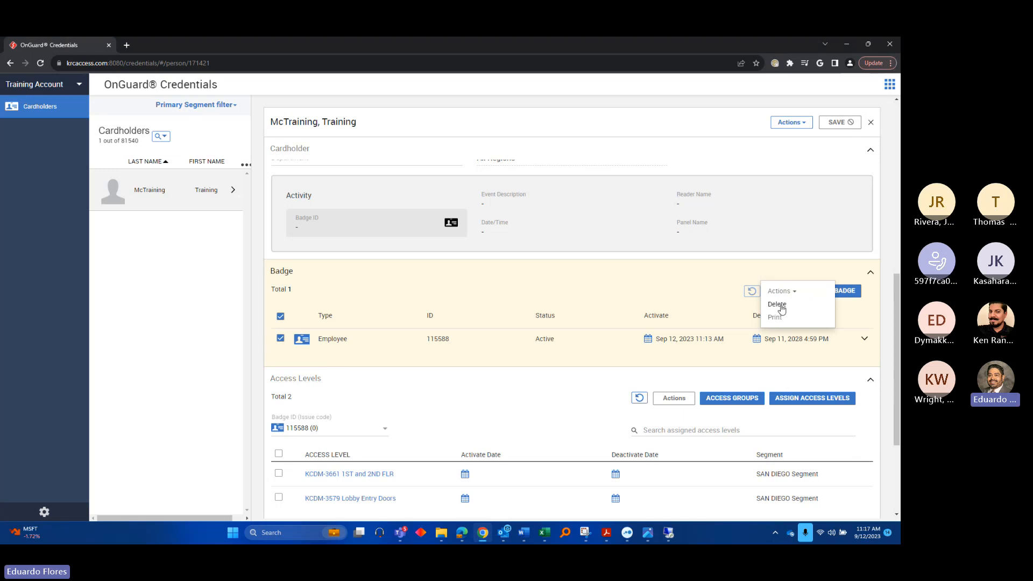
{"action": "left_click", "coordinate": [256, 297]}
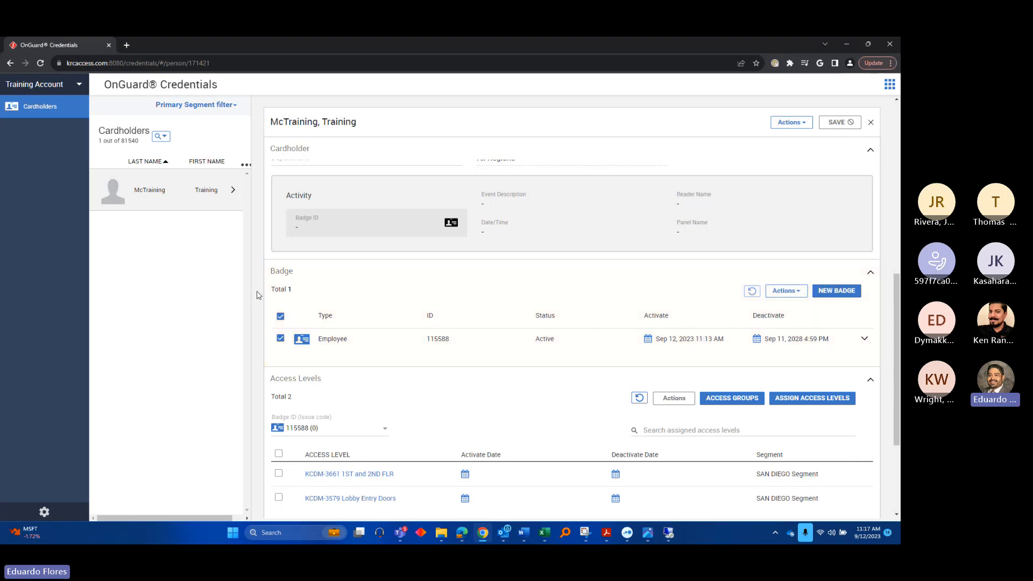
{"action": "left_click", "coordinate": [280, 317]}
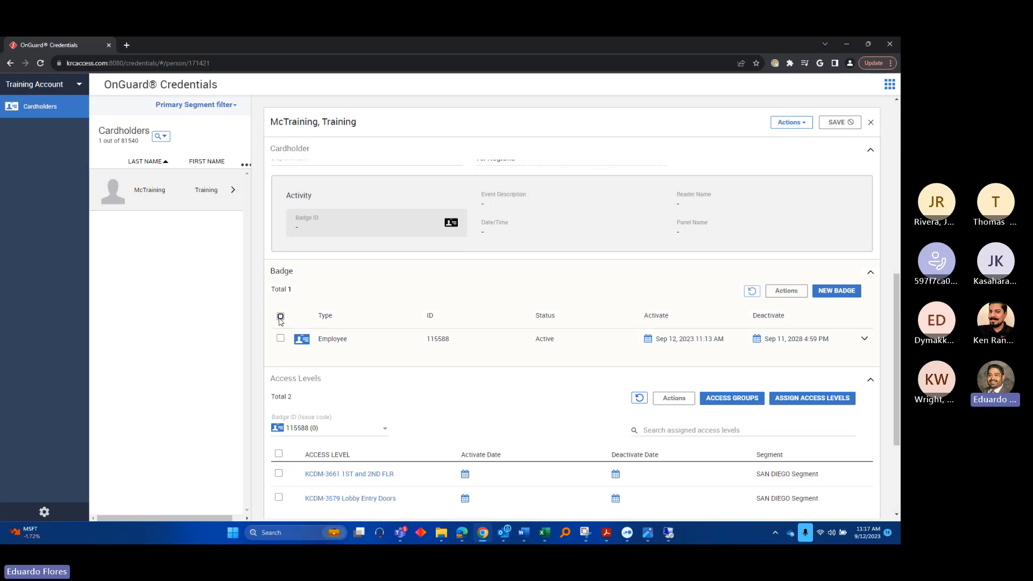
{"action": "left_click", "coordinate": [829, 292]}
{"action": "left_click", "coordinate": [372, 340]}
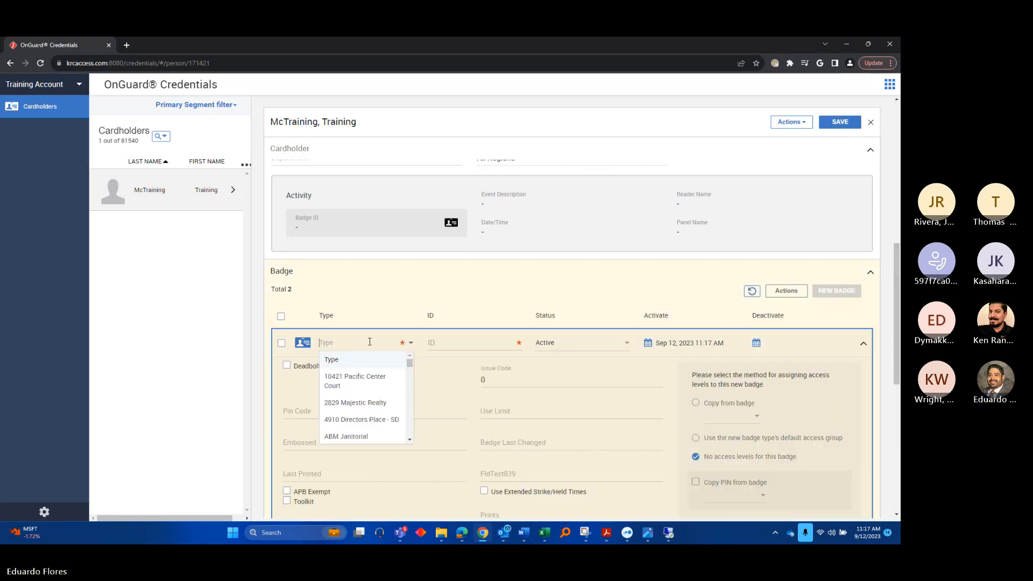
{"action": "type", "text": "empl"}
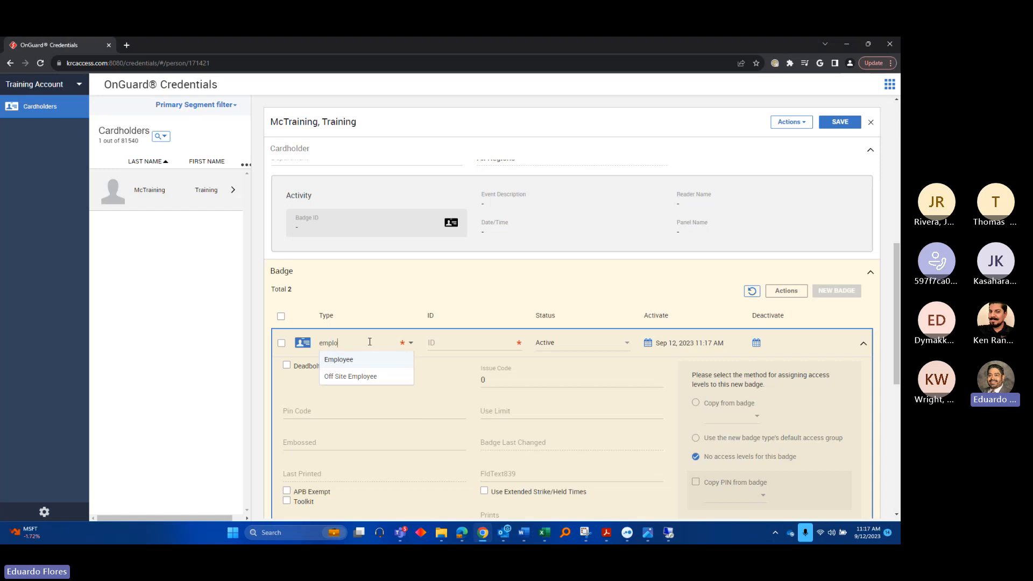
{"action": "type", "text": "o"}
{"action": "left_click", "coordinate": [358, 359]}
{"action": "left_click", "coordinate": [465, 346]}
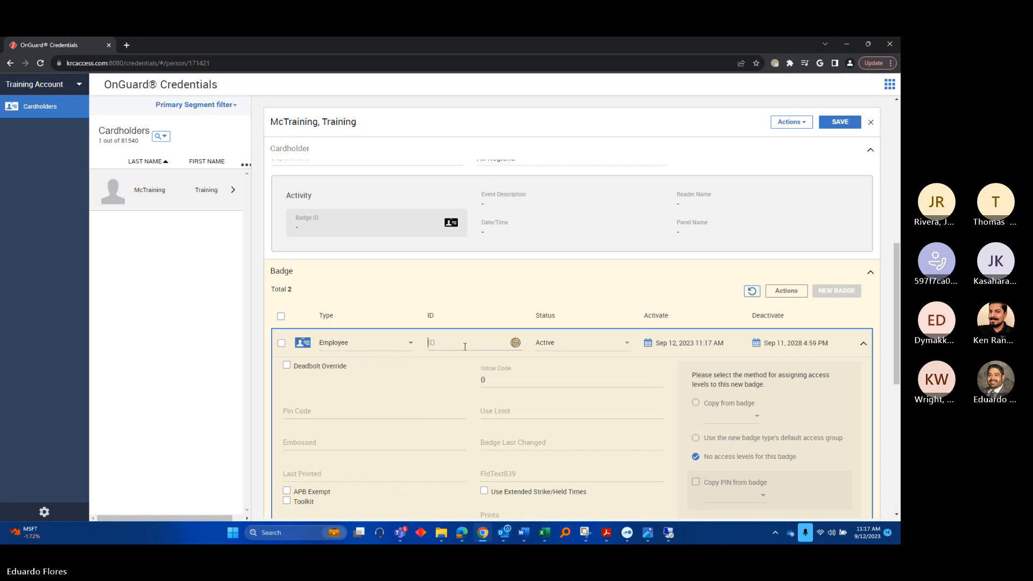
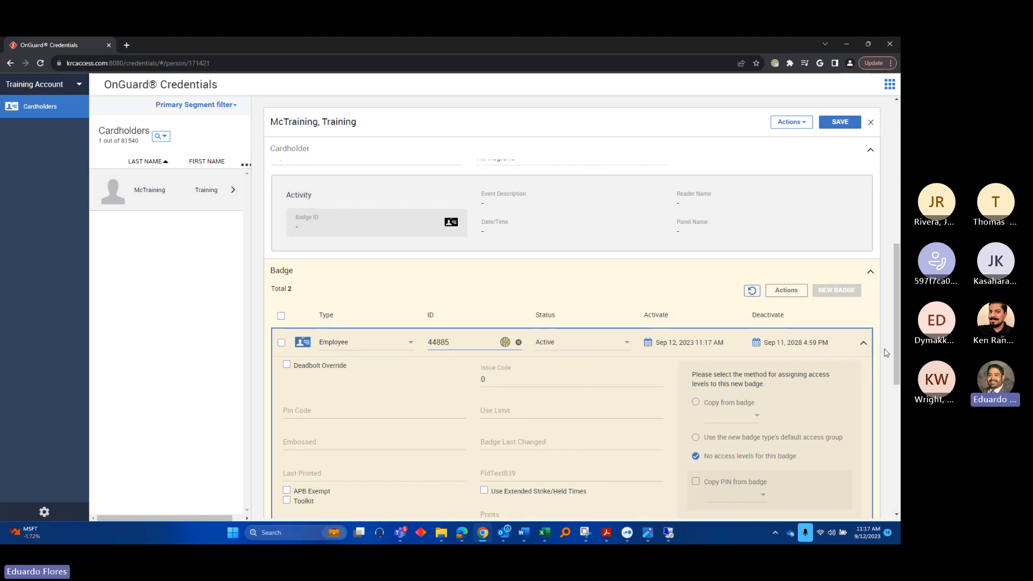
Give the new badge no access levels and apply it
{"action": "scroll", "coordinate": [807, 350], "scroll_direction": "down", "scroll_amount": 2}
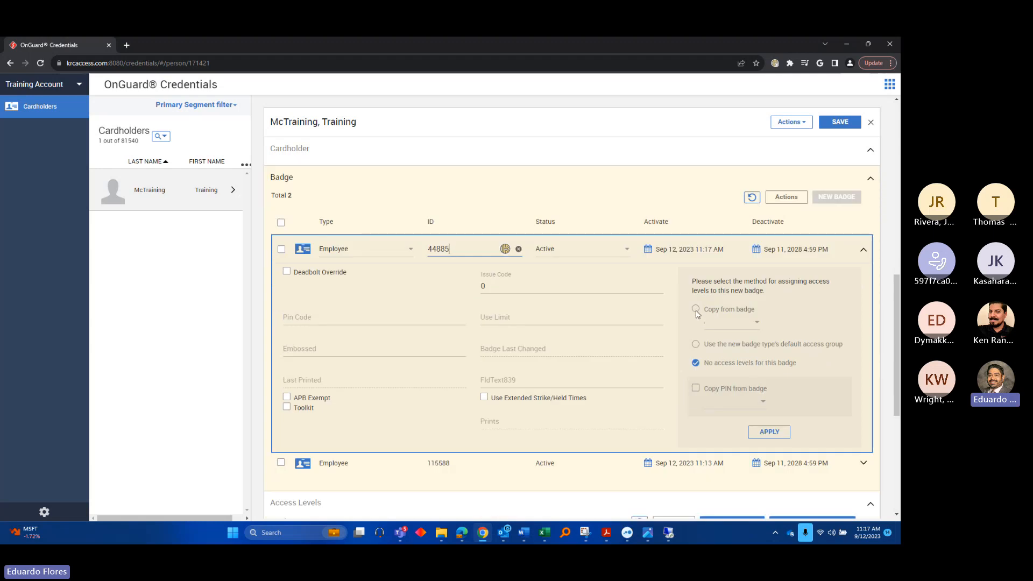
{"action": "left_click", "coordinate": [697, 310]}
{"action": "left_click", "coordinate": [756, 323]}
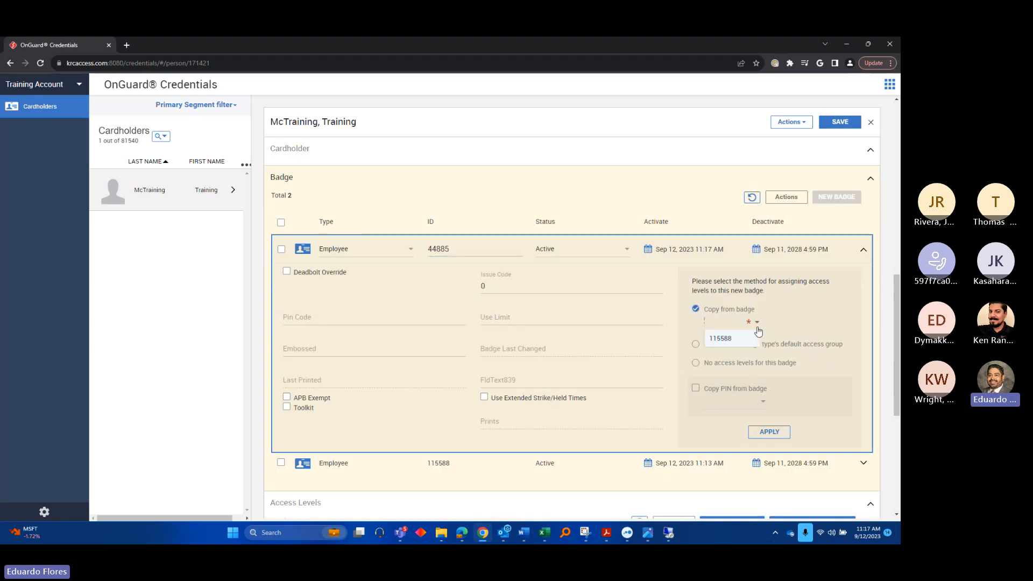
{"action": "left_click", "coordinate": [735, 340]}
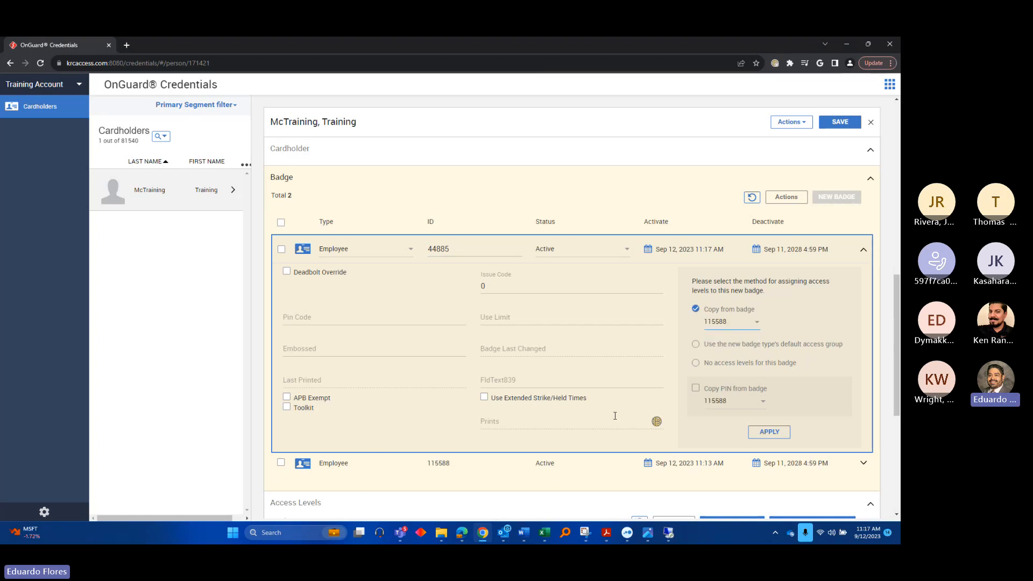
{"action": "left_click", "coordinate": [697, 364]}
{"action": "left_click", "coordinate": [769, 432]}
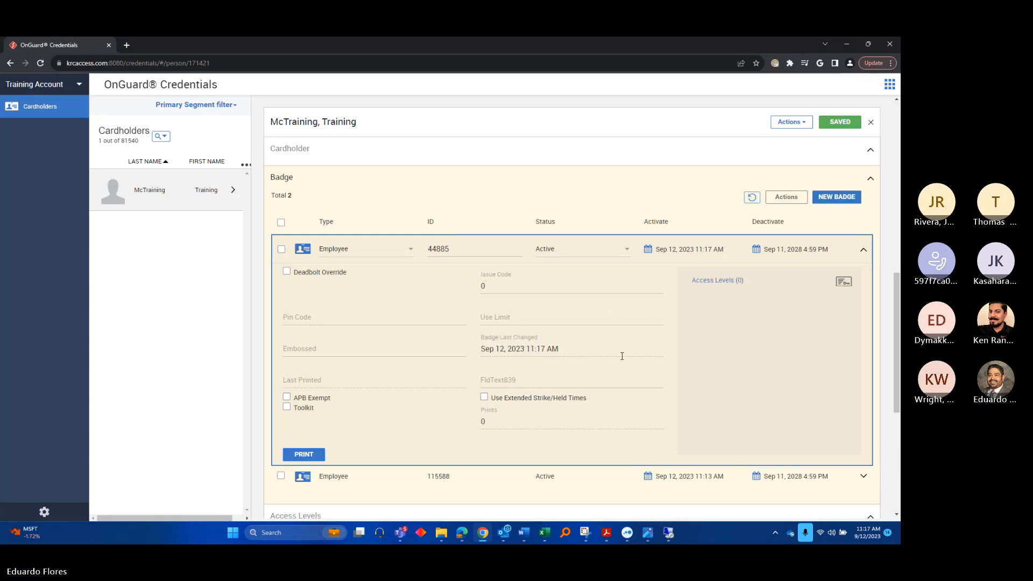
{"action": "scroll", "coordinate": [408, 436], "scroll_direction": "down", "scroll_amount": 2}
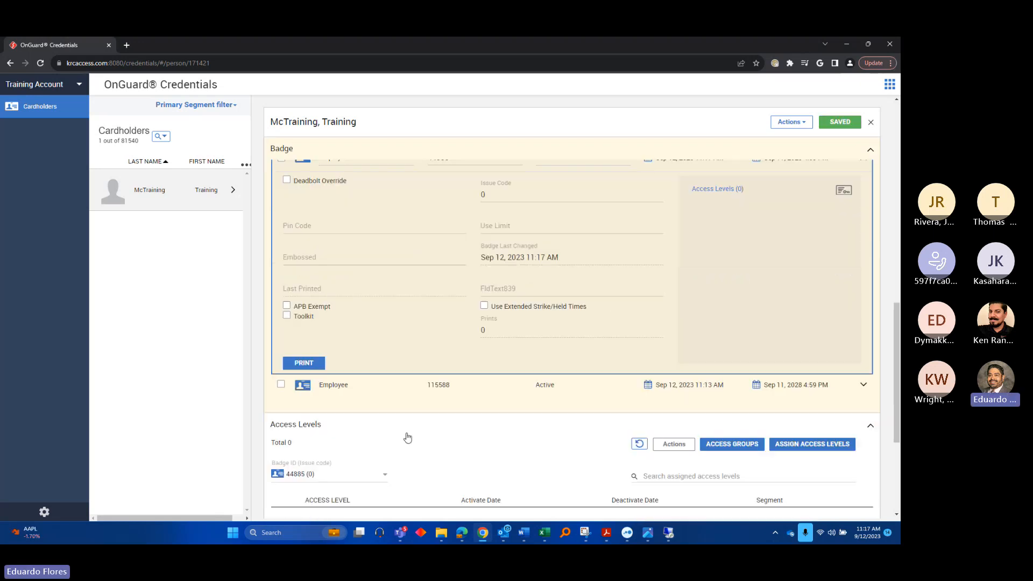
{"action": "left_click", "coordinate": [377, 386]}
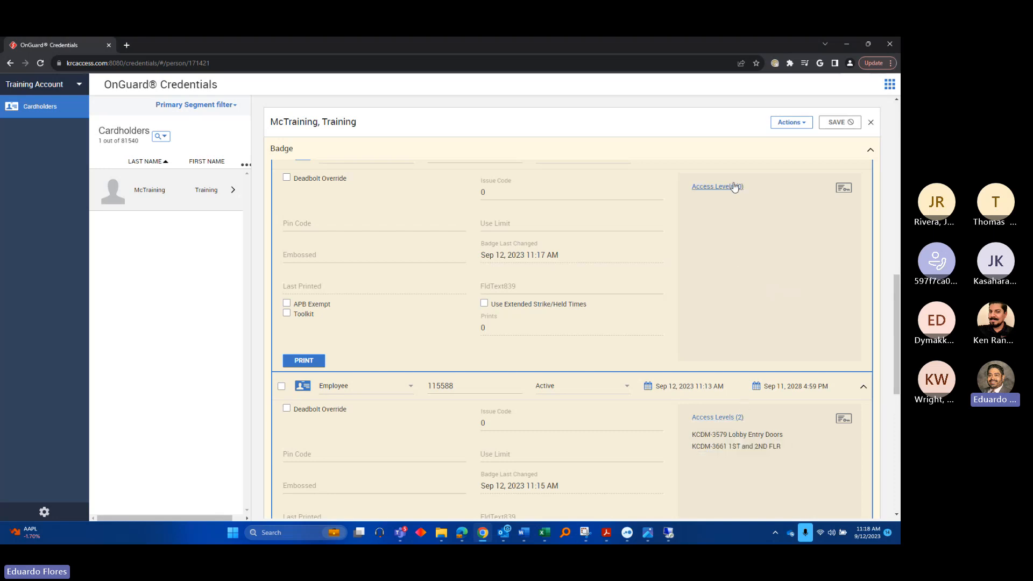
{"action": "scroll", "coordinate": [368, 217], "scroll_direction": "up", "scroll_amount": 2}
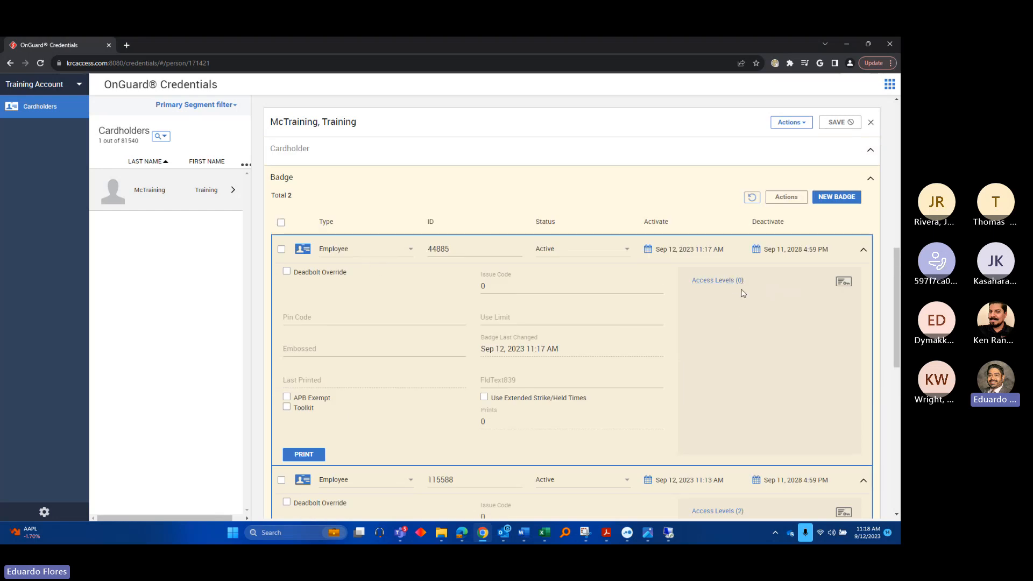
{"action": "scroll", "coordinate": [753, 302], "scroll_direction": "down", "scroll_amount": 1}
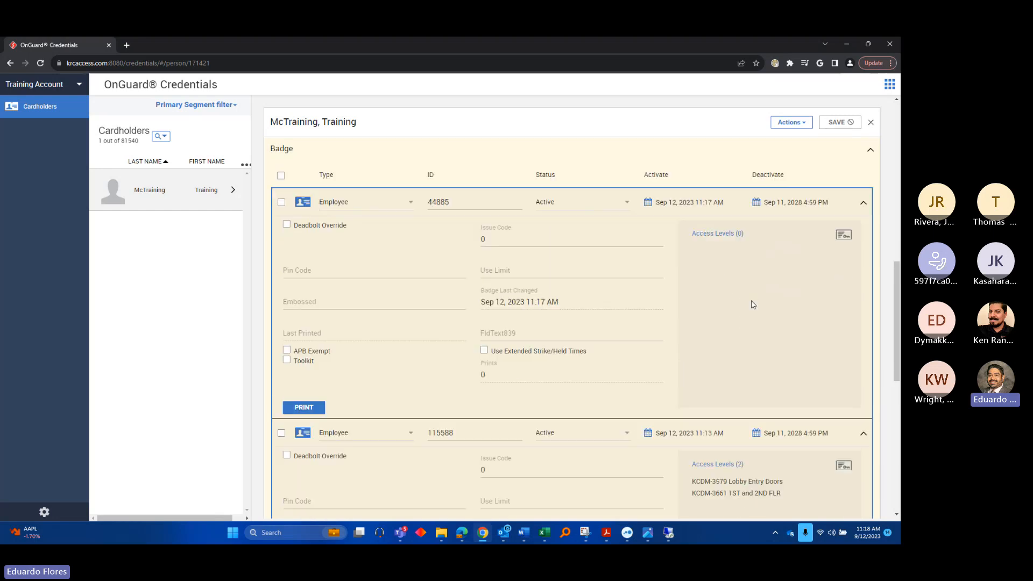
{"action": "left_click", "coordinate": [724, 235]}
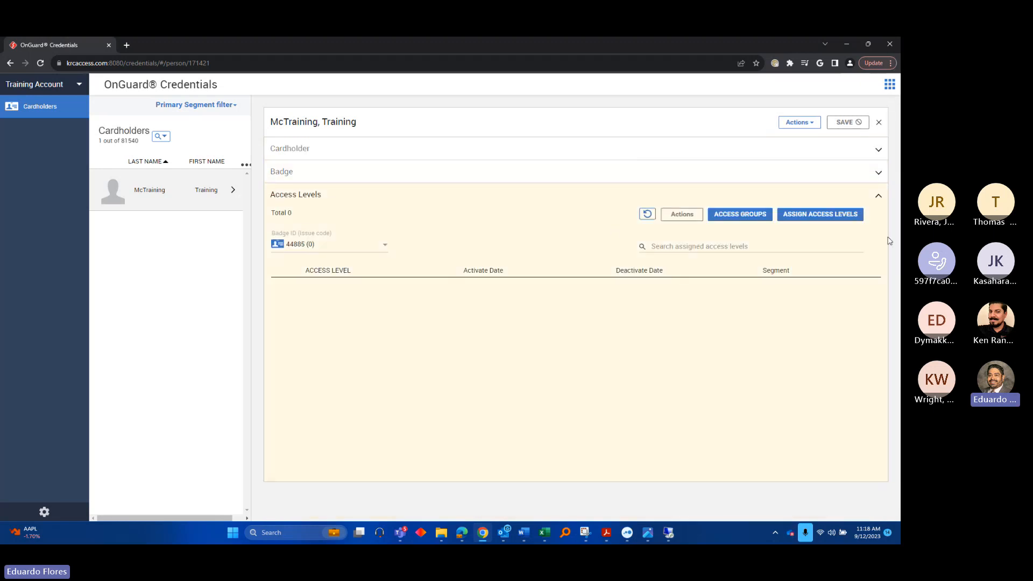
{"action": "left_click", "coordinate": [824, 217]}
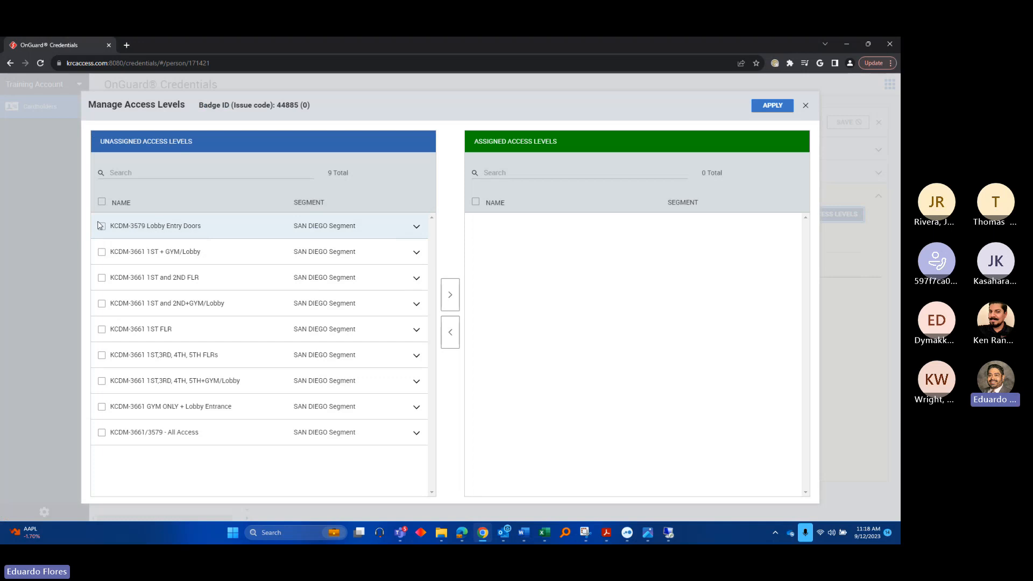
{"action": "left_click", "coordinate": [101, 226]}
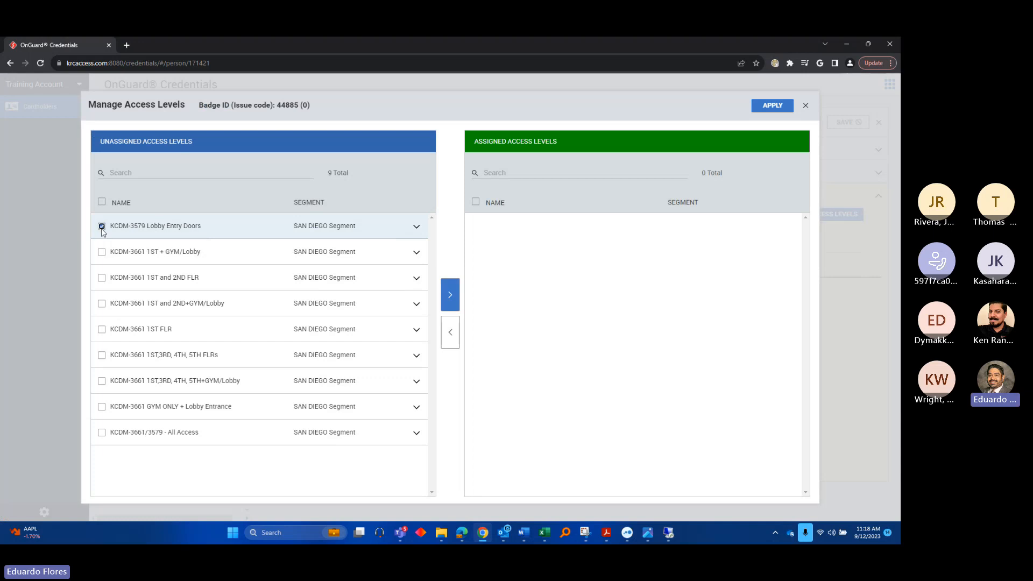
{"action": "left_click", "coordinate": [101, 330]}
{"action": "left_click", "coordinate": [450, 294]}
{"action": "left_click", "coordinate": [773, 107]}
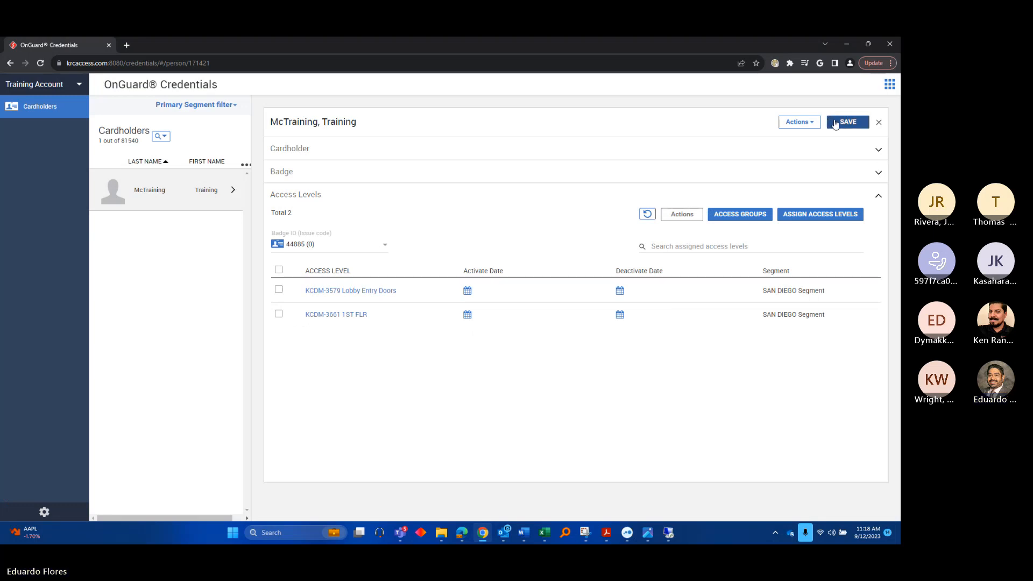
{"action": "left_click", "coordinate": [836, 123]}
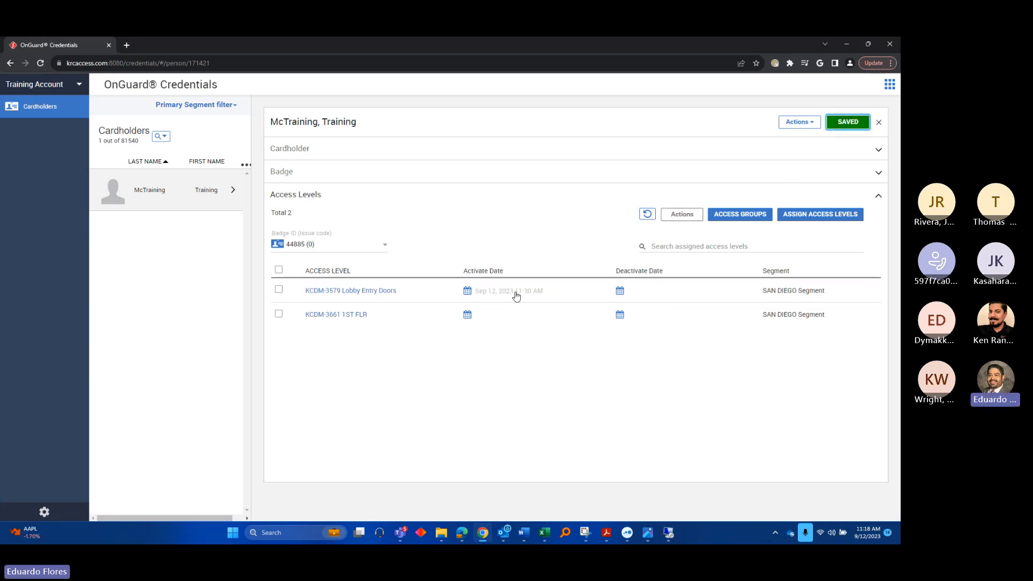
{"action": "left_click", "coordinate": [310, 175]}
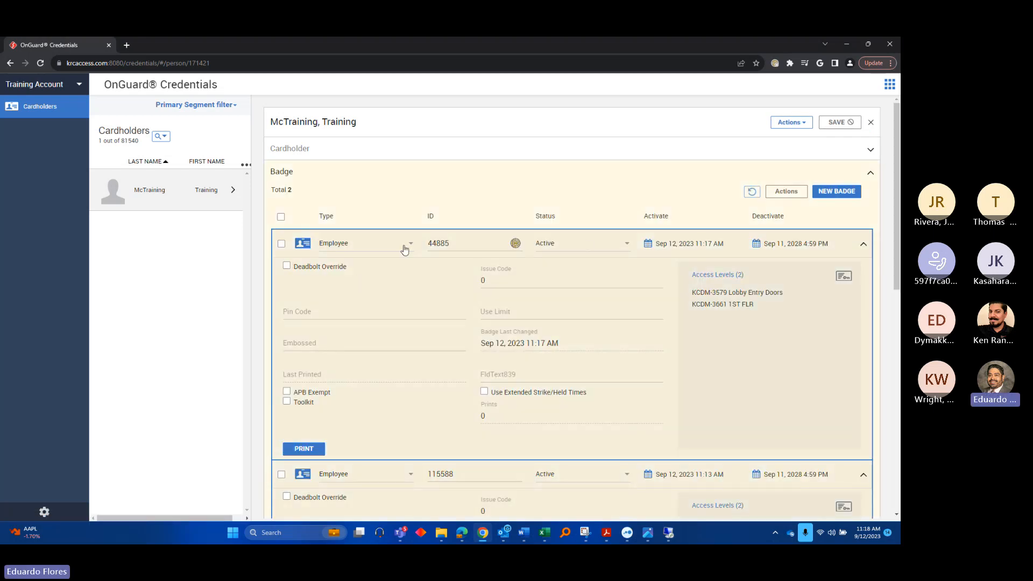
{"action": "scroll", "coordinate": [443, 334], "scroll_direction": "down", "scroll_amount": 2}
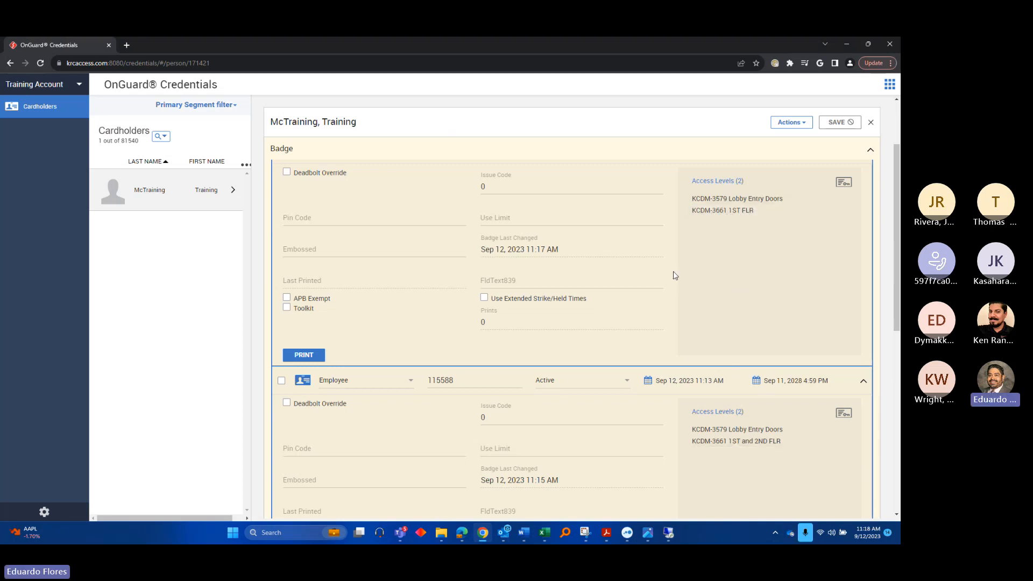
{"action": "scroll", "coordinate": [713, 357], "scroll_direction": "down", "scroll_amount": 5}
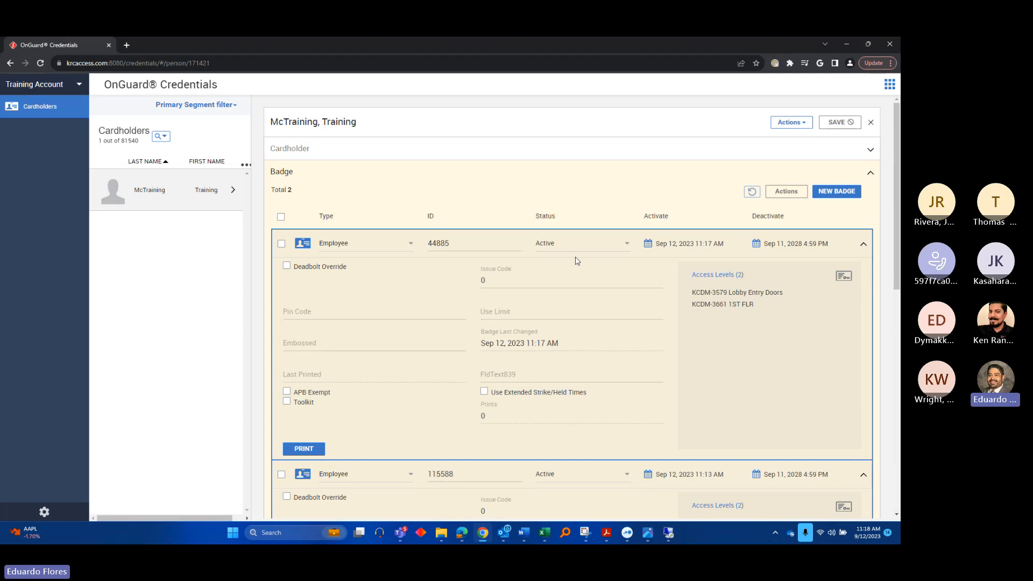
{"action": "left_click", "coordinate": [870, 151]}
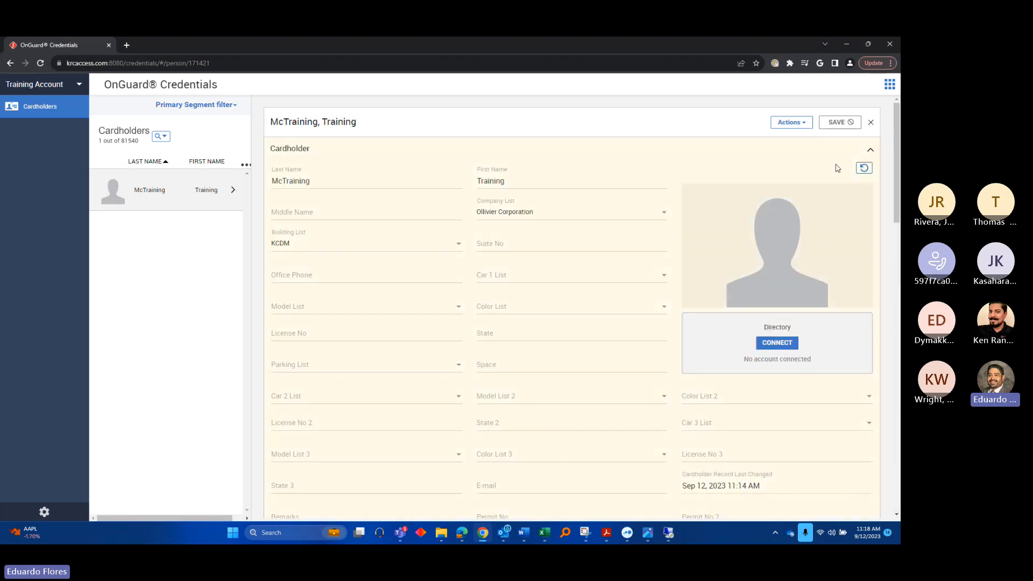
{"action": "left_click", "coordinate": [869, 151]}
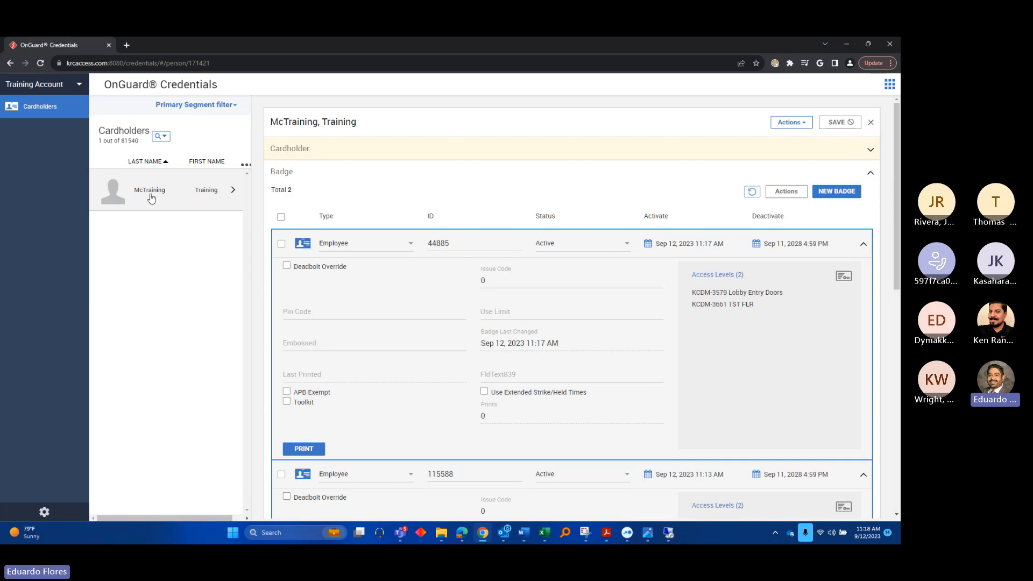
{"action": "left_click", "coordinate": [281, 244]}
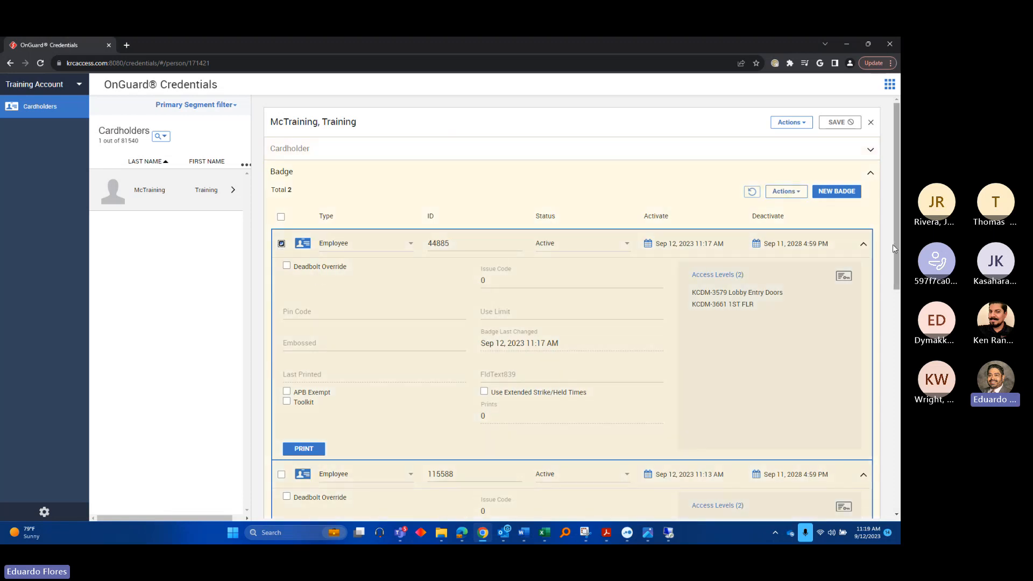
{"action": "left_click", "coordinate": [795, 197]}
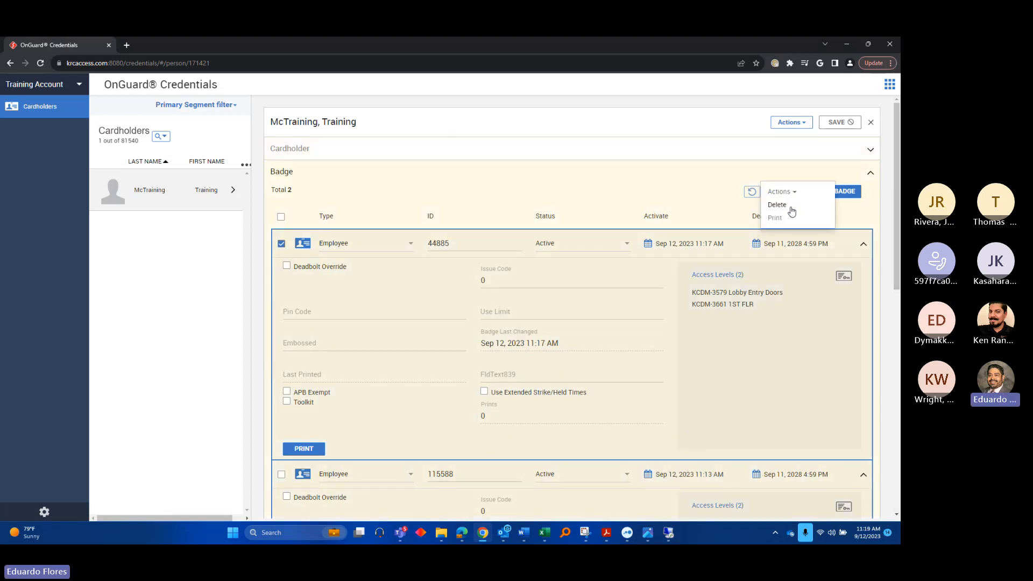
{"action": "left_click", "coordinate": [789, 204]}
{"action": "left_click", "coordinate": [842, 122]}
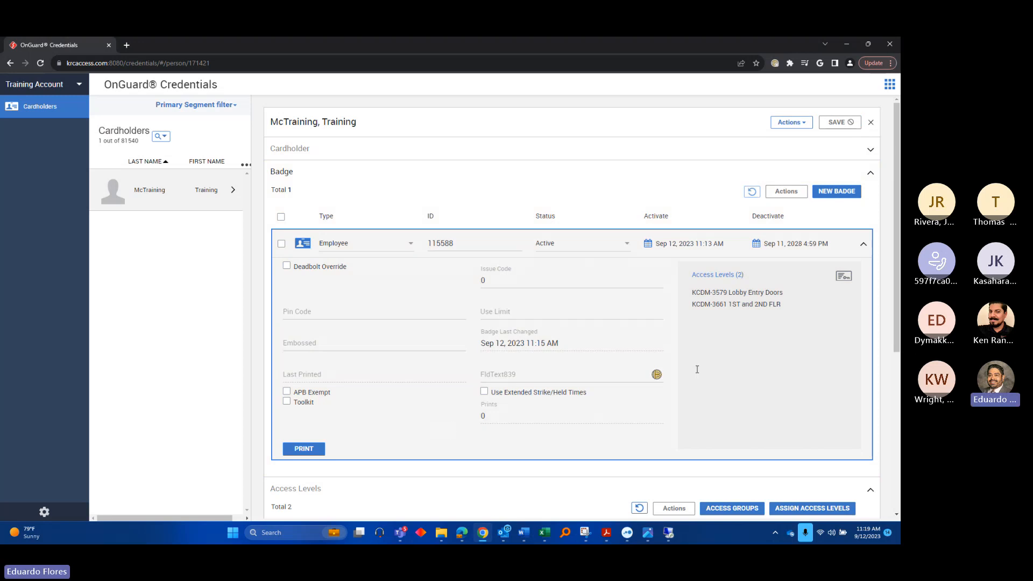
{"action": "scroll", "coordinate": [505, 392], "scroll_direction": "down", "scroll_amount": 3}
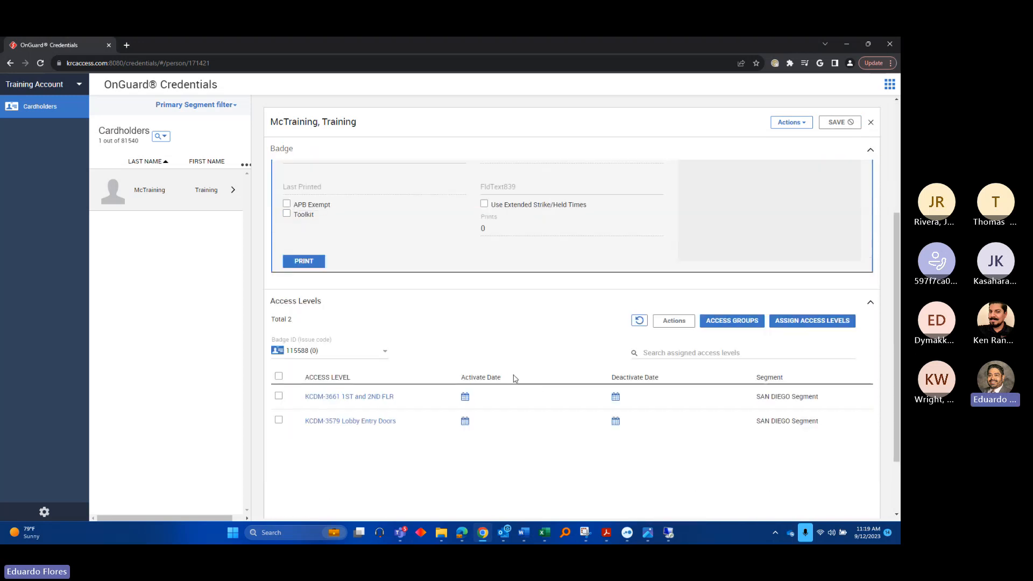
{"action": "left_click", "coordinate": [279, 396]}
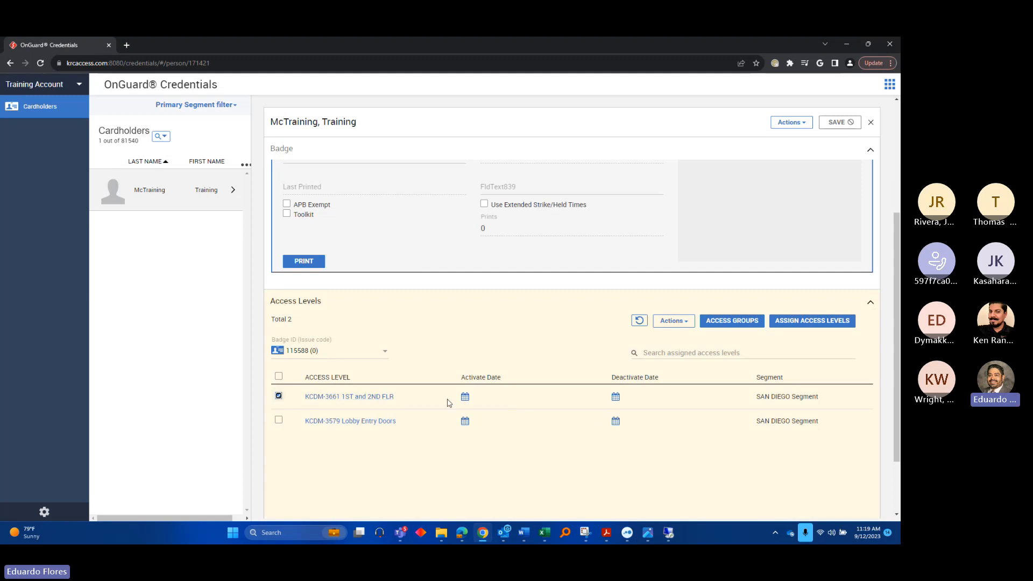
{"action": "left_click", "coordinate": [673, 322]}
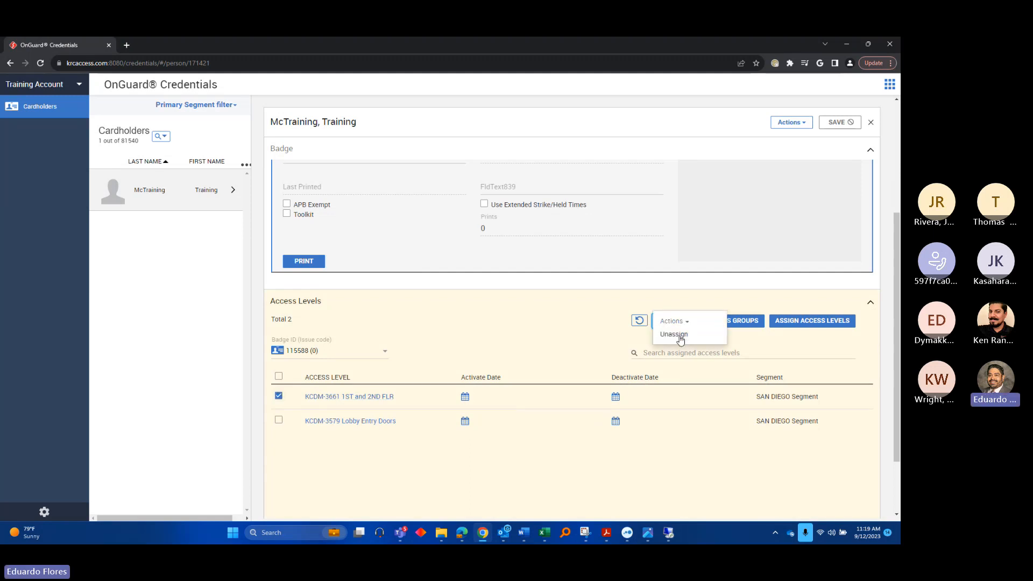
{"action": "left_click", "coordinate": [806, 326]}
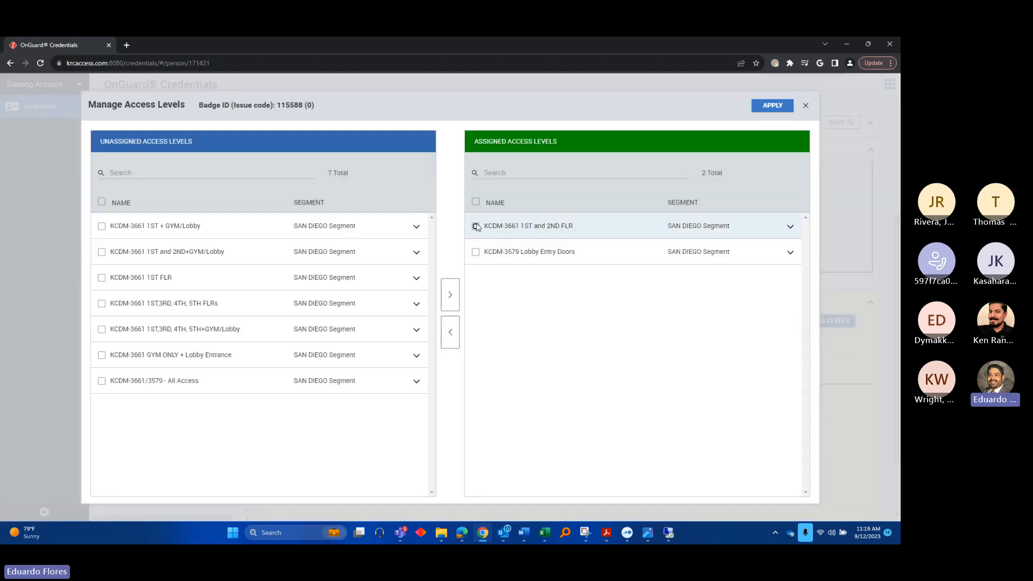
{"action": "left_click", "coordinate": [476, 226]}
{"action": "left_click", "coordinate": [451, 332]}
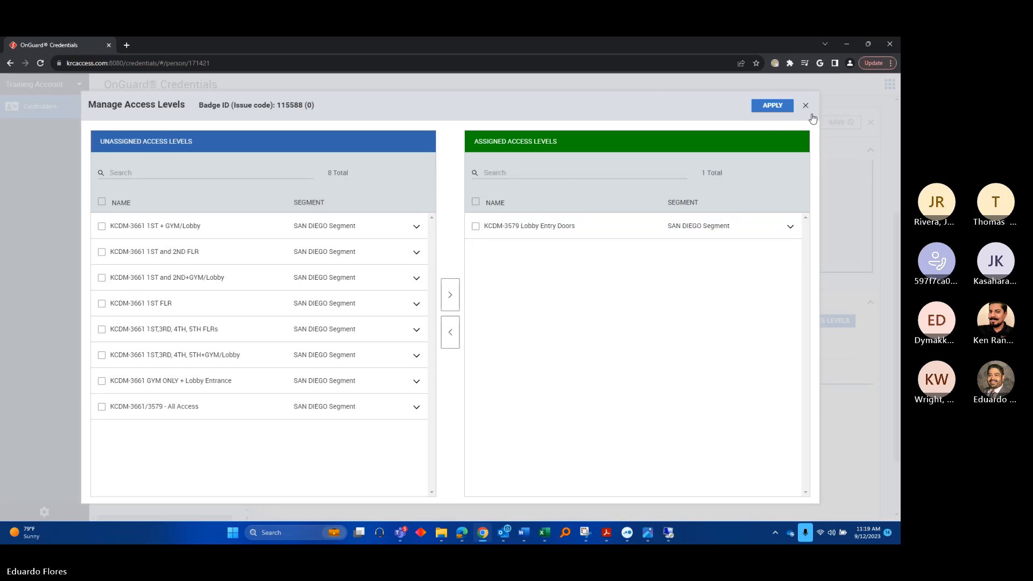
{"action": "left_click", "coordinate": [773, 105]}
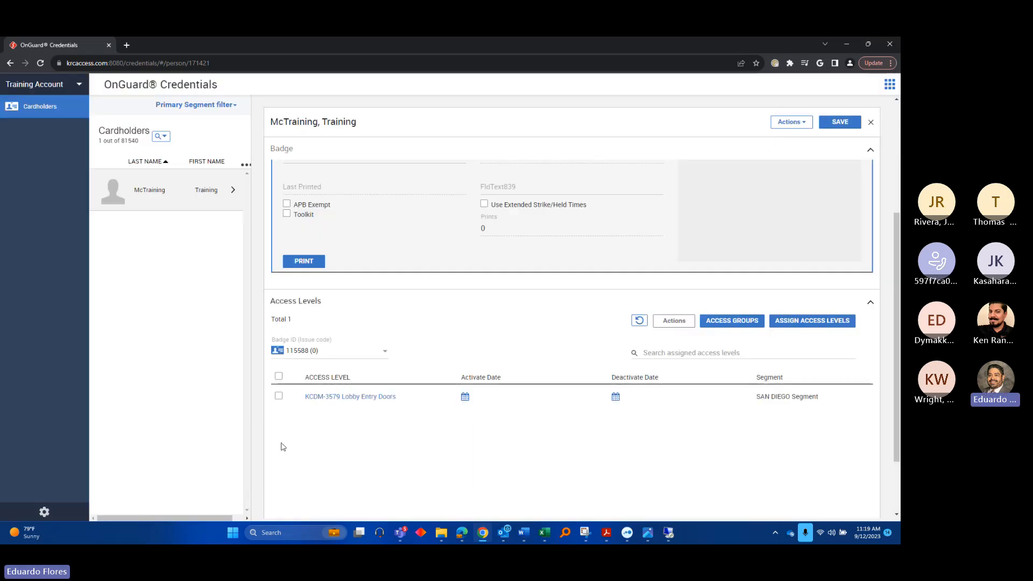
{"action": "left_click", "coordinate": [674, 321]}
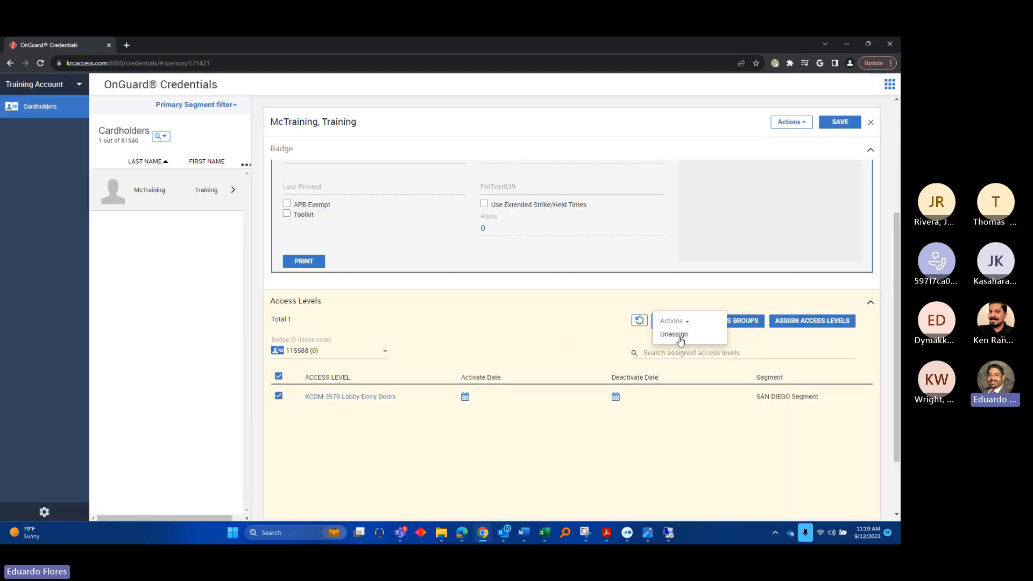
{"action": "left_click", "coordinate": [680, 338]}
{"action": "left_click", "coordinate": [838, 123]}
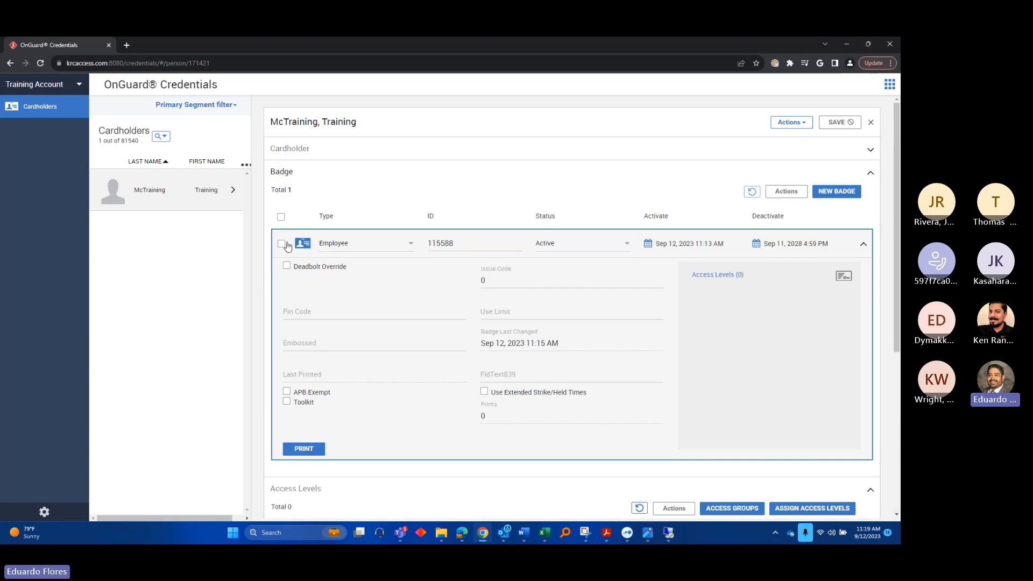
{"action": "left_click", "coordinate": [281, 217]}
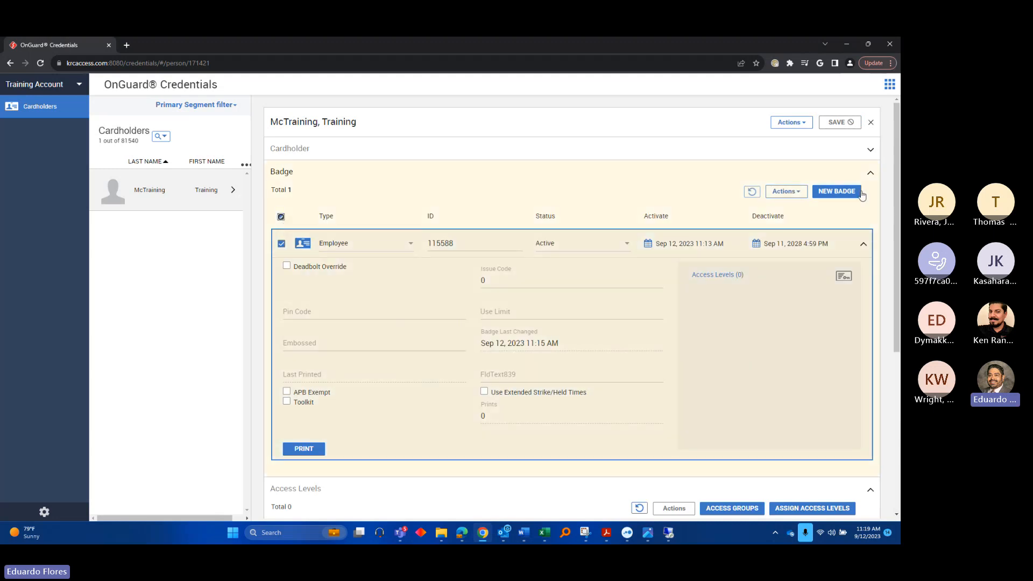
{"action": "left_click", "coordinate": [786, 192]}
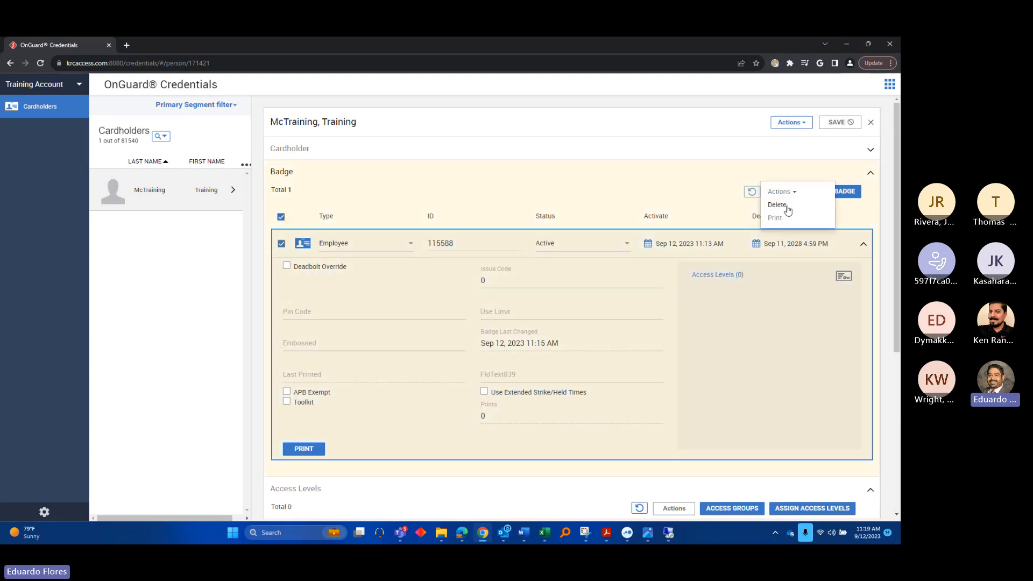
{"action": "left_click", "coordinate": [777, 205]}
{"action": "left_click", "coordinate": [839, 123]}
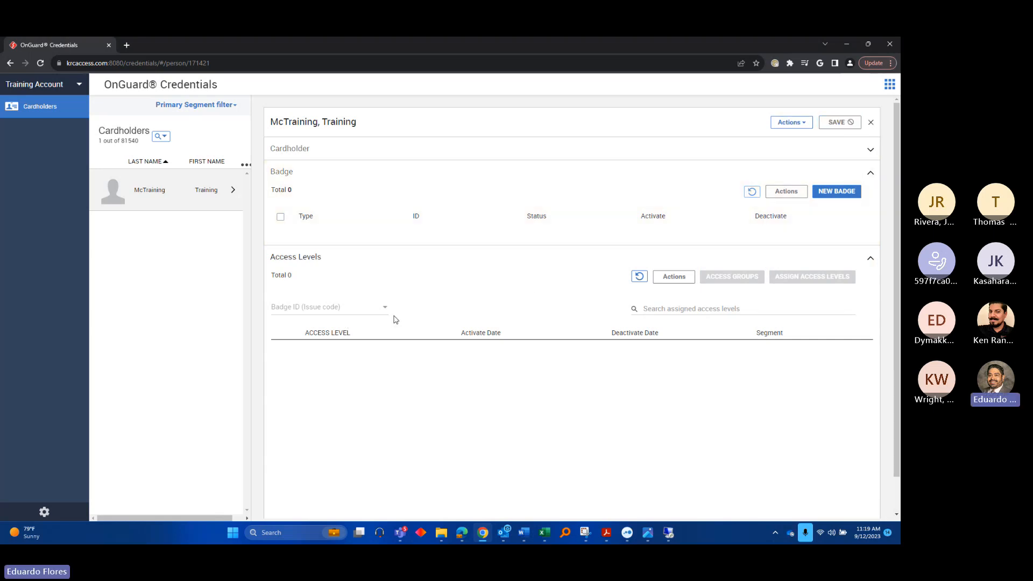
{"action": "left_click", "coordinate": [871, 176]}
{"action": "left_click", "coordinate": [866, 196]}
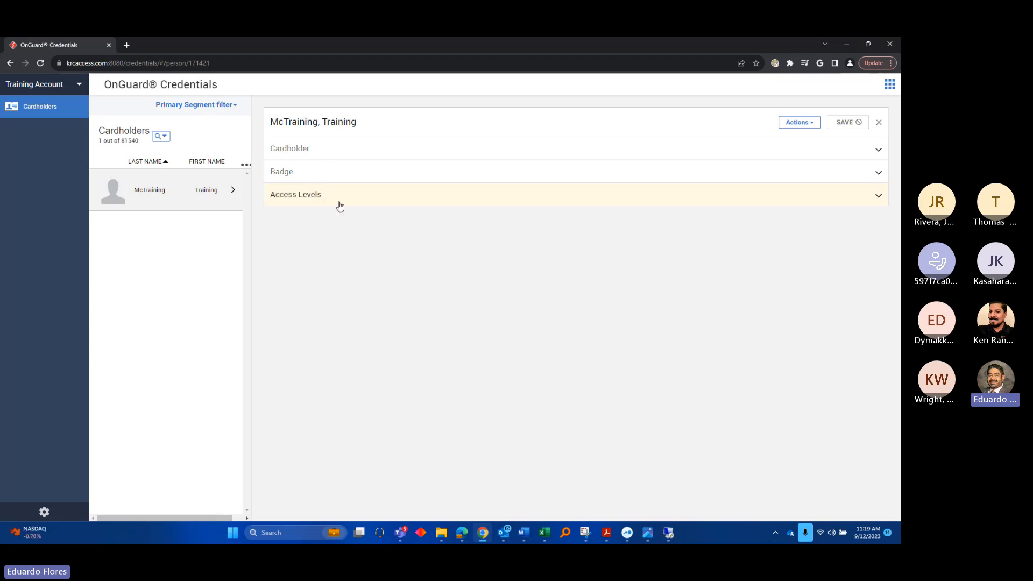
{"action": "left_click", "coordinate": [318, 178]}
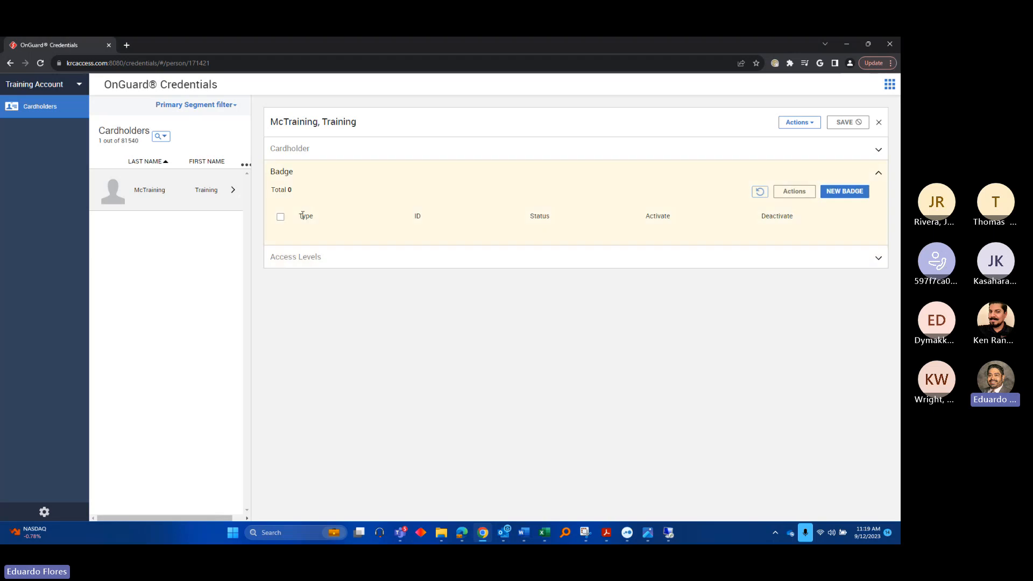
{"action": "left_click", "coordinate": [880, 175]}
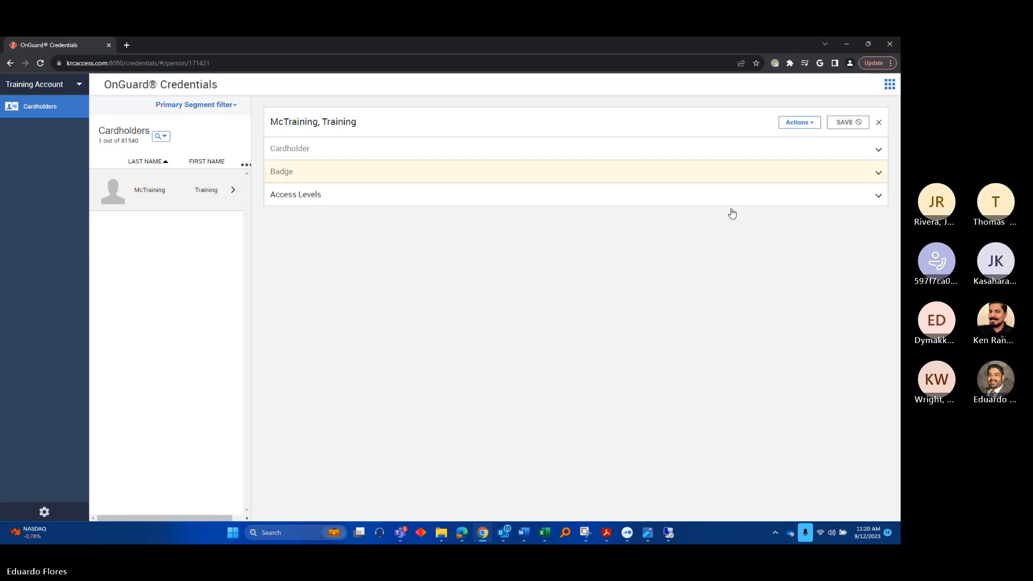
Go back to the full cardholders list with the search cleared, then to My Console
{"action": "left_click", "coordinate": [42, 110]}
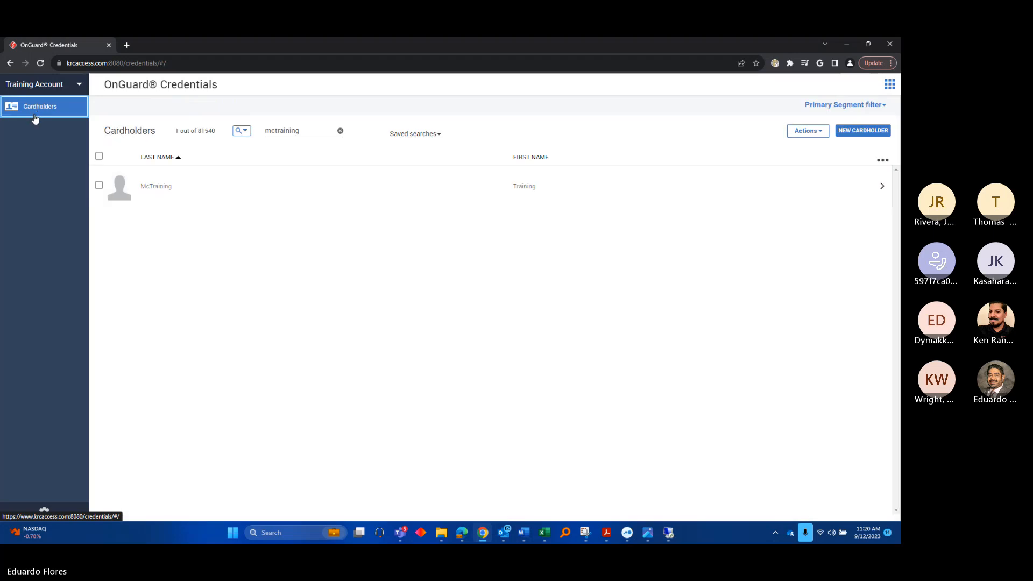
{"action": "left_click", "coordinate": [340, 132]}
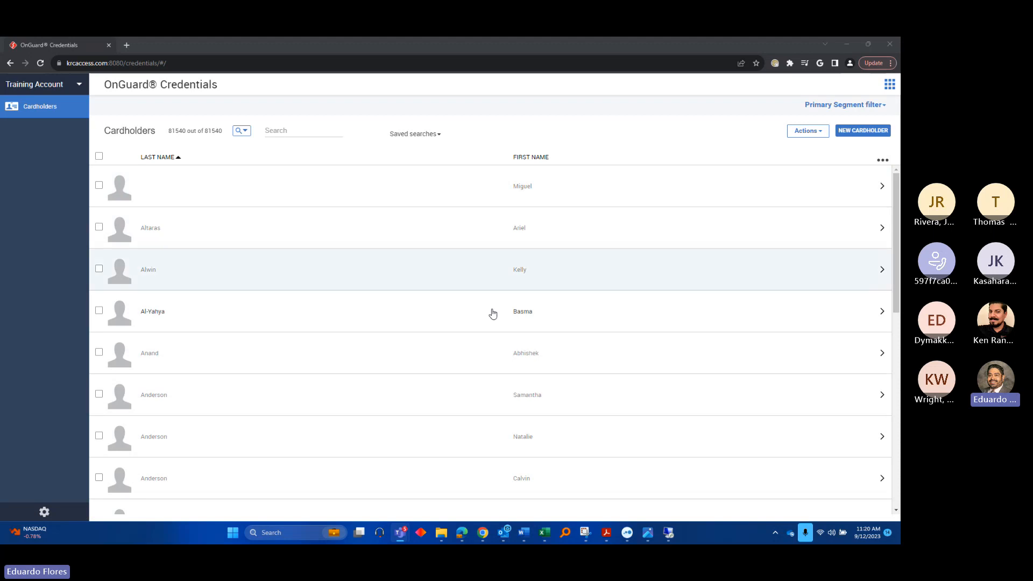
{"action": "left_click", "coordinate": [890, 89]}
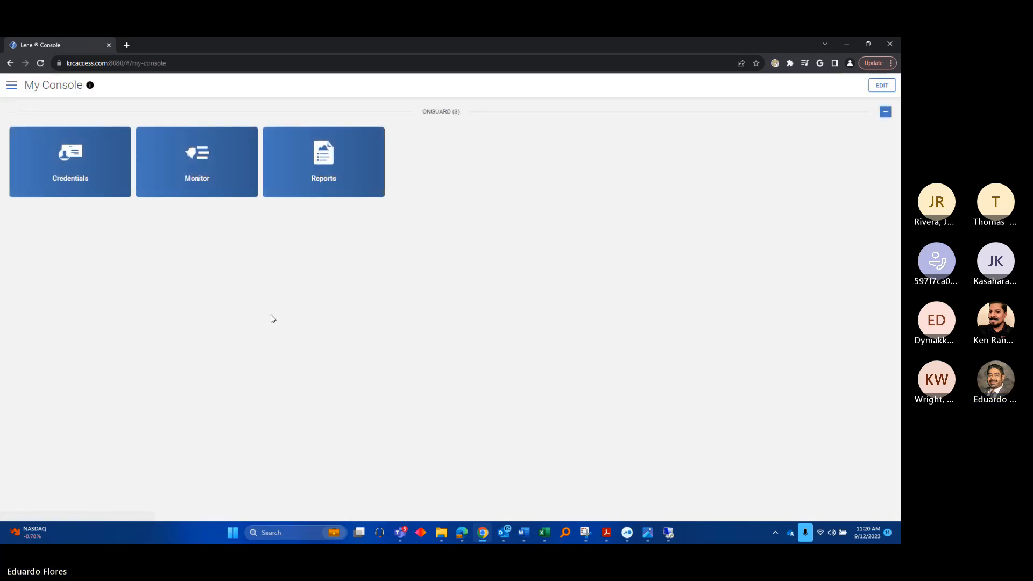
Open the Monitor app and filter alarms to Badge Only, listing Granted Access events
{"action": "left_click", "coordinate": [189, 168]}
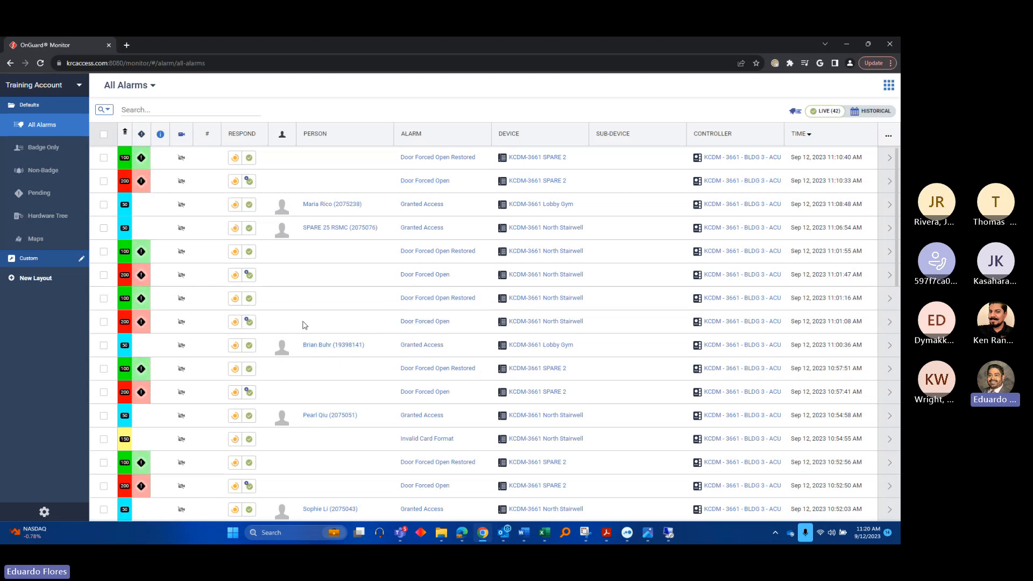
{"action": "scroll", "coordinate": [411, 339], "scroll_direction": "down", "scroll_amount": 5}
{"action": "scroll", "coordinate": [285, 205], "scroll_direction": "up", "scroll_amount": 5}
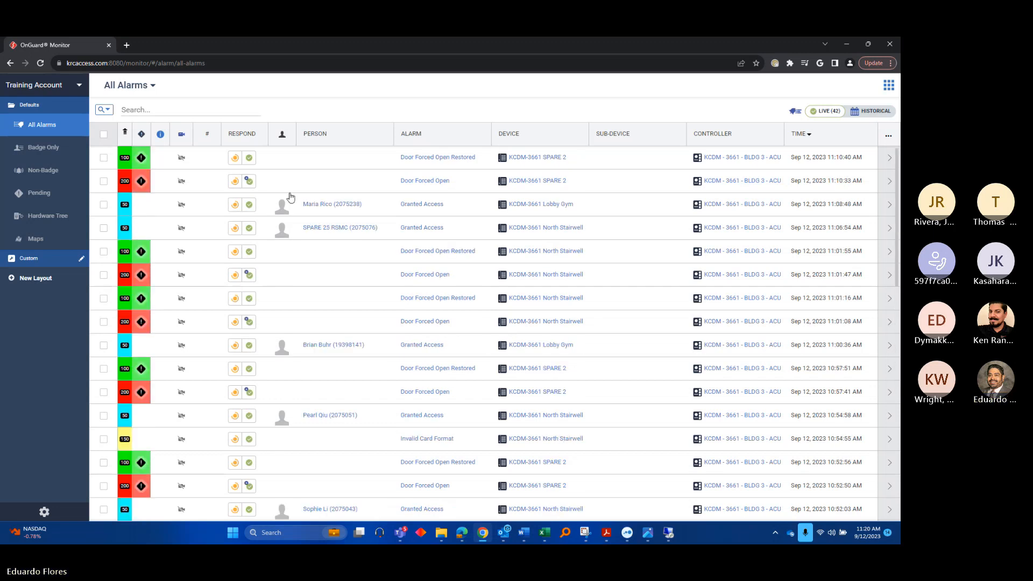
{"action": "left_click", "coordinate": [38, 147]}
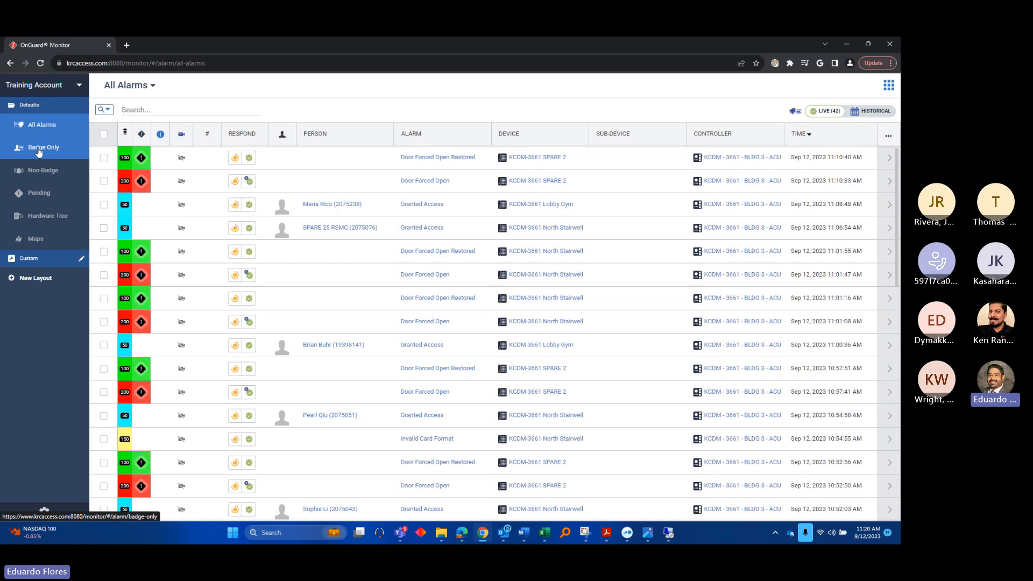
{"action": "left_click", "coordinate": [38, 148]}
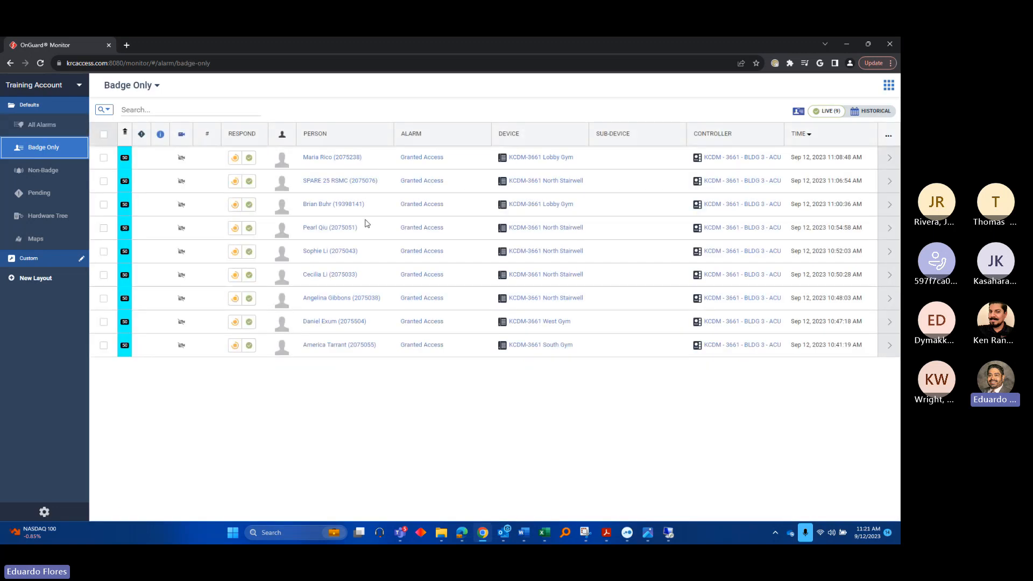
Switch the alarm view to Non-Badge, listing door alarms like Door Forced Open
{"action": "left_click", "coordinate": [50, 173]}
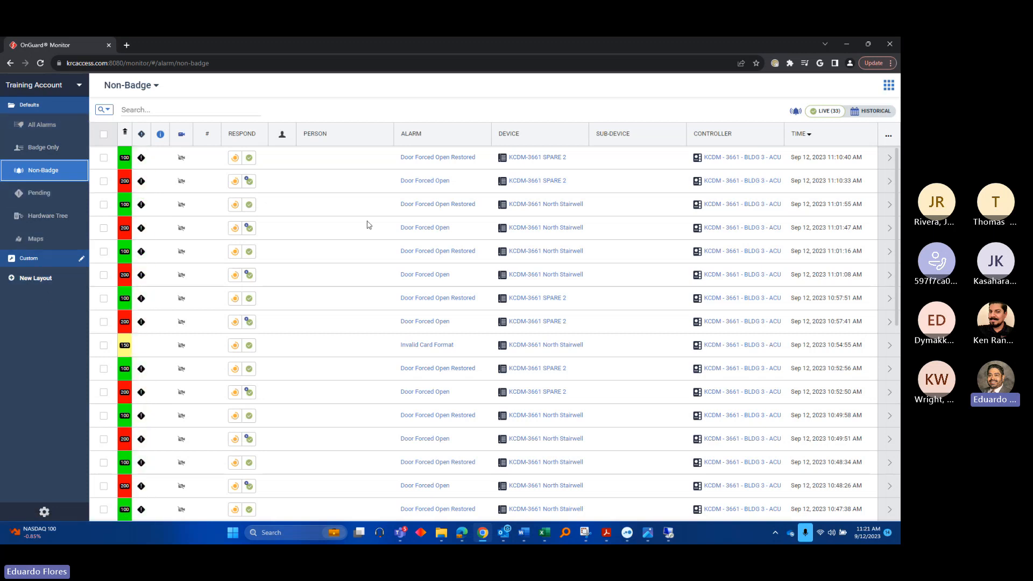
{"action": "scroll", "coordinate": [269, 348], "scroll_direction": "down", "scroll_amount": 3}
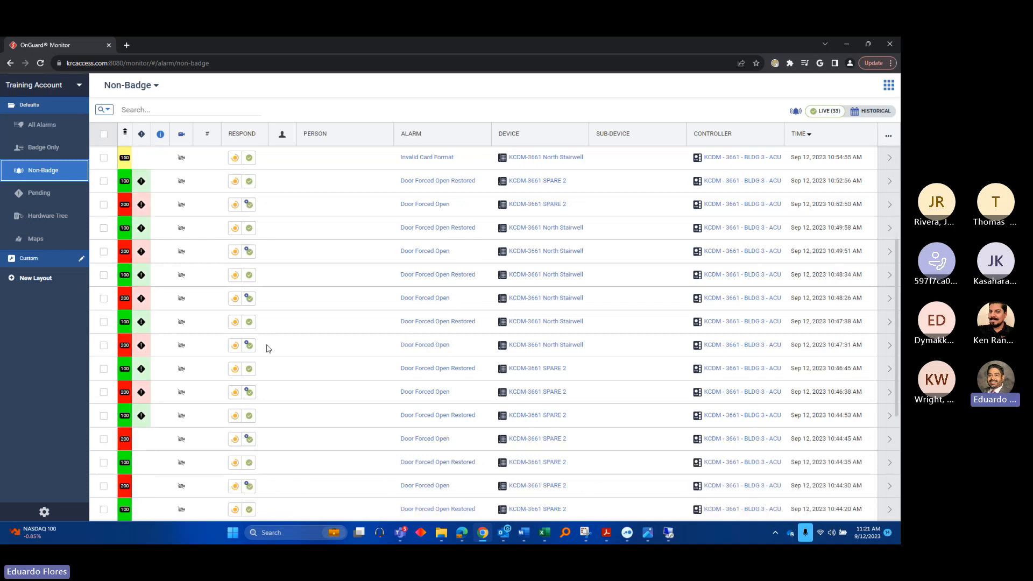
{"action": "scroll", "coordinate": [295, 366], "scroll_direction": "up", "scroll_amount": 2}
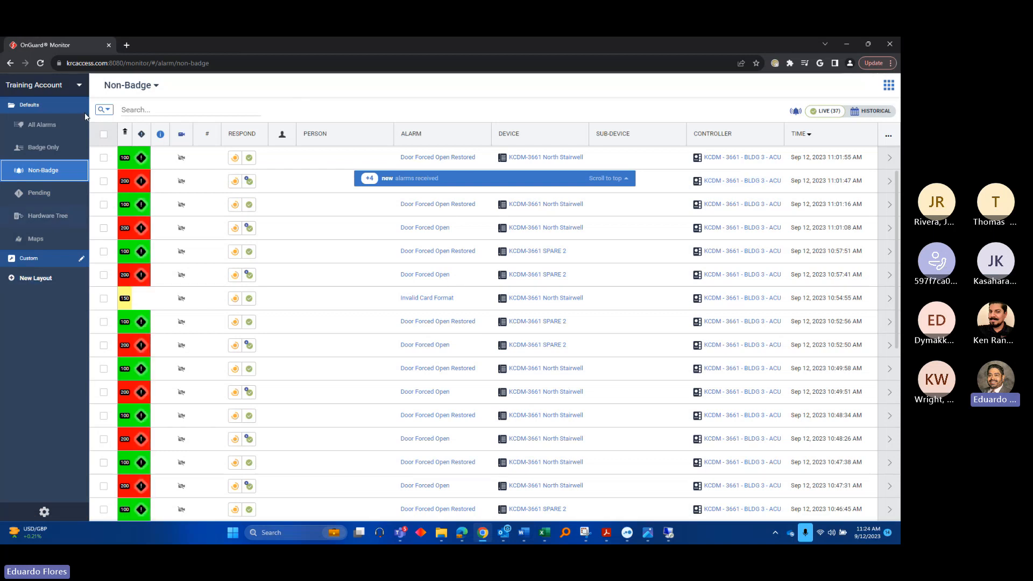
Return to Badge Only alarms and open a cardholder's panel with recent Access Granted events
{"action": "left_click", "coordinate": [51, 153]}
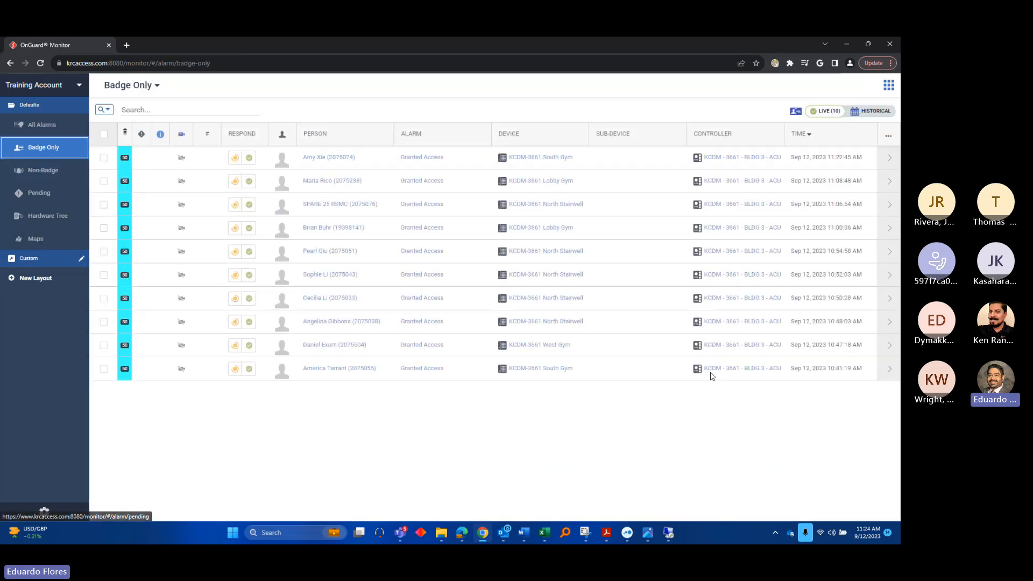
{"action": "left_click", "coordinate": [319, 182]}
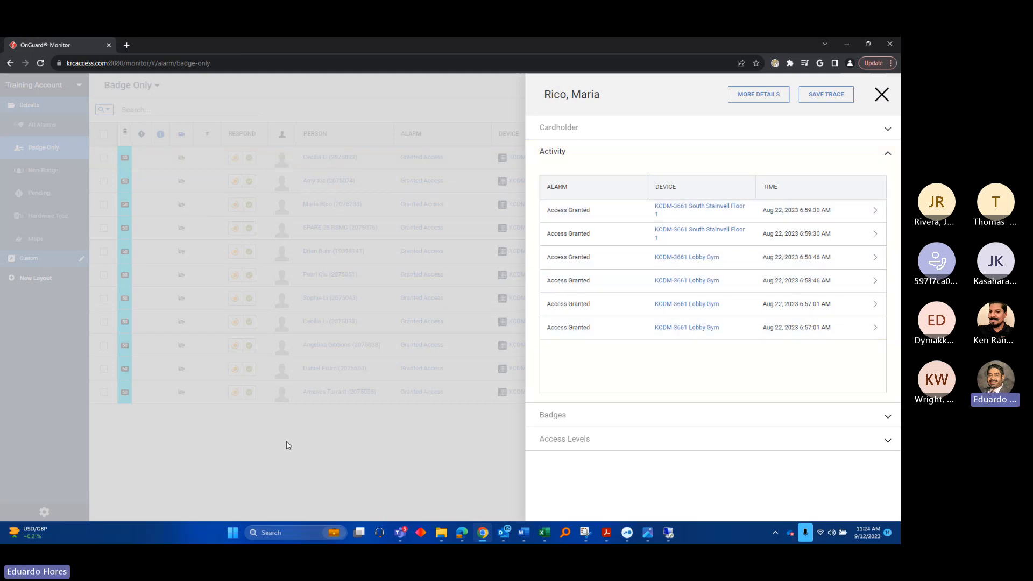
Close the cardholder panel and display the Hardware Tree with controller online/offline status
{"action": "left_click", "coordinate": [882, 95]}
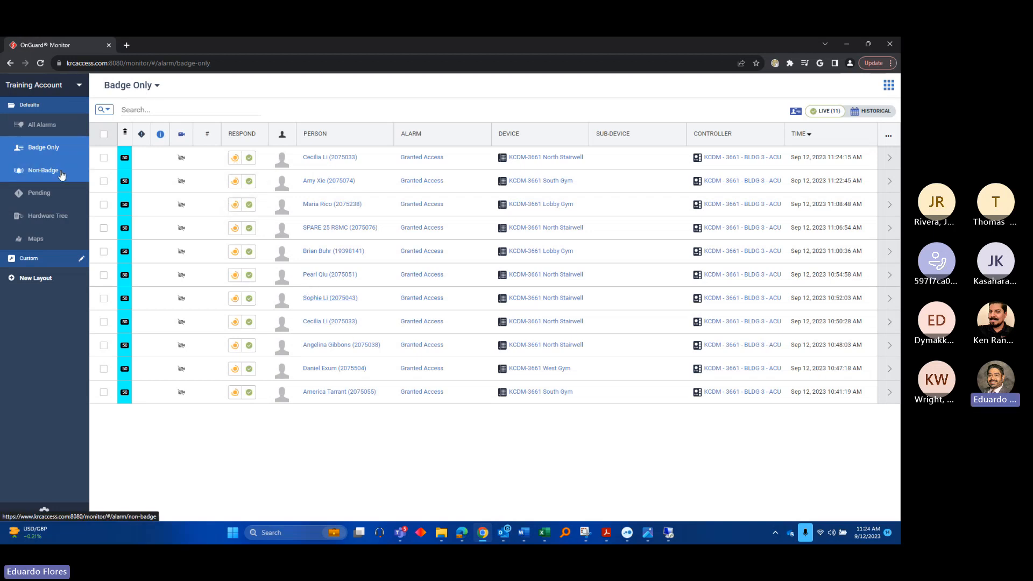
{"action": "left_click", "coordinate": [49, 216]}
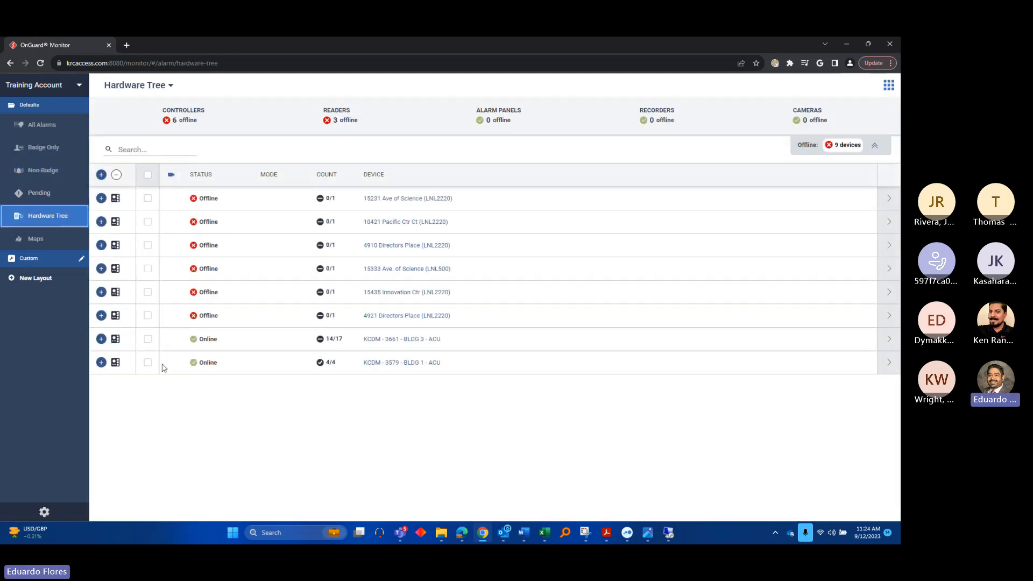
Expand the KCDM-3661 BLDG 3 ACU controller, note West Lobby's Unlocked mode, and open North Stairwell's actions
{"action": "left_click", "coordinate": [101, 339]}
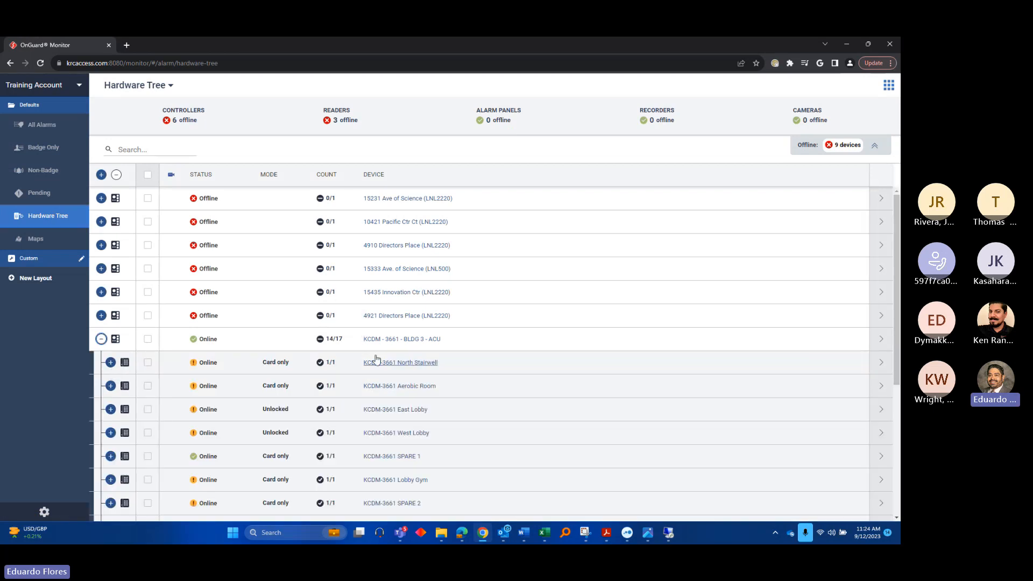
{"action": "scroll", "coordinate": [338, 385], "scroll_direction": "down", "scroll_amount": 1}
{"action": "scroll", "coordinate": [337, 385], "scroll_direction": "down", "scroll_amount": 3}
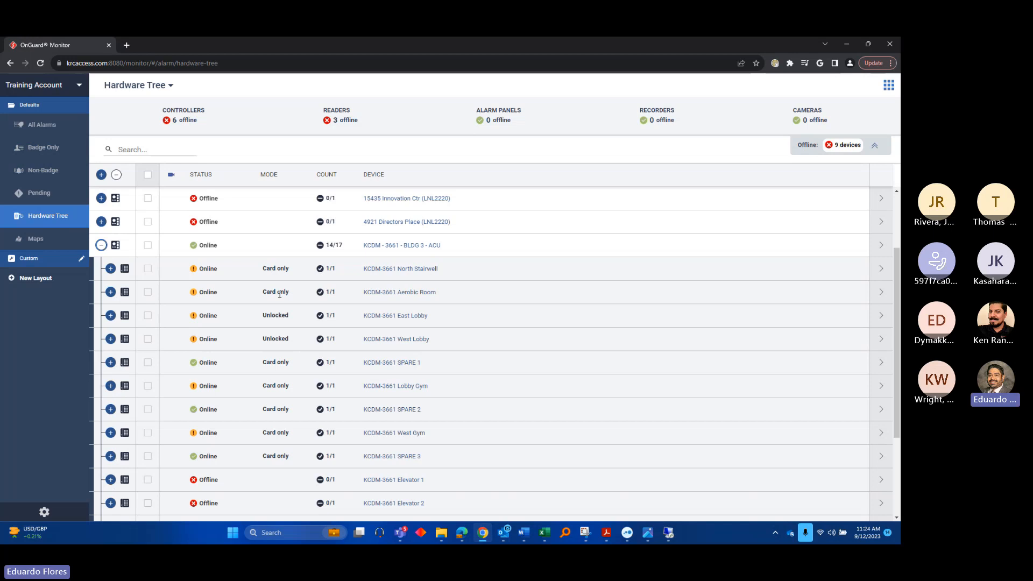
{"action": "left_click", "coordinate": [285, 337]}
{"action": "double_click", "coordinate": [282, 338]}
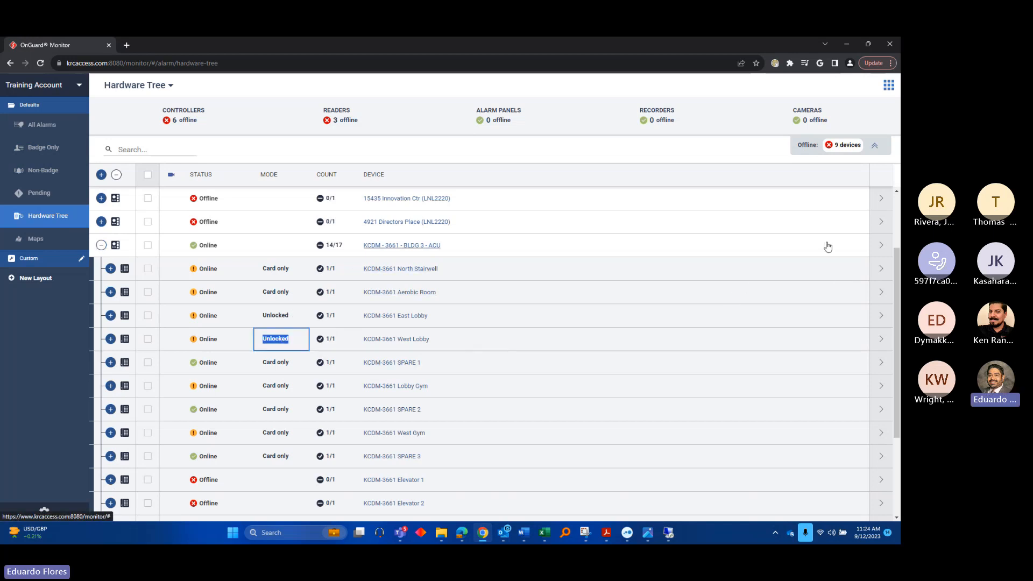
{"action": "left_click", "coordinate": [882, 271]}
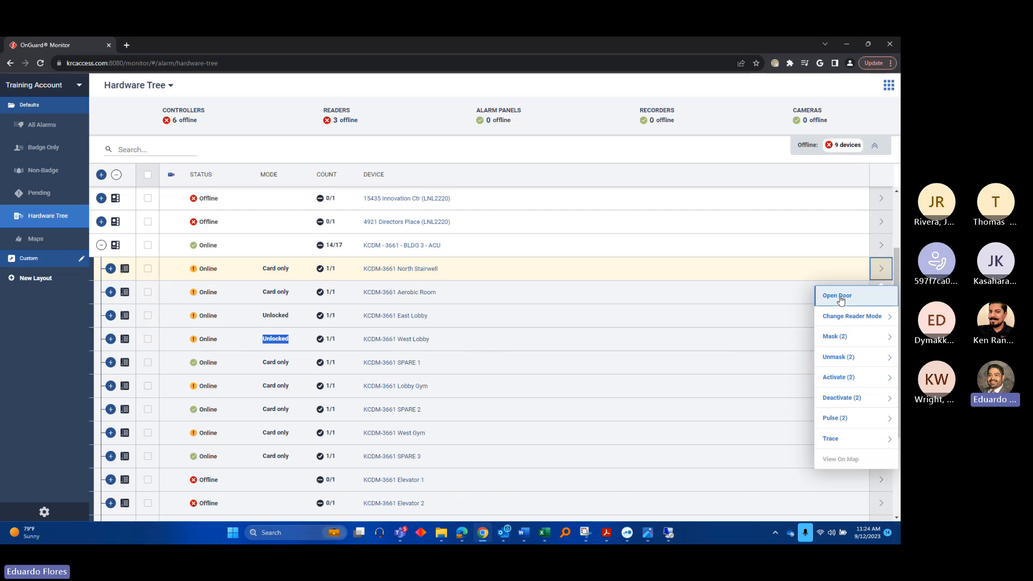
Send an Open Door command to the KCDM-3661 North Stairwell reader from its Change Reader Mode options
{"action": "mouse_move", "coordinate": [832, 320]}
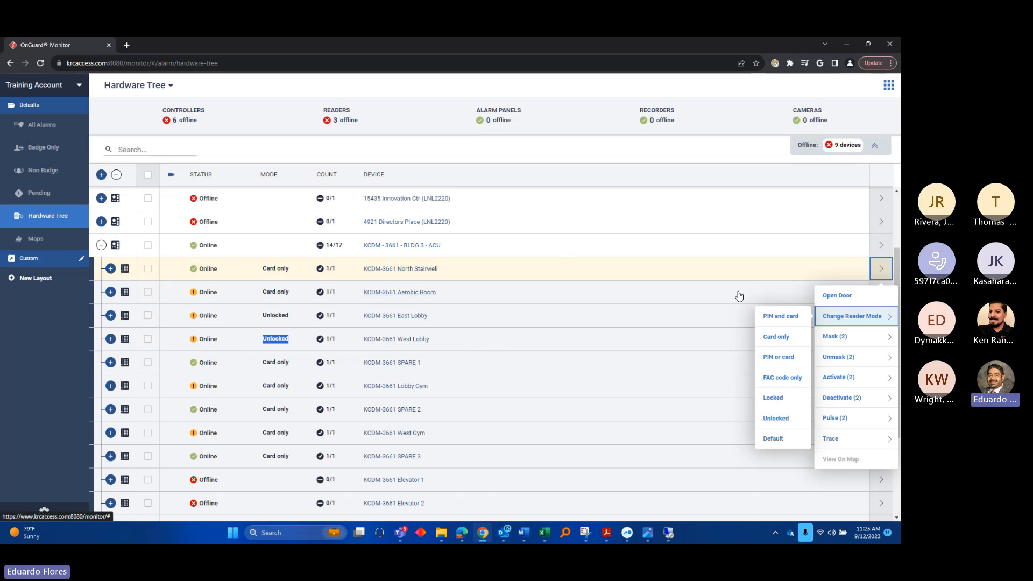
{"action": "left_click", "coordinate": [850, 296]}
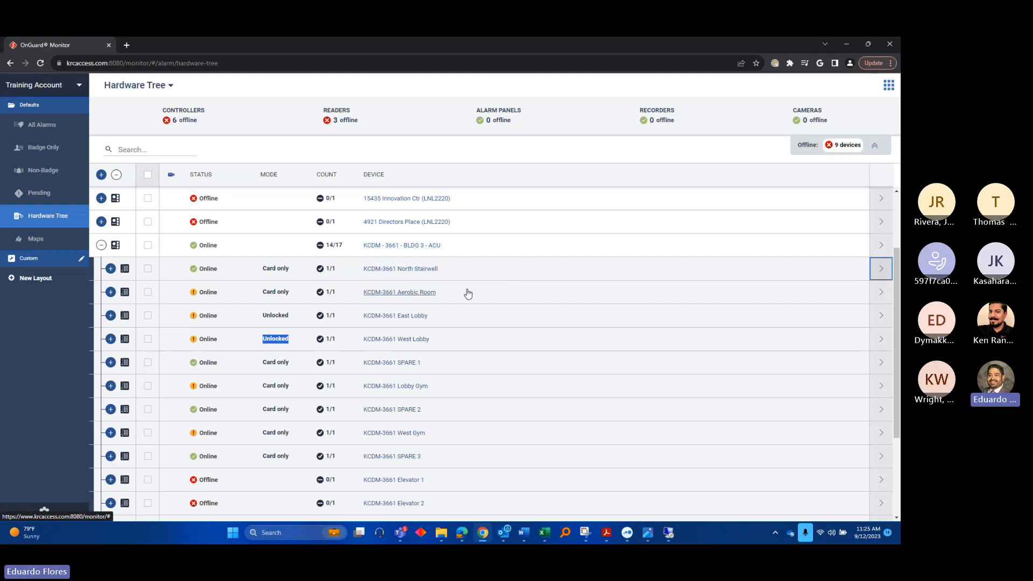
Bring up the SPARE 1 reader's action menu, then dismiss it to leave the hardware tree clear
{"action": "scroll", "coordinate": [526, 350], "scroll_direction": "down", "scroll_amount": 3}
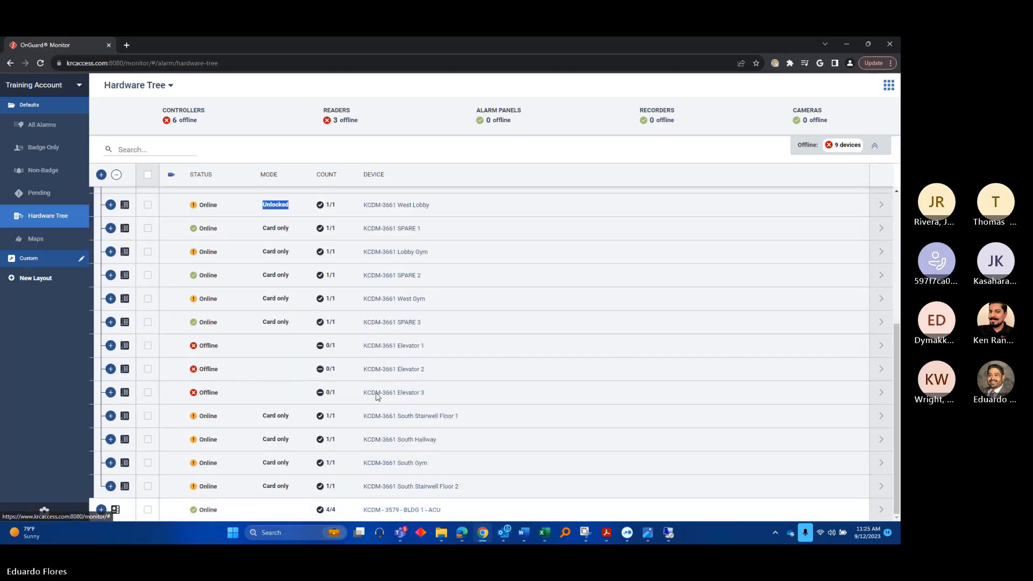
{"action": "left_click", "coordinate": [883, 228]}
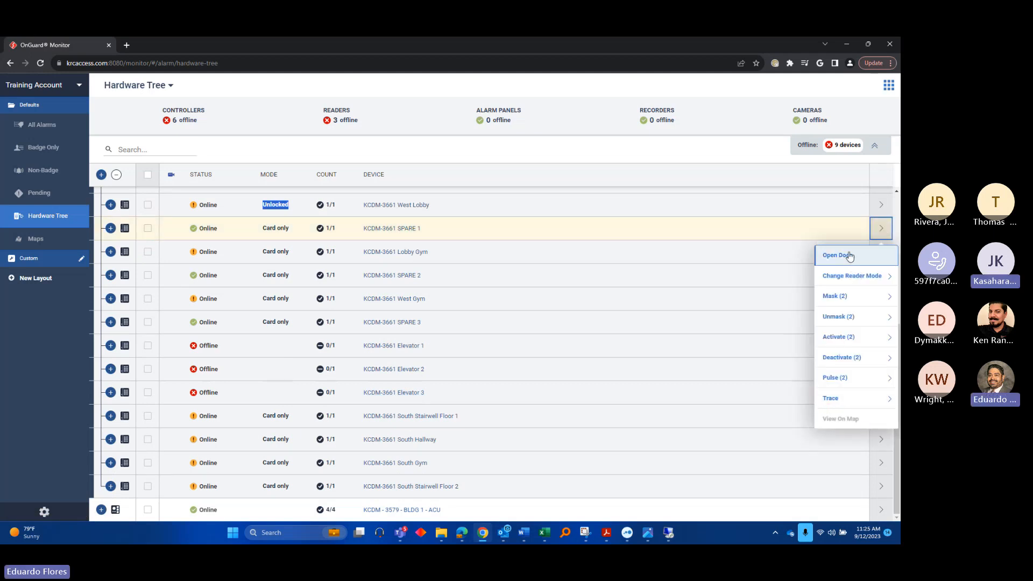
{"action": "mouse_move", "coordinate": [844, 408]}
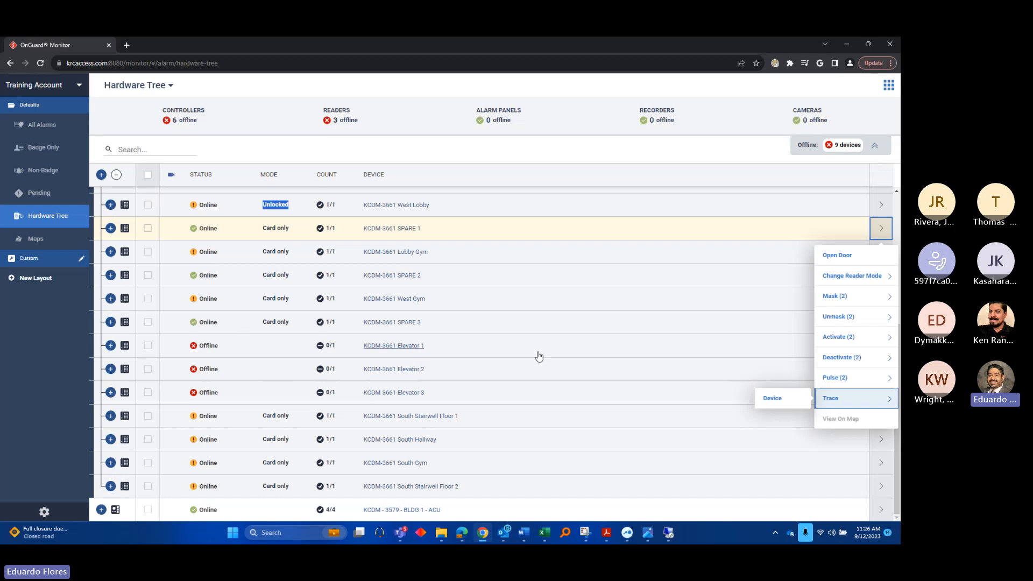
{"action": "left_click", "coordinate": [720, 85]}
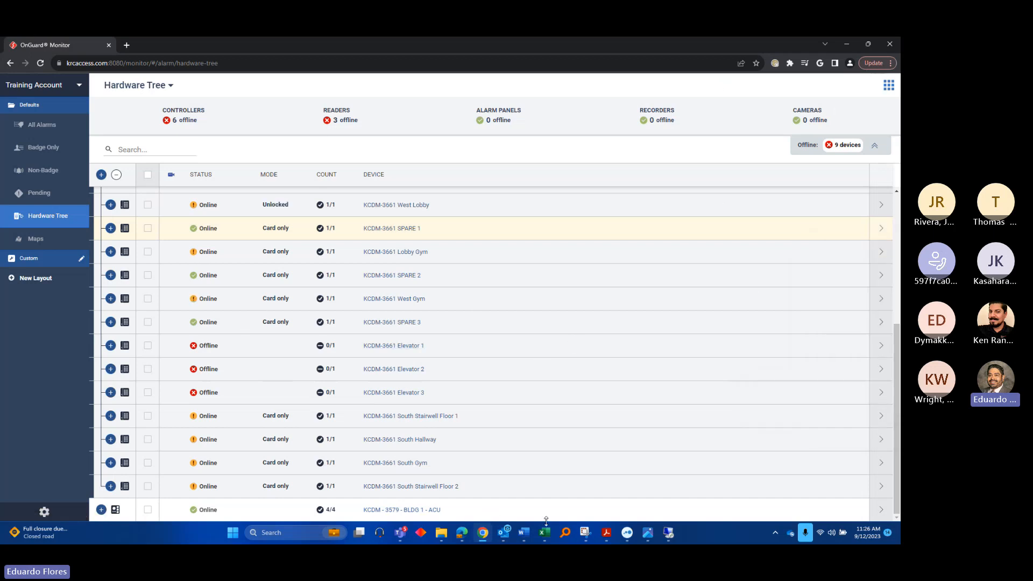
Switch to the remote System Administration session, maximize it, then minimize it to reveal the desktop
{"action": "mouse_move", "coordinate": [671, 534]}
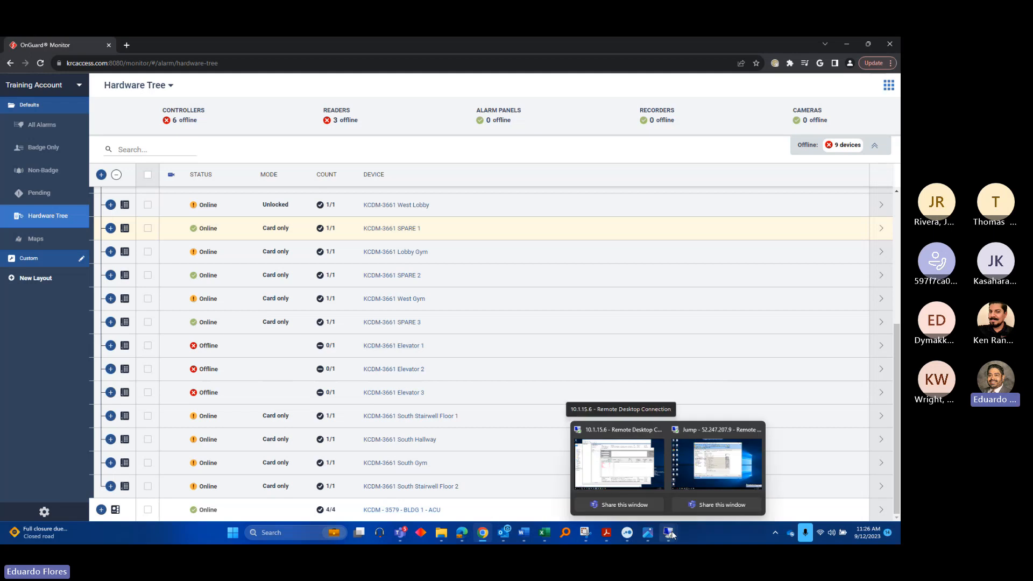
{"action": "left_click", "coordinate": [705, 478]}
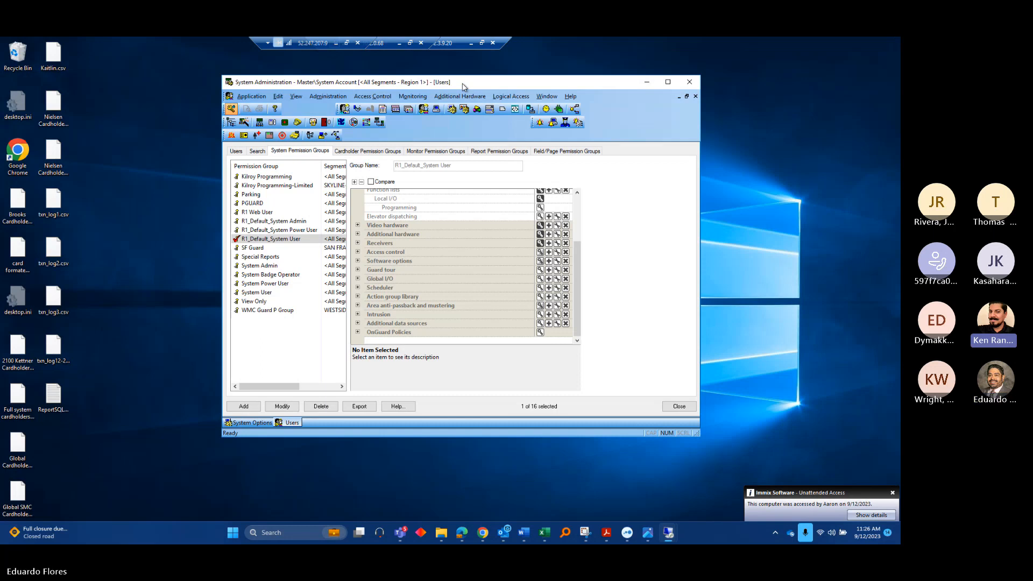
{"action": "double_click", "coordinate": [463, 85]}
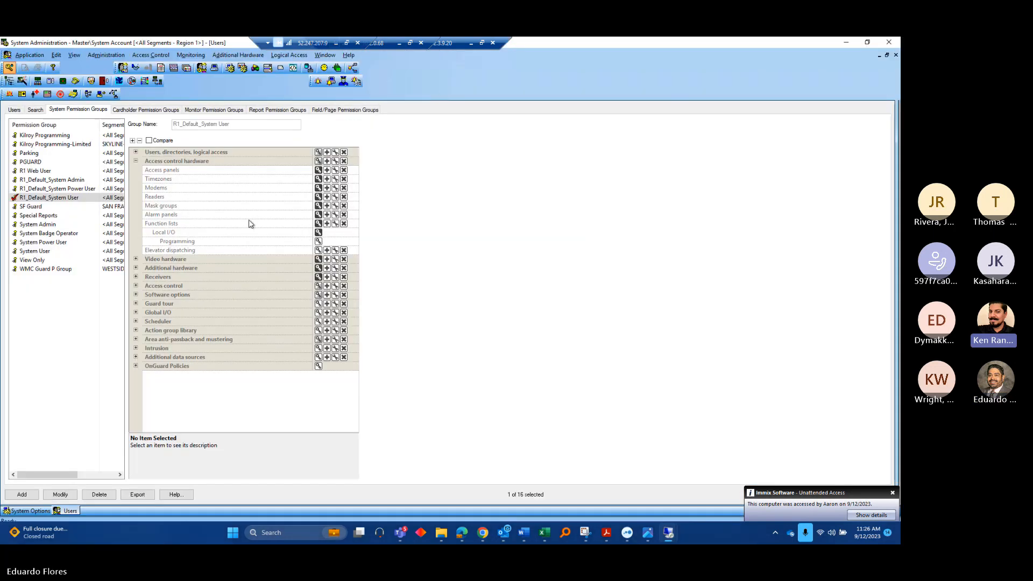
{"action": "left_click", "coordinate": [848, 43]}
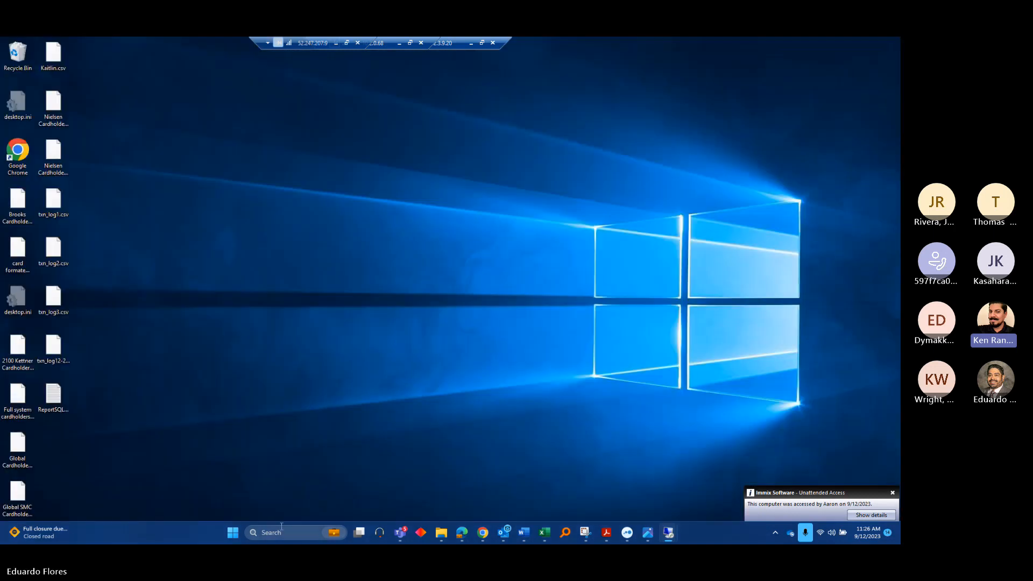
Launch Alarm Monitoring, confirm the database, and log on with the user name and password
{"action": "key", "text": "super"}
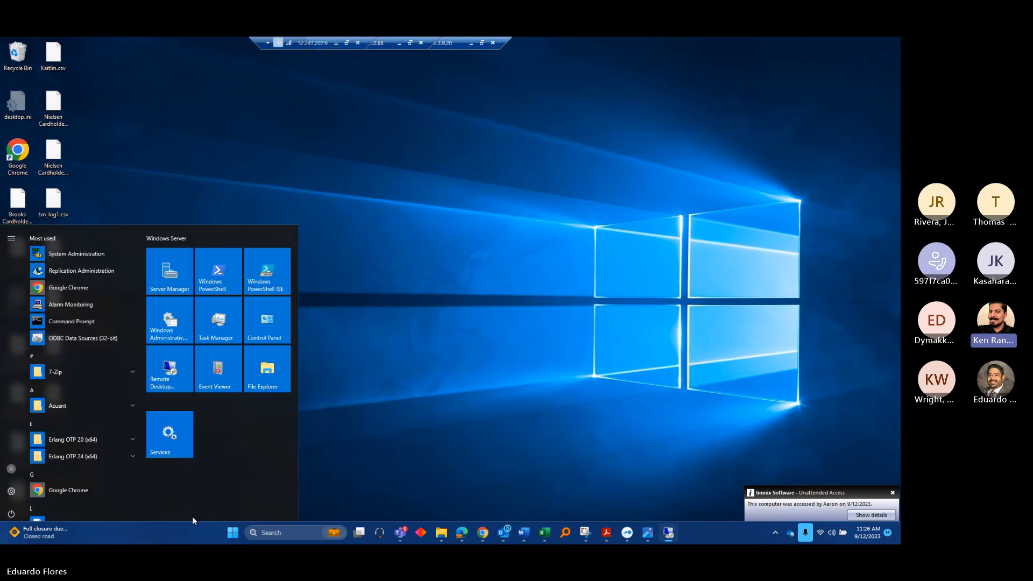
{"action": "left_click", "coordinate": [66, 305]}
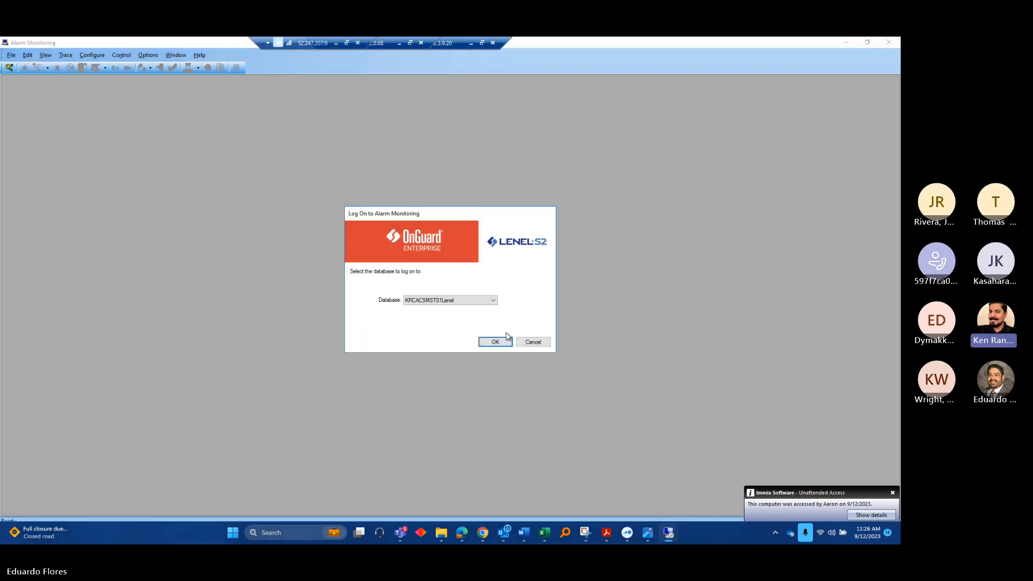
{"action": "left_click", "coordinate": [500, 345]}
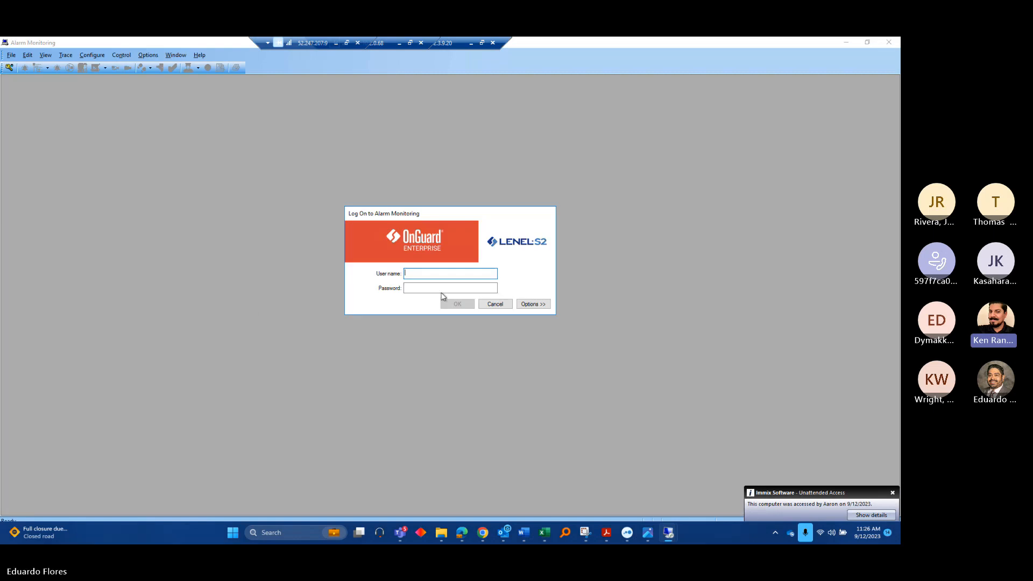
{"action": "type", "text": "olliviercorp"}
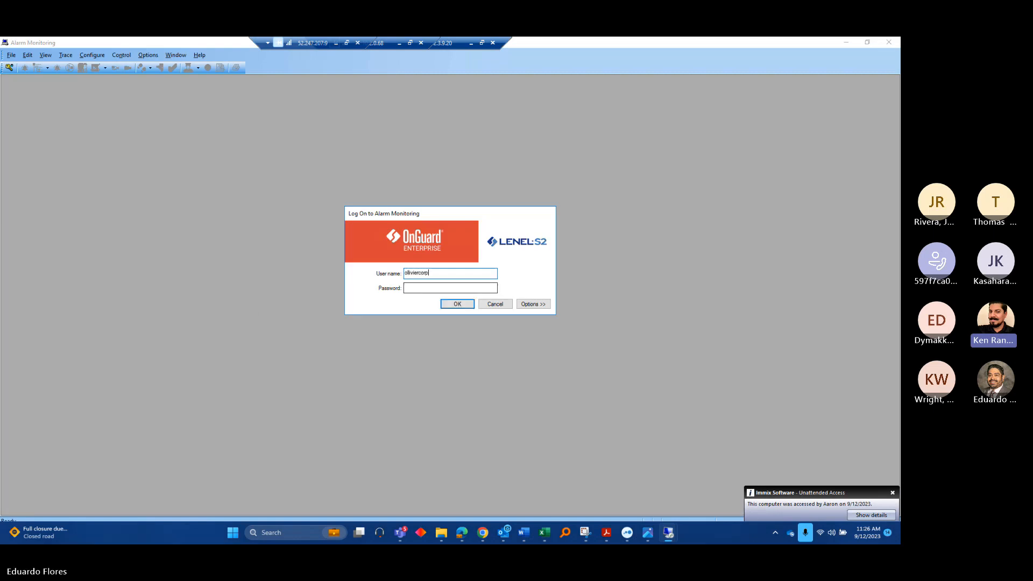
{"action": "key", "text": "Tab"}
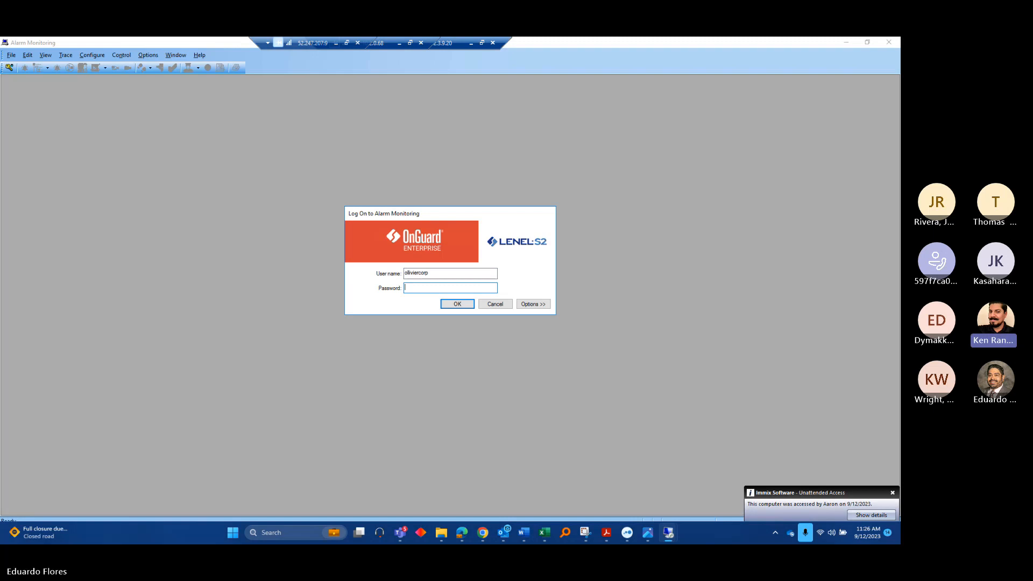
{"action": "type", "text": "•••••••"}
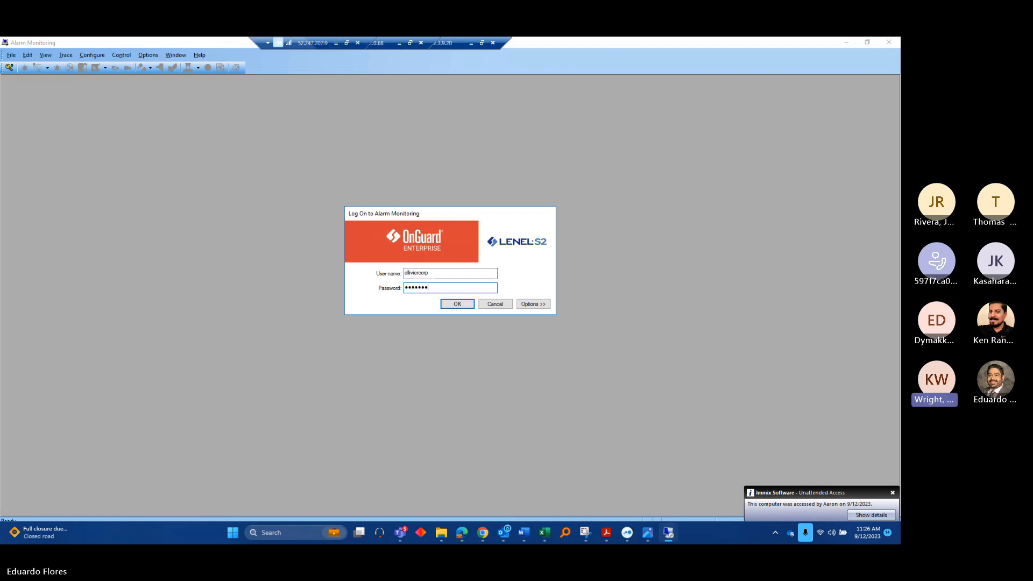
{"action": "type", "text": "•"}
{"action": "key", "text": "Return"}
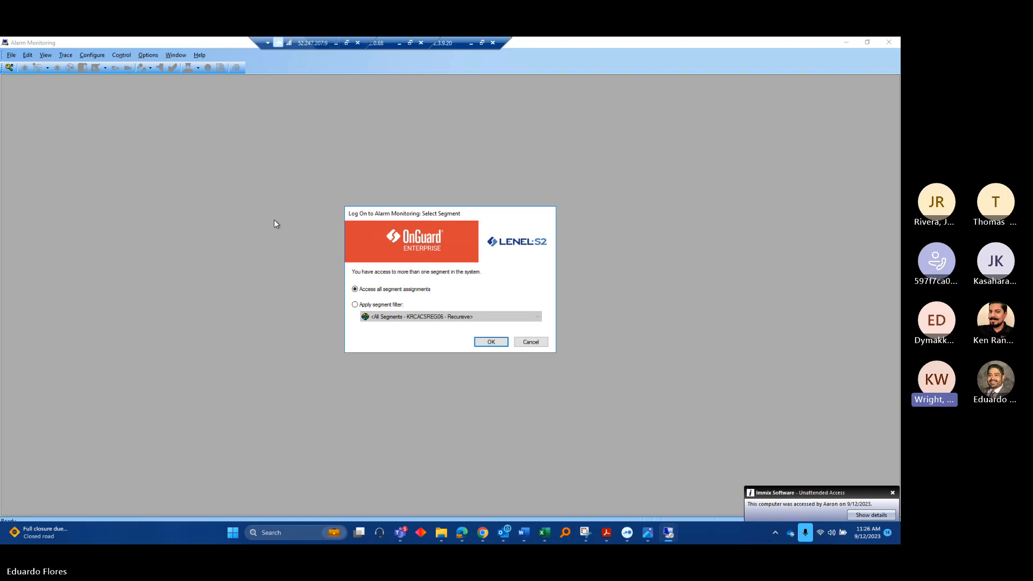
Choose Apply segment filter, then launch System Administration from the Start menu
{"action": "left_click", "coordinate": [378, 306]}
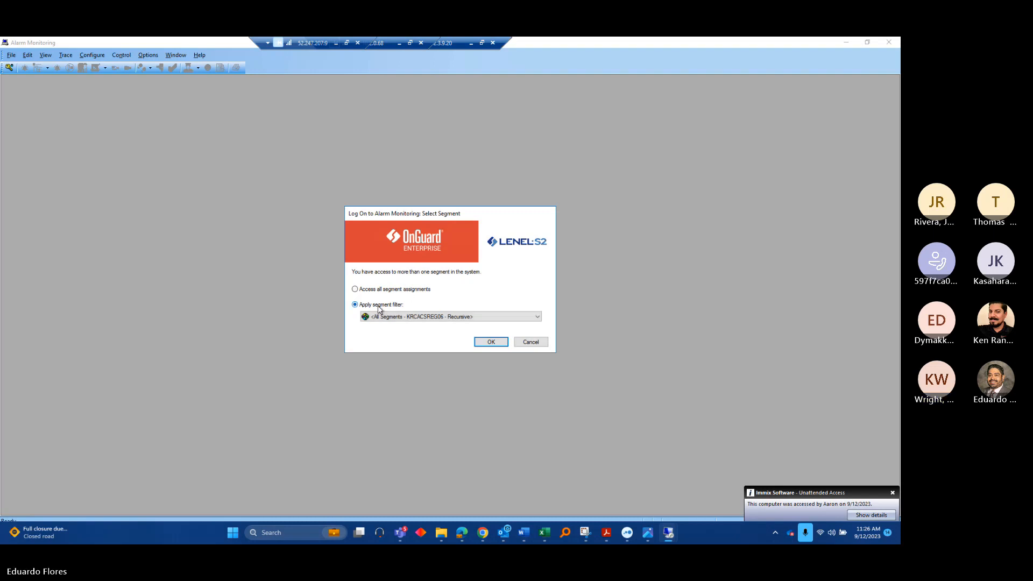
{"action": "left_click", "coordinate": [489, 343]}
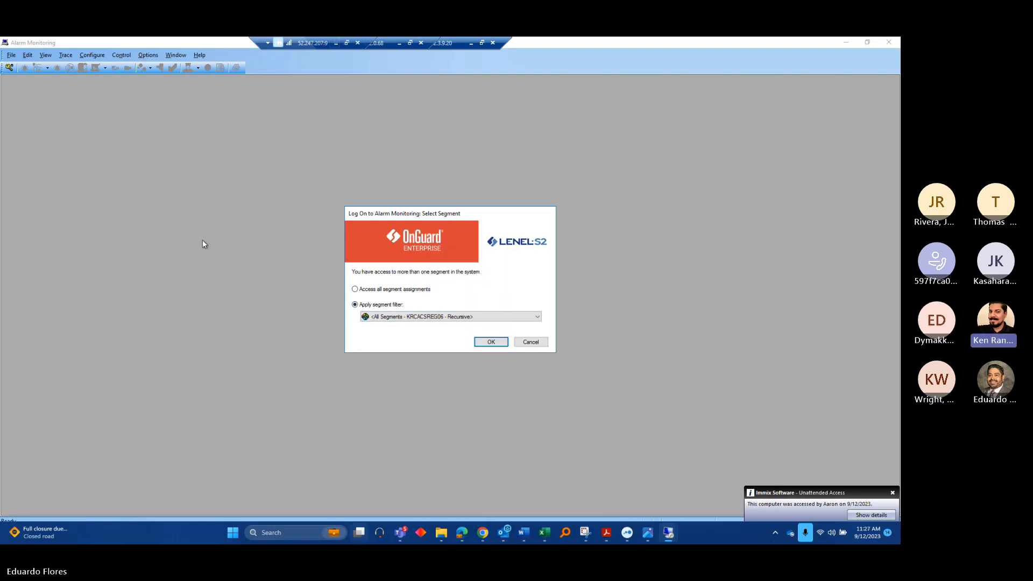
{"action": "key", "text": "super"}
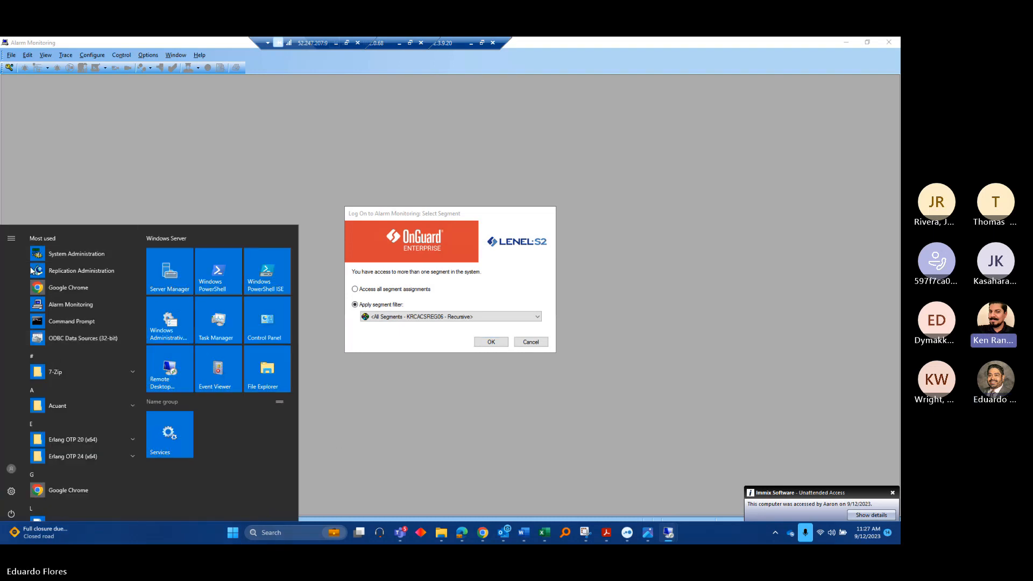
{"action": "left_click", "coordinate": [62, 251]}
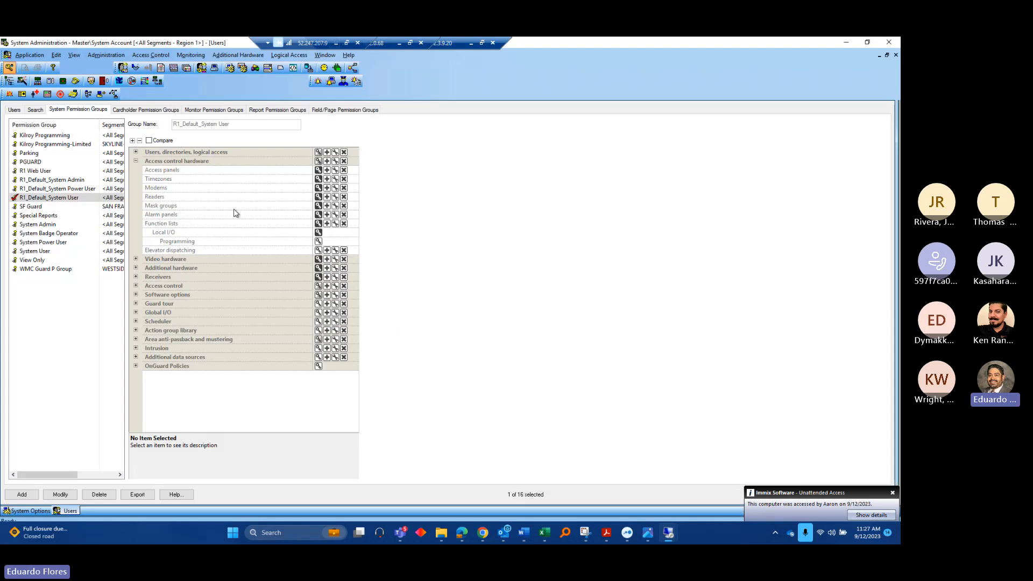
Open the Cardholders window, showing an empty cardholder form with 0 of 0 records
{"action": "left_click", "coordinate": [123, 67]}
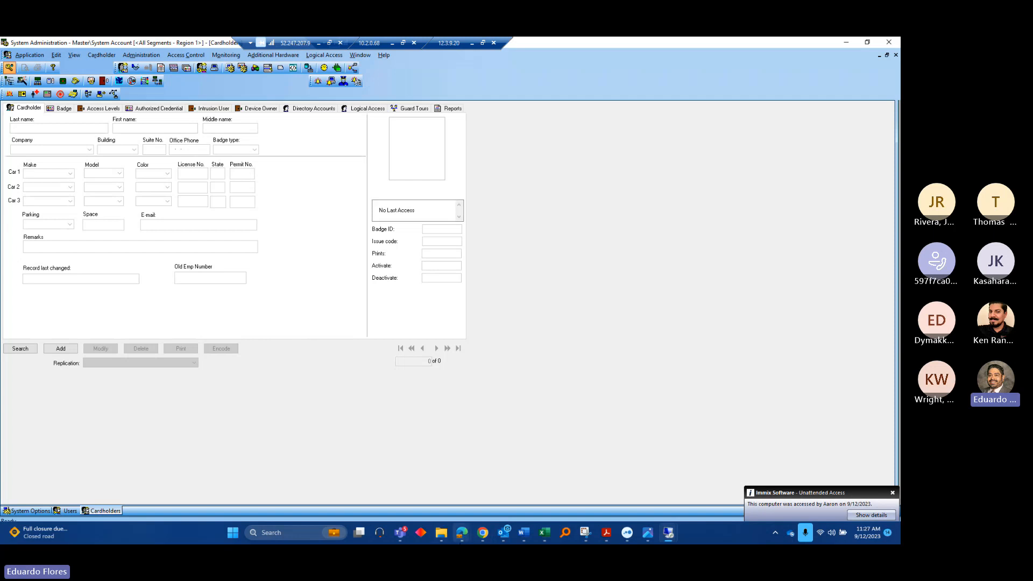
Minimize the OnGuard Monitor browser and restore down System Administration to reveal Alarm Monitoring
{"action": "mouse_move", "coordinate": [468, 542]}
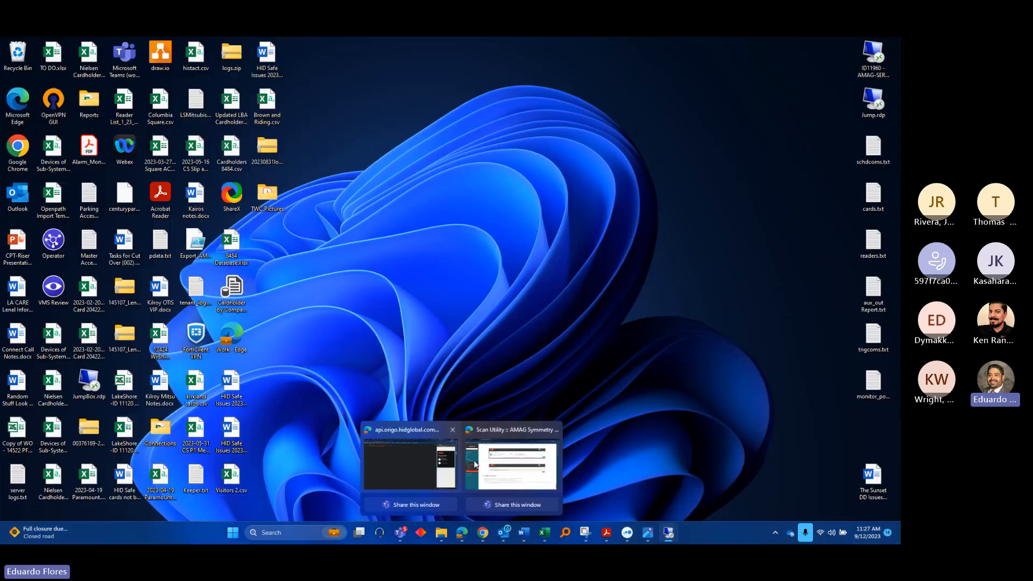
{"action": "mouse_move", "coordinate": [490, 464]}
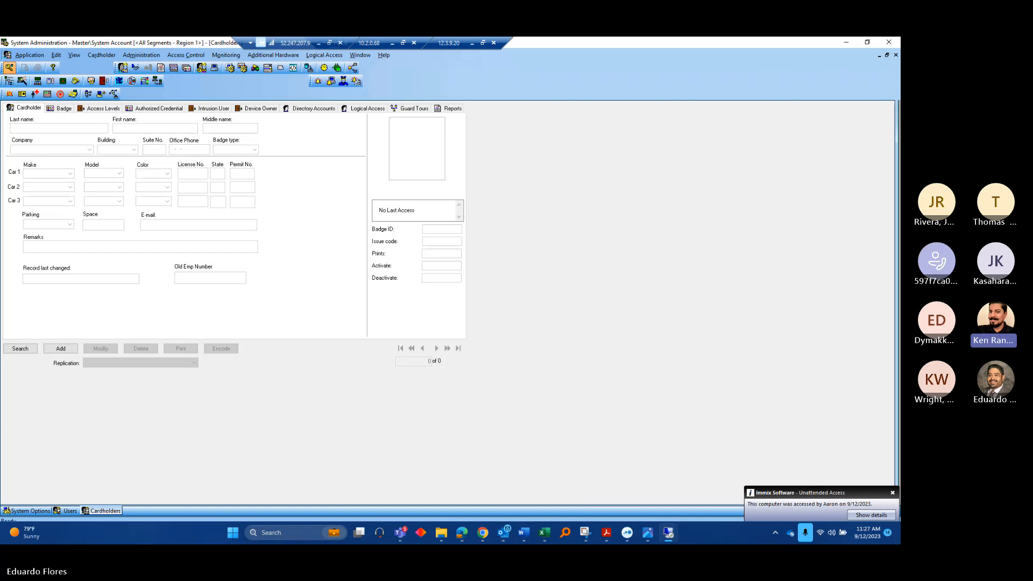
{"action": "key", "text": "super+d"}
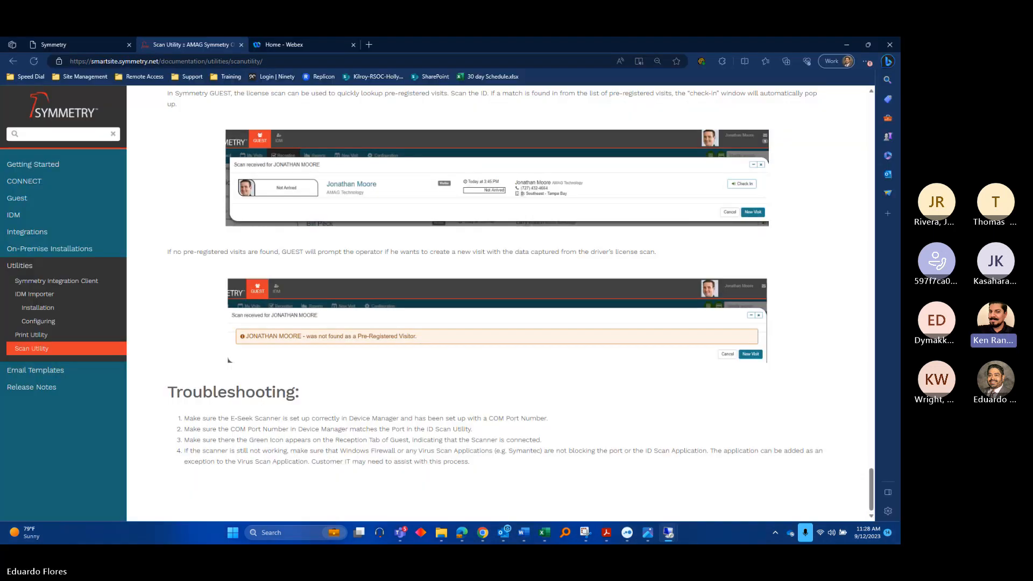
{"action": "key", "text": "super+d"}
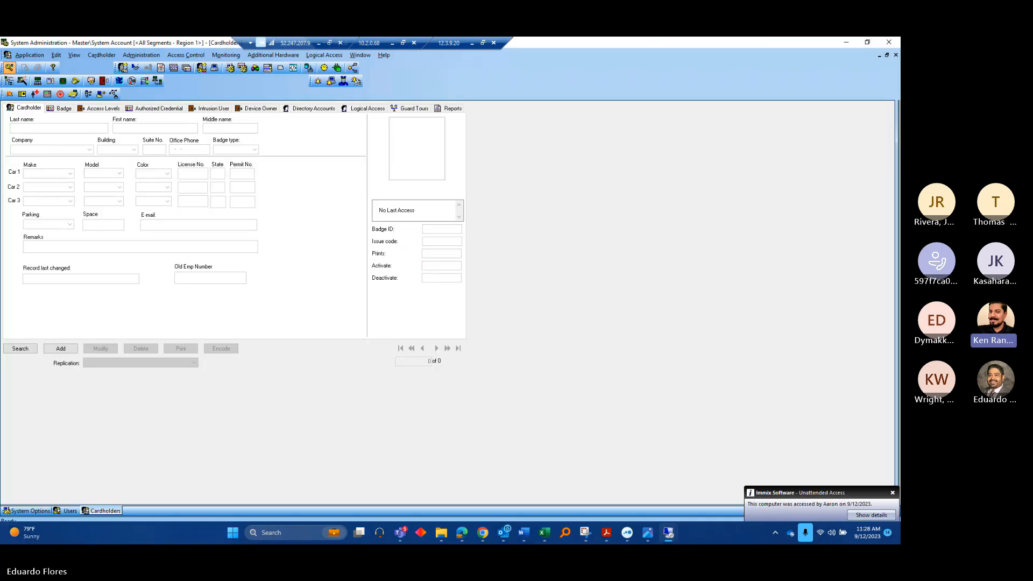
{"action": "key", "text": "alt+Tab"}
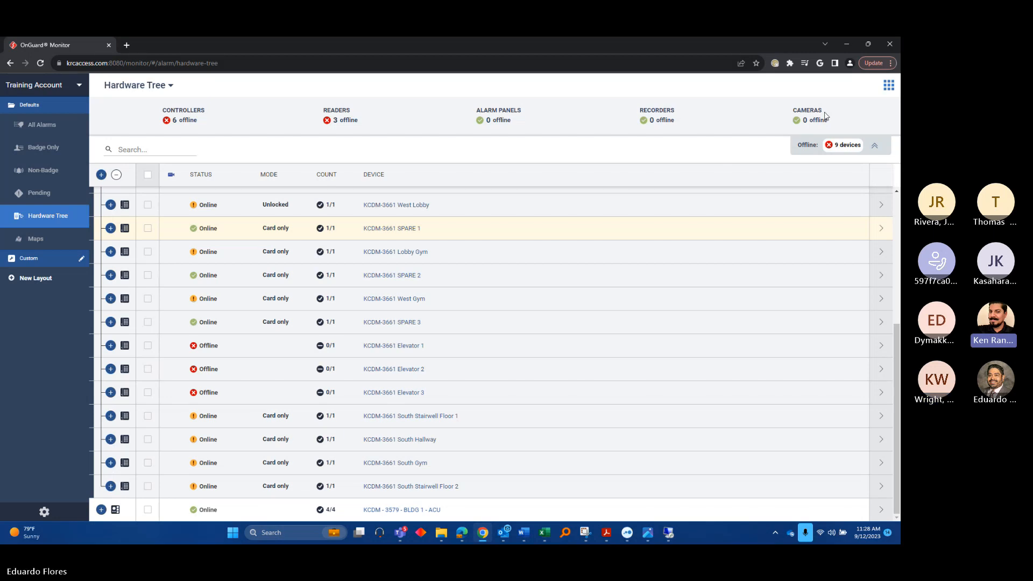
{"action": "left_click", "coordinate": [847, 46]}
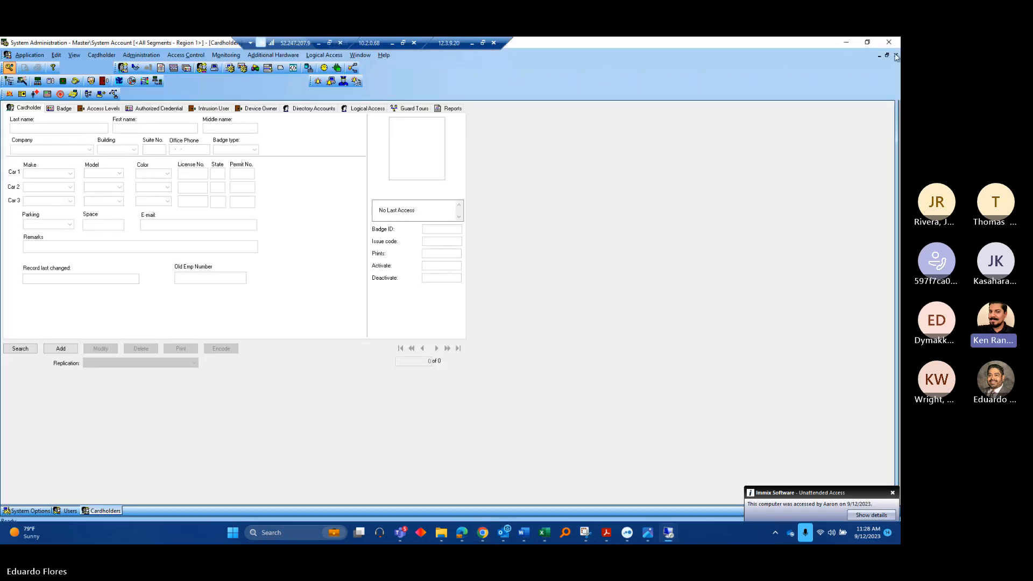
{"action": "left_click", "coordinate": [867, 42]}
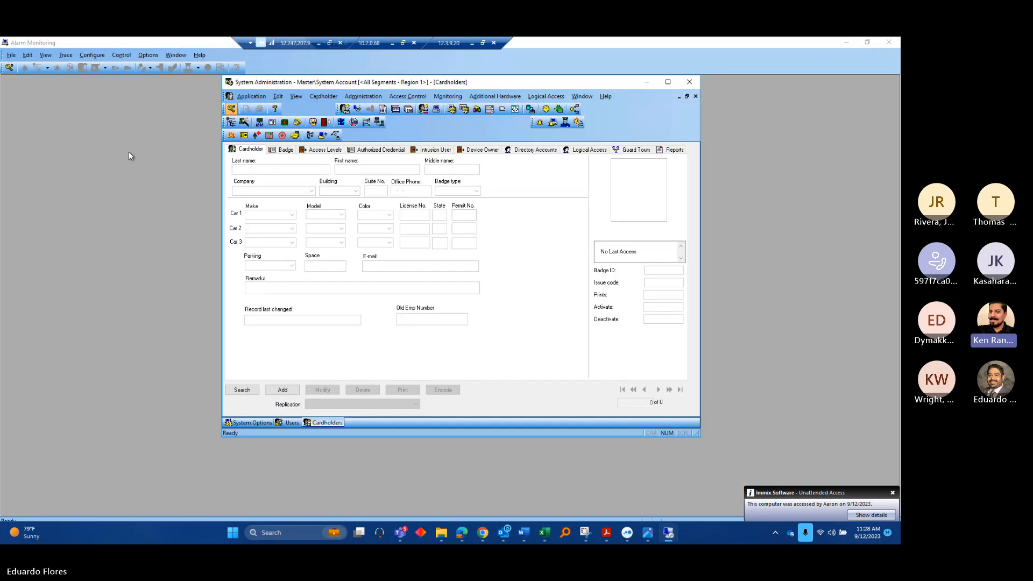
Select SAN DIEGO Segment as the segment filter and confirm it
{"action": "left_click", "coordinate": [866, 45]}
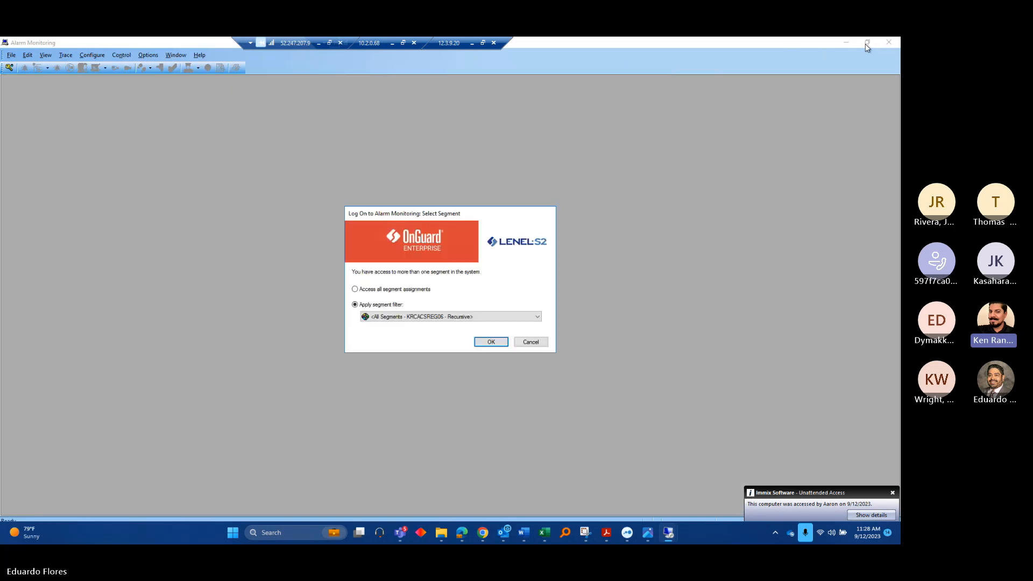
{"action": "left_click", "coordinate": [483, 318]}
{"action": "scroll", "coordinate": [457, 383], "scroll_direction": "down", "scroll_amount": 5}
{"action": "scroll", "coordinate": [446, 355], "scroll_direction": "up", "scroll_amount": 1}
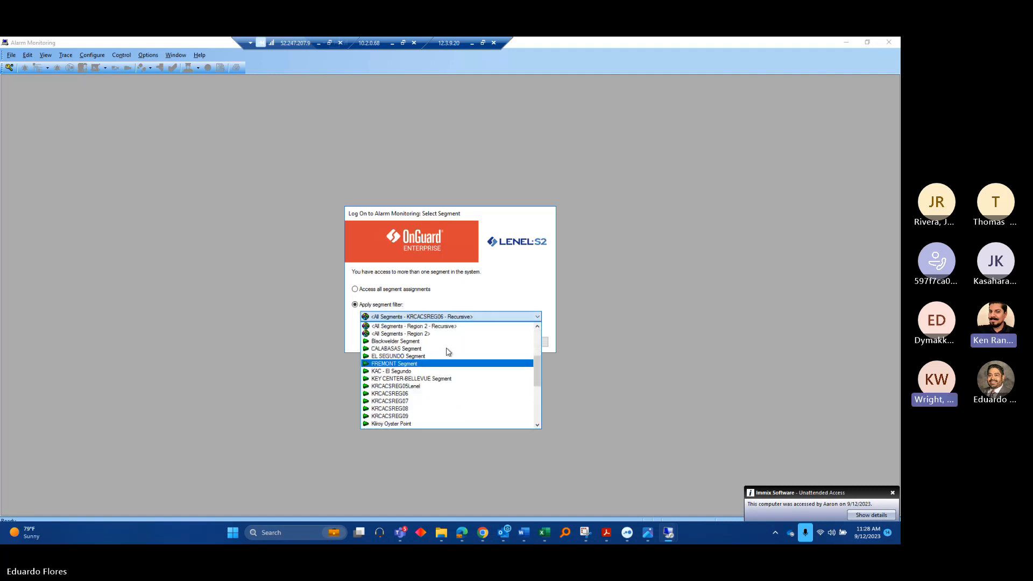
{"action": "scroll", "coordinate": [439, 348], "scroll_direction": "up", "scroll_amount": 2}
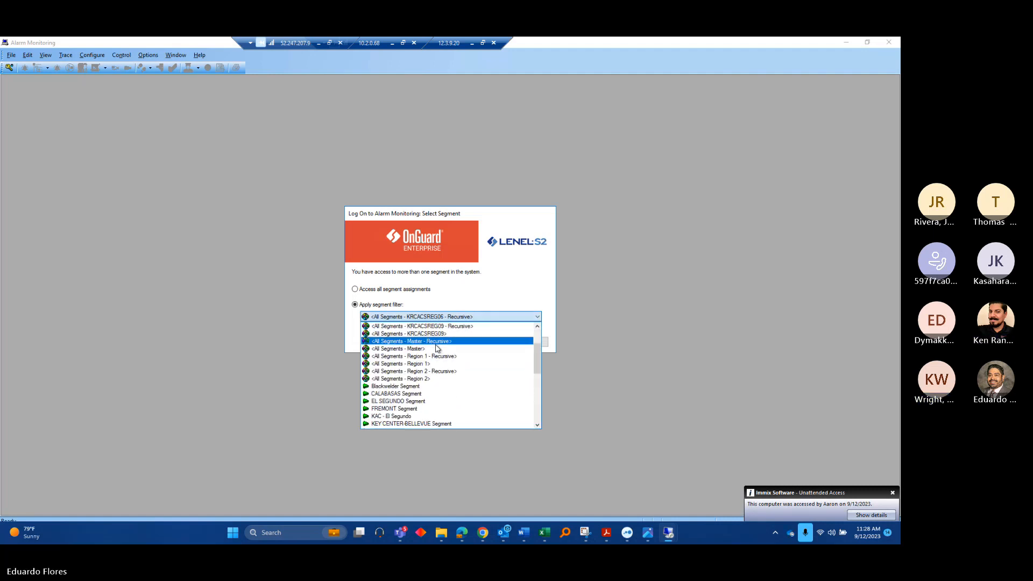
{"action": "left_click", "coordinate": [434, 364]}
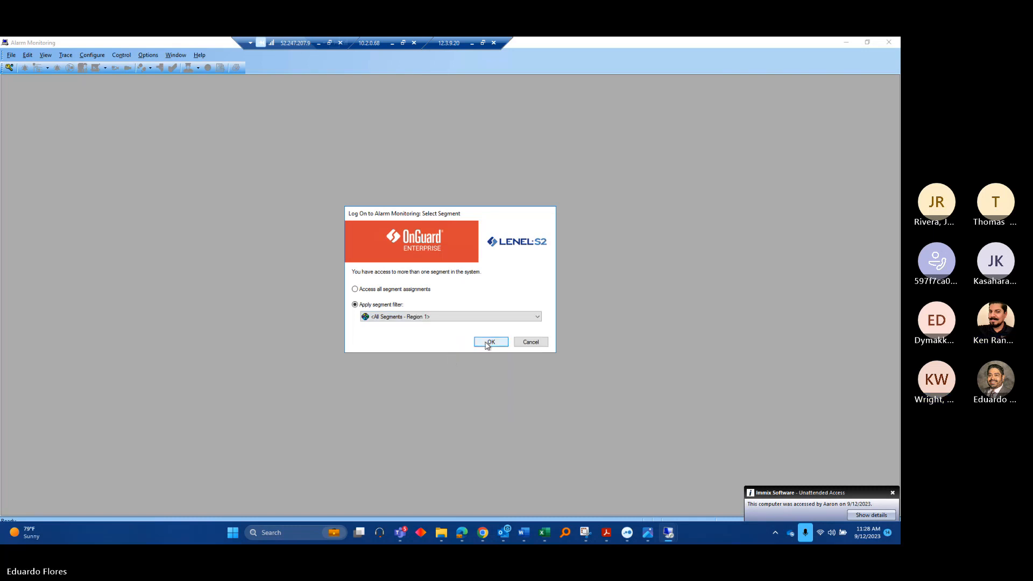
{"action": "left_click", "coordinate": [426, 317]}
{"action": "scroll", "coordinate": [436, 369], "scroll_direction": "down", "scroll_amount": 5}
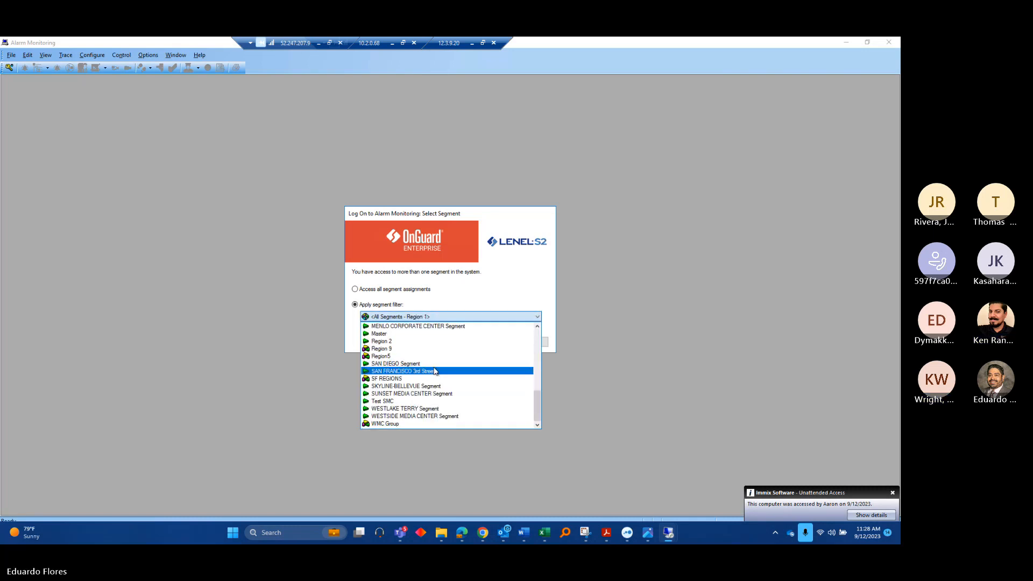
{"action": "left_click", "coordinate": [439, 364]}
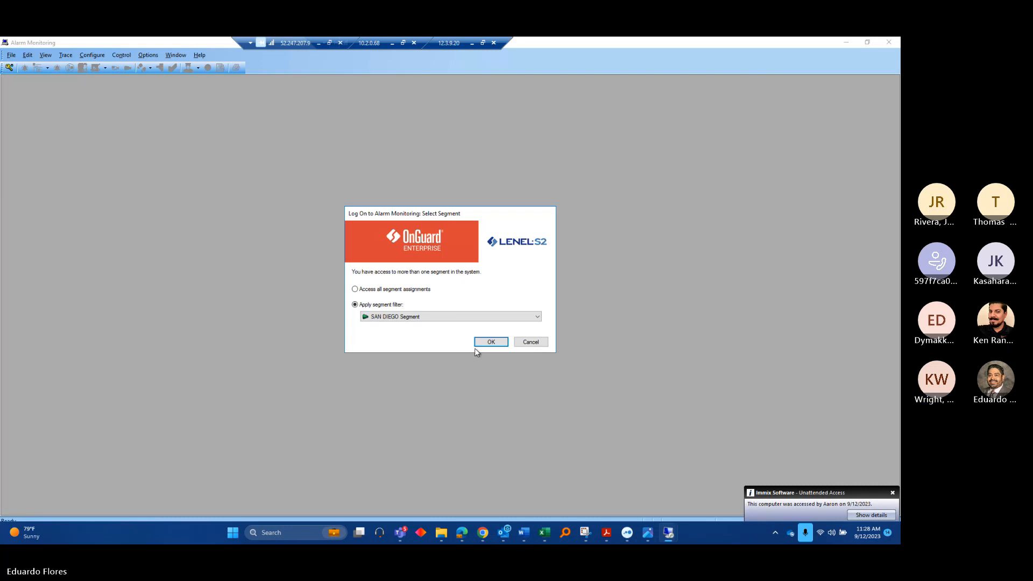
{"action": "left_click", "coordinate": [489, 342]}
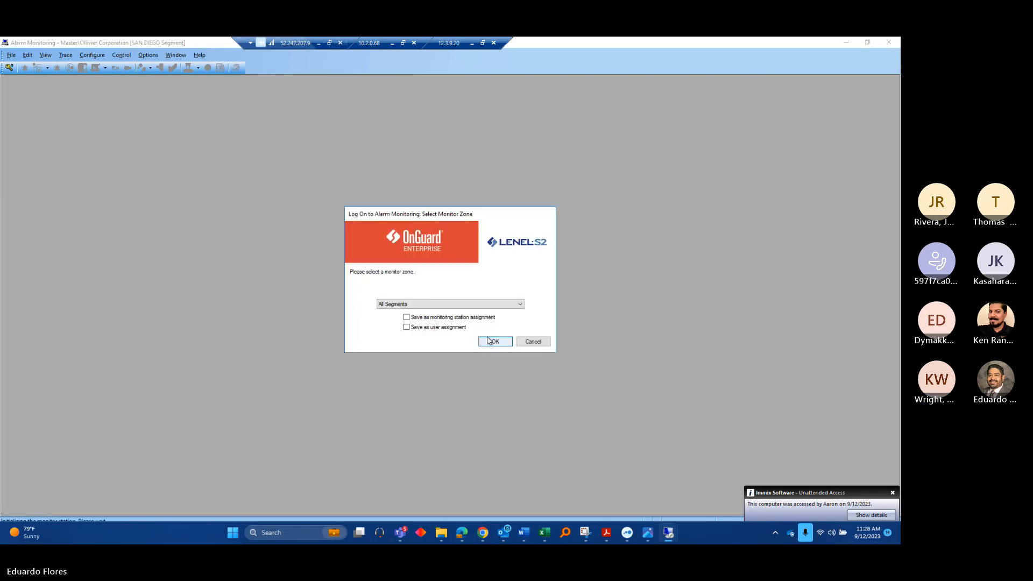
Pick the San Diego Segment monitor zone and load the alarm monitor
{"action": "left_click", "coordinate": [476, 304]}
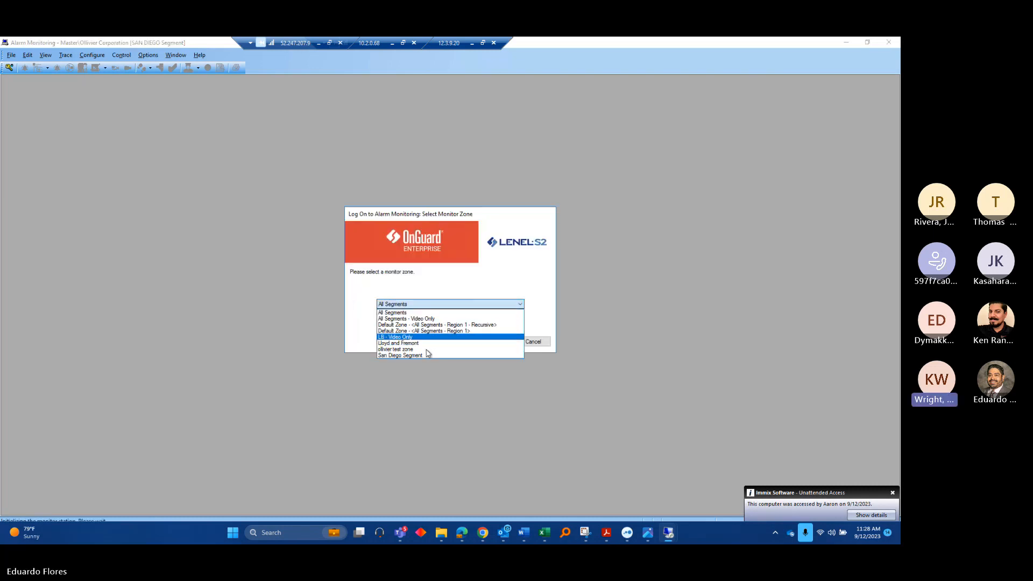
{"action": "left_click", "coordinate": [424, 354]}
{"action": "left_click", "coordinate": [494, 341]}
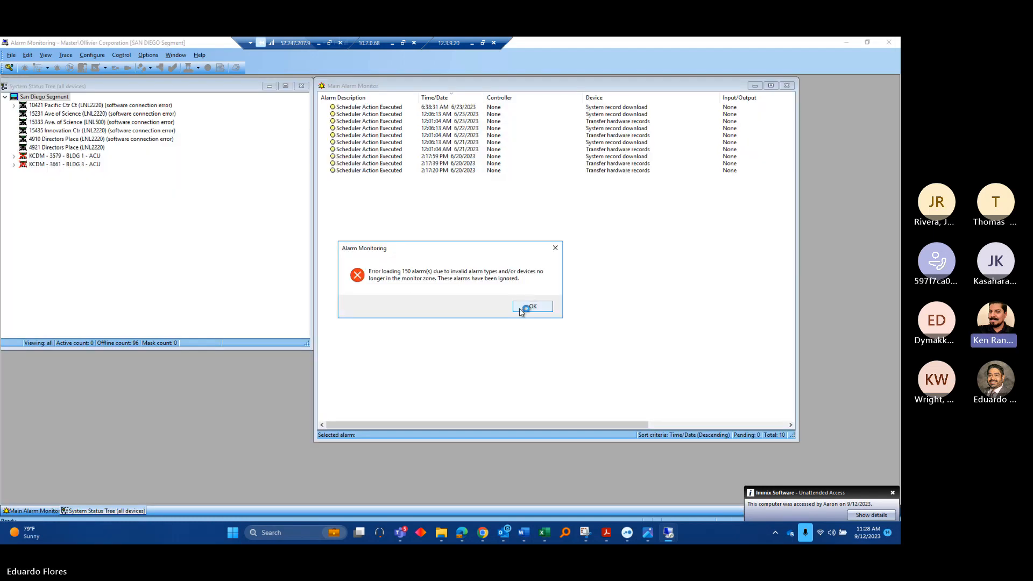
Dismiss the error message and expand the KCDM-3661 and KCDM-3579 controller branches
{"action": "left_click", "coordinate": [521, 312]}
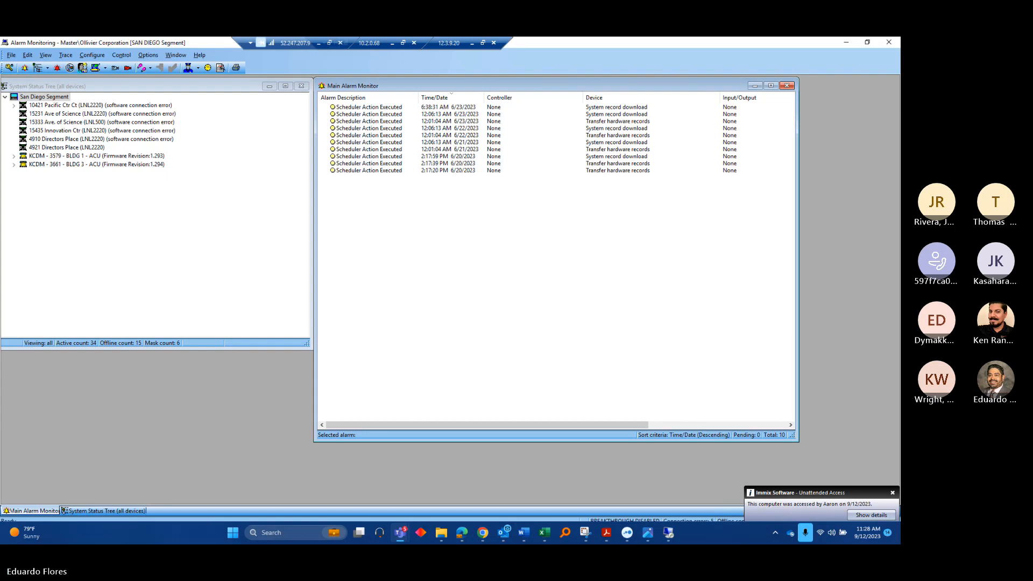
{"action": "left_click", "coordinate": [14, 165]}
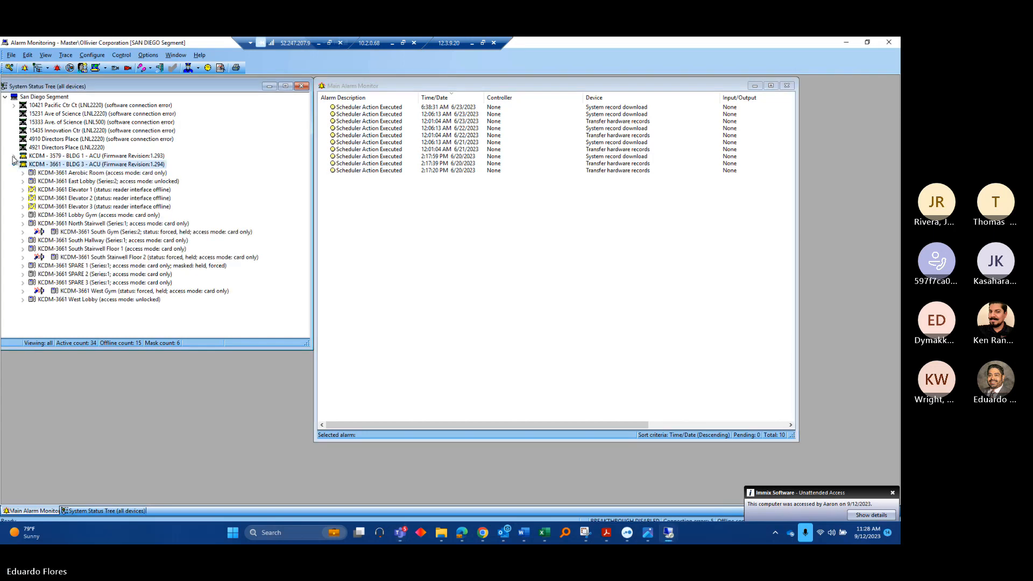
{"action": "left_click", "coordinate": [14, 156]}
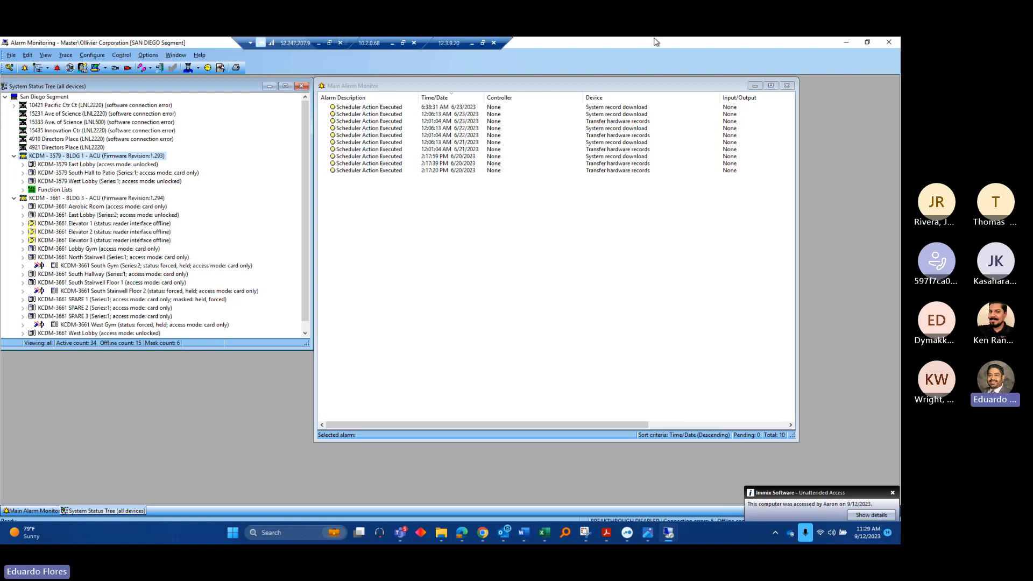
Move the Main Alarm Monitor further right and enlarge the System Status Tree window
{"action": "left_click", "coordinate": [676, 87]}
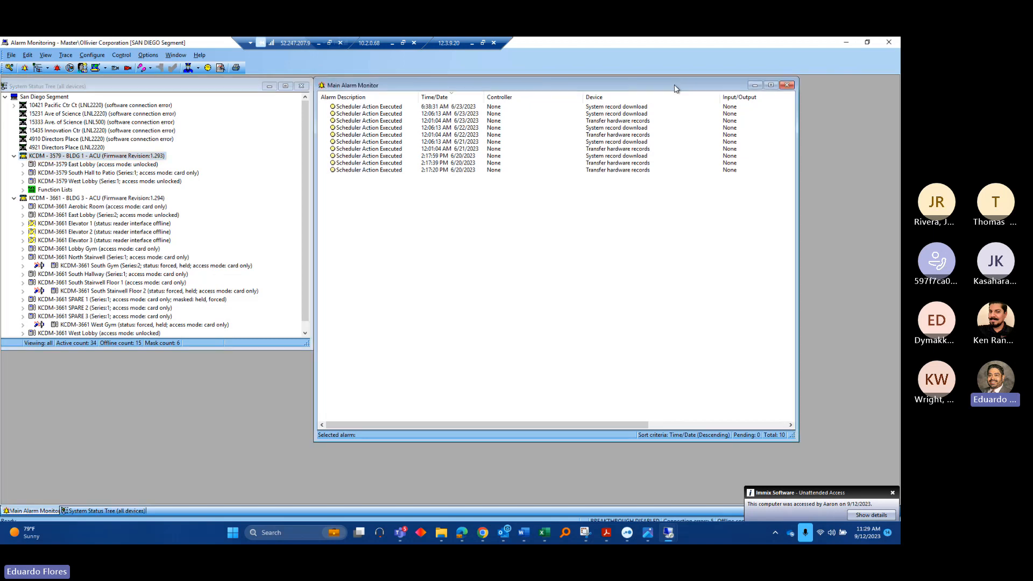
{"action": "left_click_drag", "start_coordinate": [676, 87], "coordinate": [763, 89]}
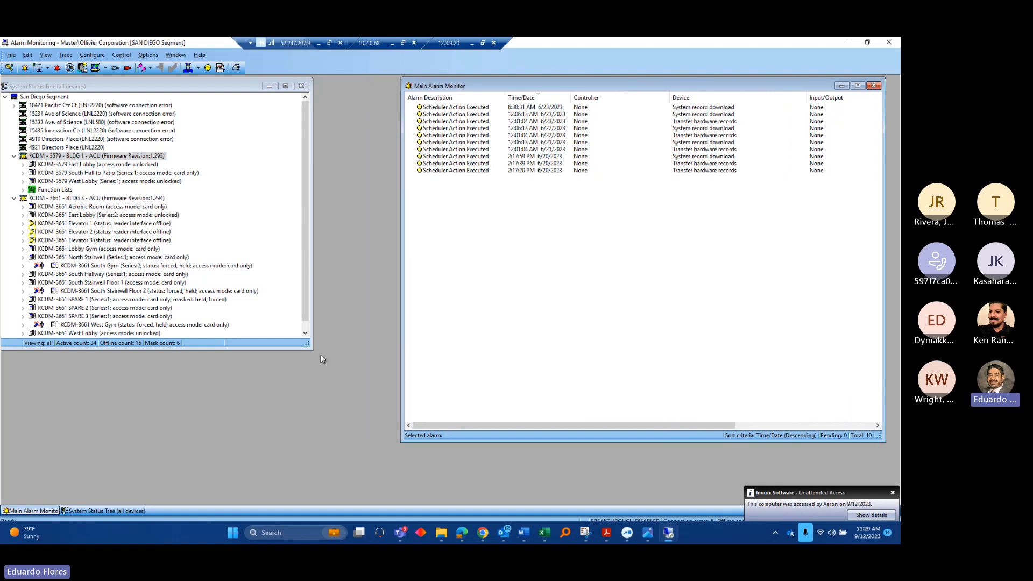
{"action": "left_click_drag", "start_coordinate": [310, 347], "coordinate": [391, 491]}
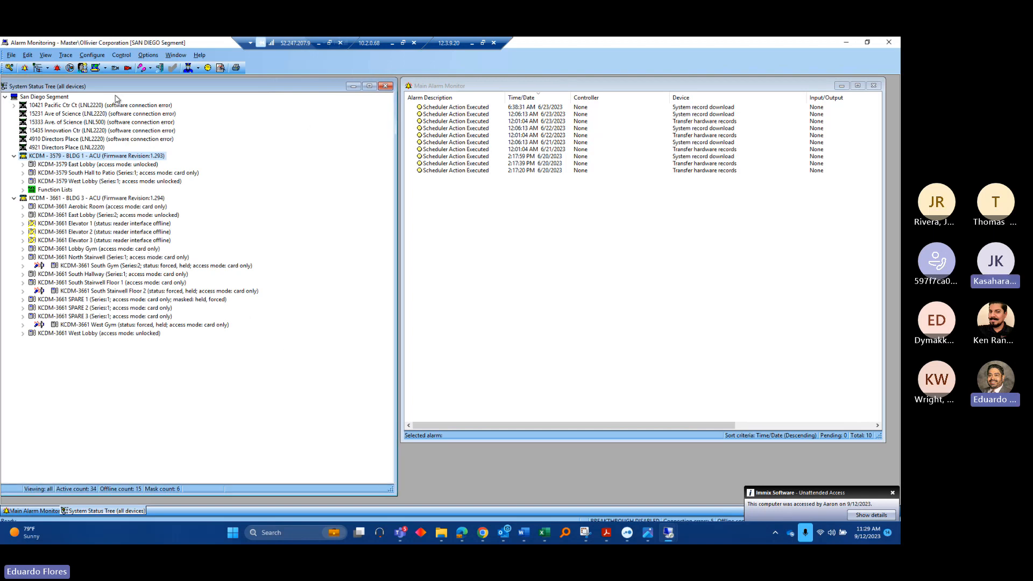
Nudge the status tree right and narrow the alarm monitor window slightly
{"action": "left_click_drag", "start_coordinate": [87, 93], "coordinate": [94, 92]}
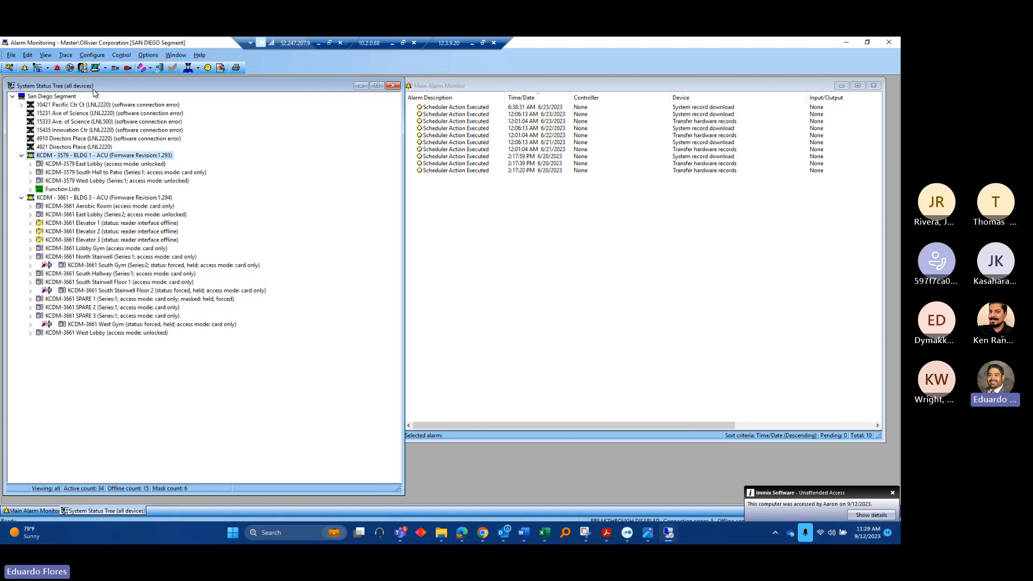
{"action": "left_click", "coordinate": [525, 233]}
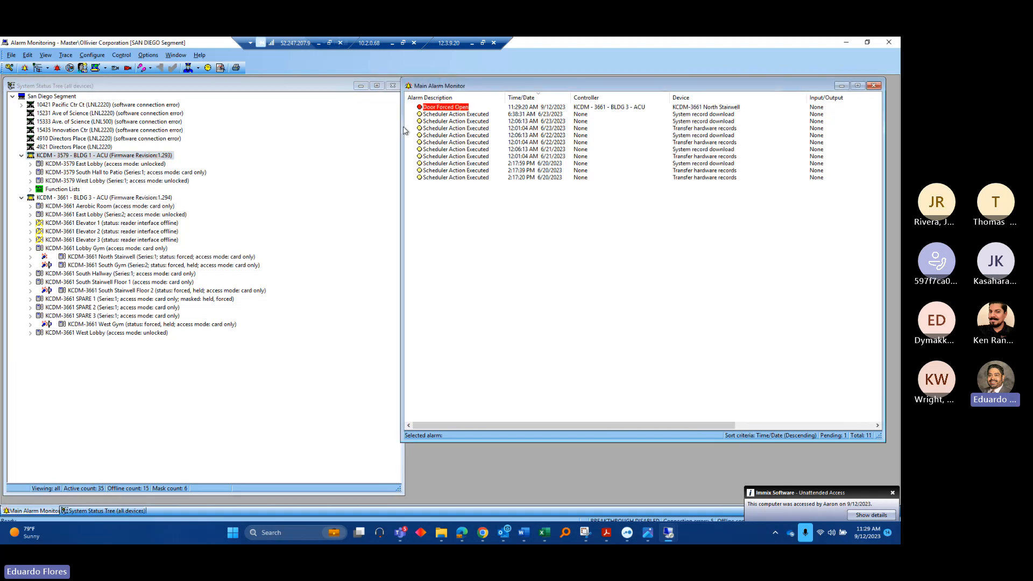
{"action": "left_click_drag", "start_coordinate": [402, 128], "coordinate": [410, 130]}
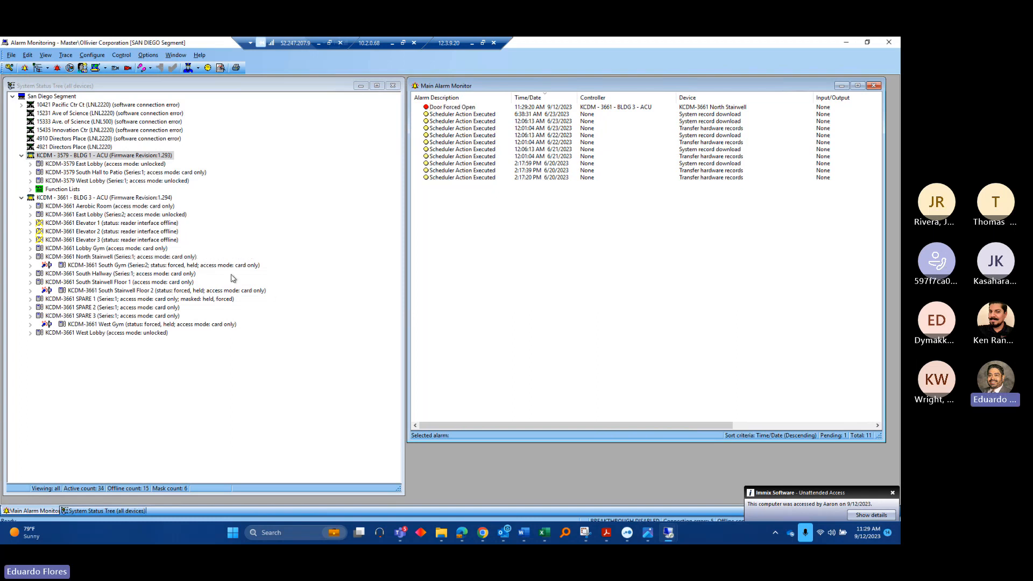
Select the KCDM-3579 East Lobby and South Hall to Patio readers, expanding South Hall to Patio's auxiliary inputs and outputs
{"action": "left_click", "coordinate": [68, 165]}
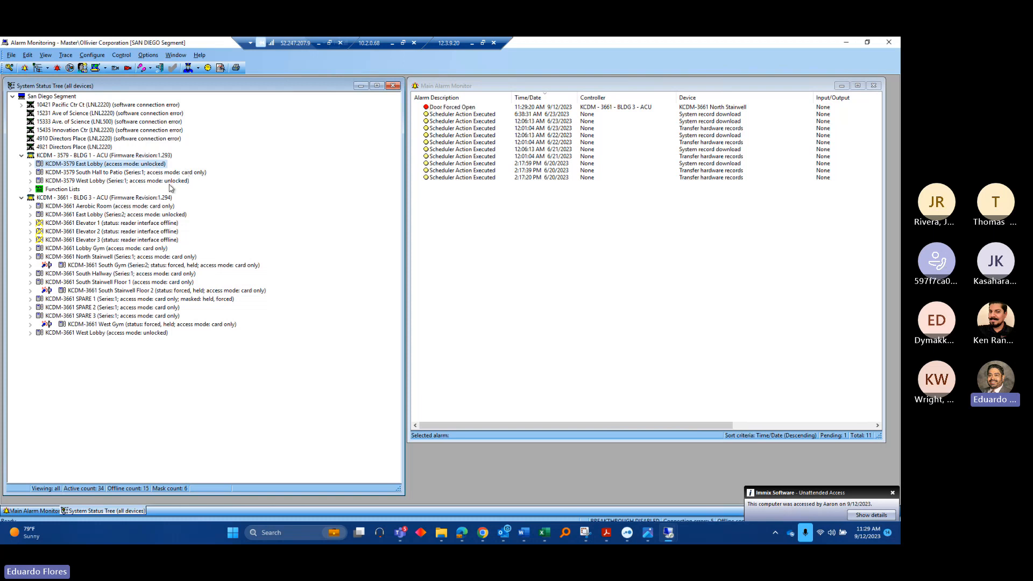
{"action": "left_click", "coordinate": [118, 173]}
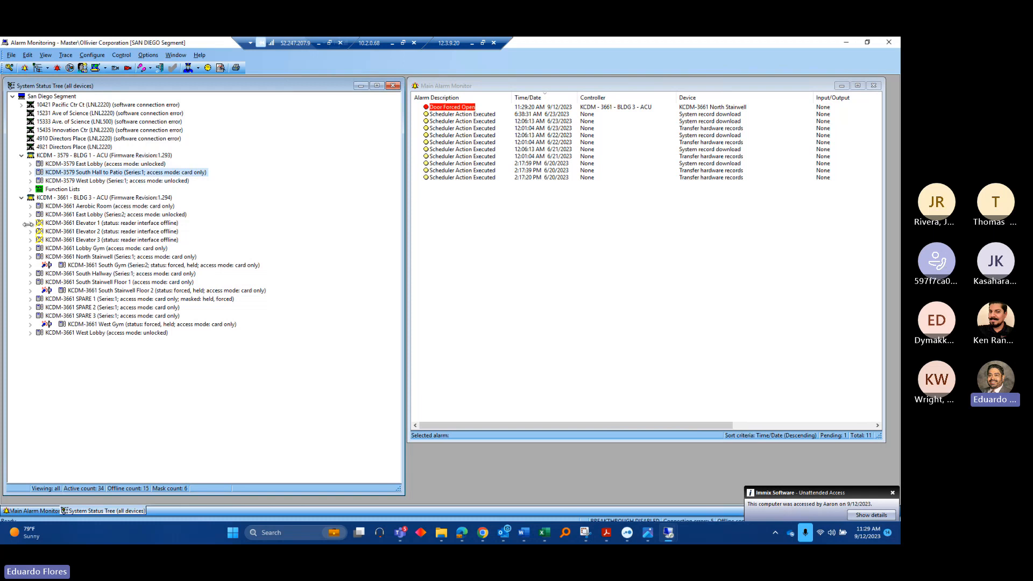
{"action": "left_click", "coordinate": [30, 172]}
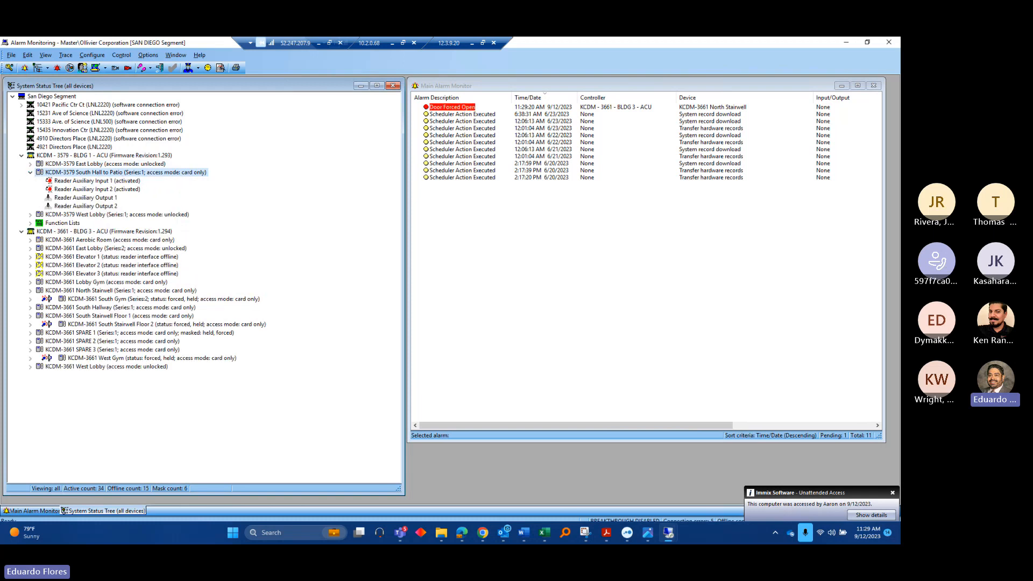
Review the reader access modes for South Hall to Patio and East Lobby without changing them
{"action": "right_click", "coordinate": [173, 173]}
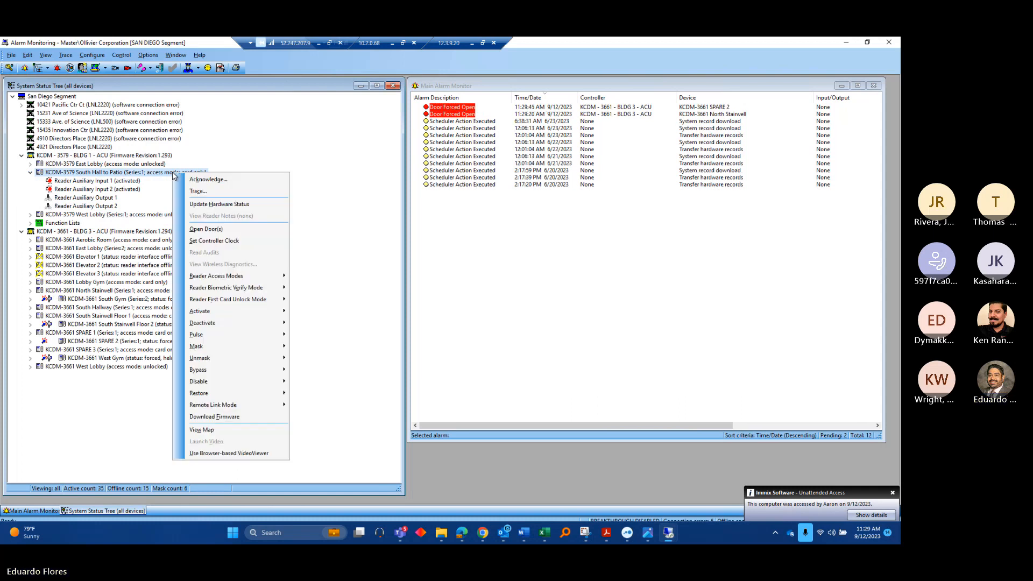
{"action": "mouse_move", "coordinate": [255, 274]}
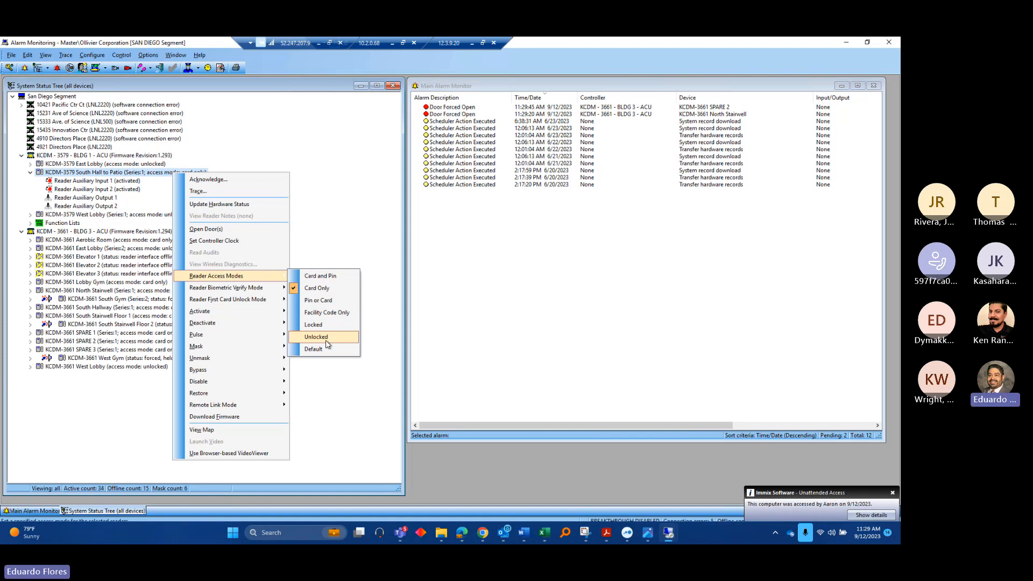
{"action": "left_click", "coordinate": [100, 196]}
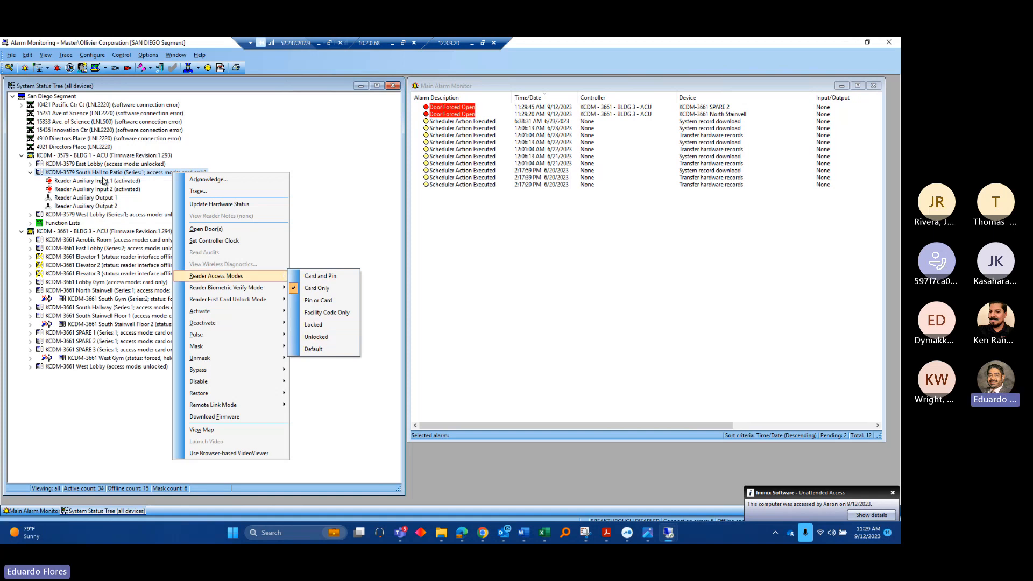
{"action": "left_click", "coordinate": [101, 164]}
{"action": "right_click", "coordinate": [102, 164]}
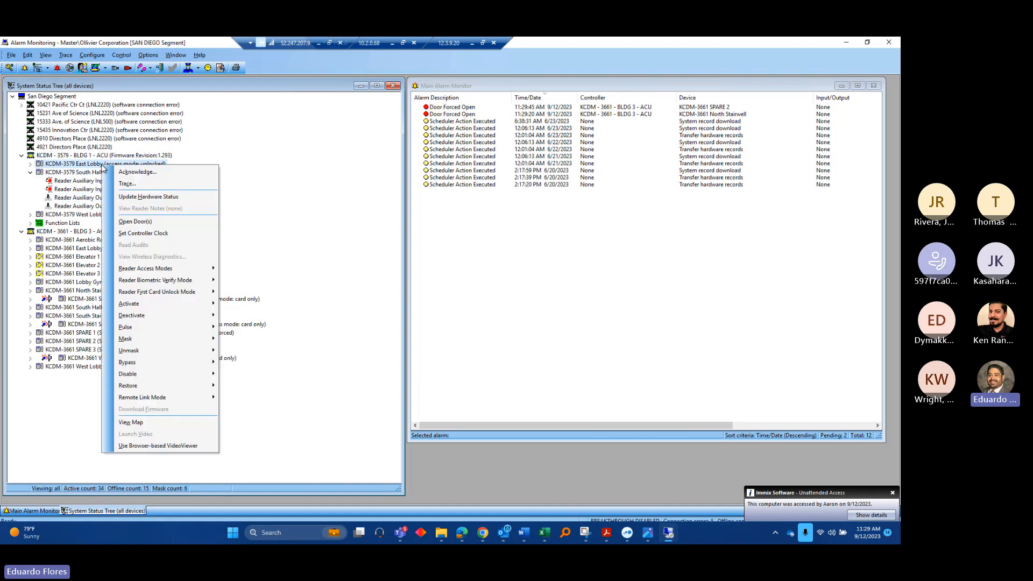
{"action": "mouse_move", "coordinate": [161, 268]}
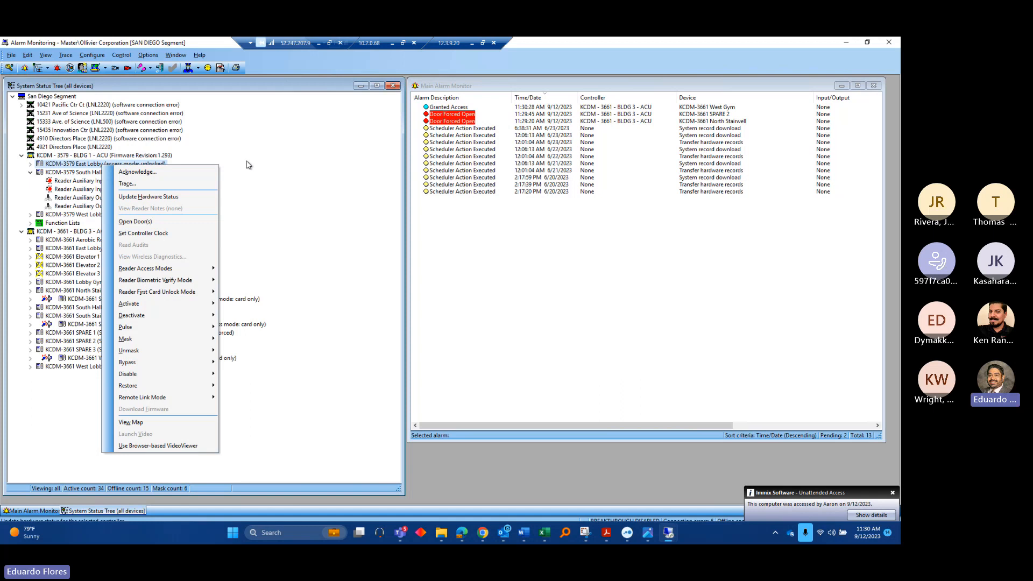
{"action": "left_click", "coordinate": [266, 157]}
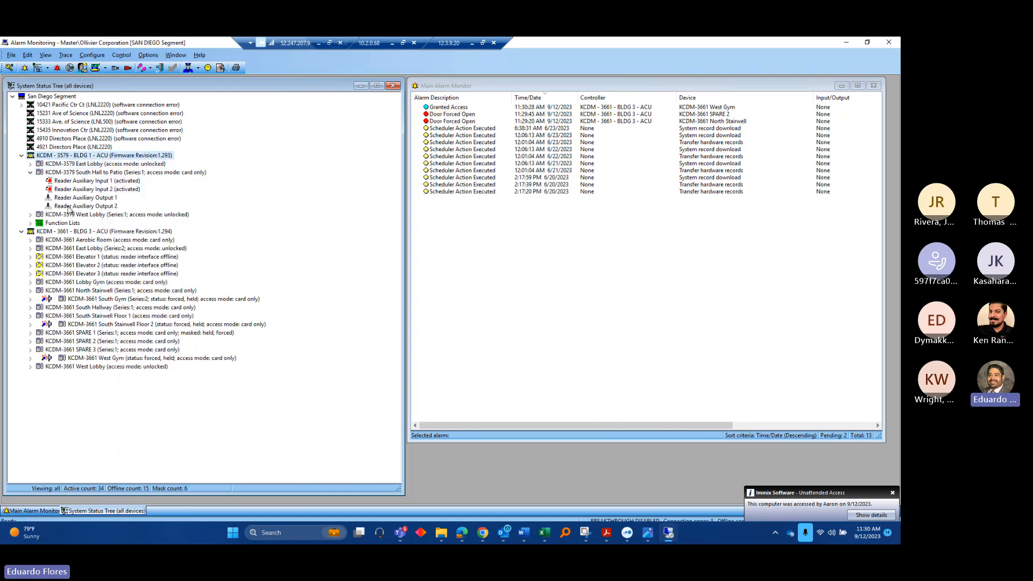
Collapse South Hall to Patio, then review the KCDM-3661 Aerobic Room access modes without changes
{"action": "left_click", "coordinate": [30, 174]}
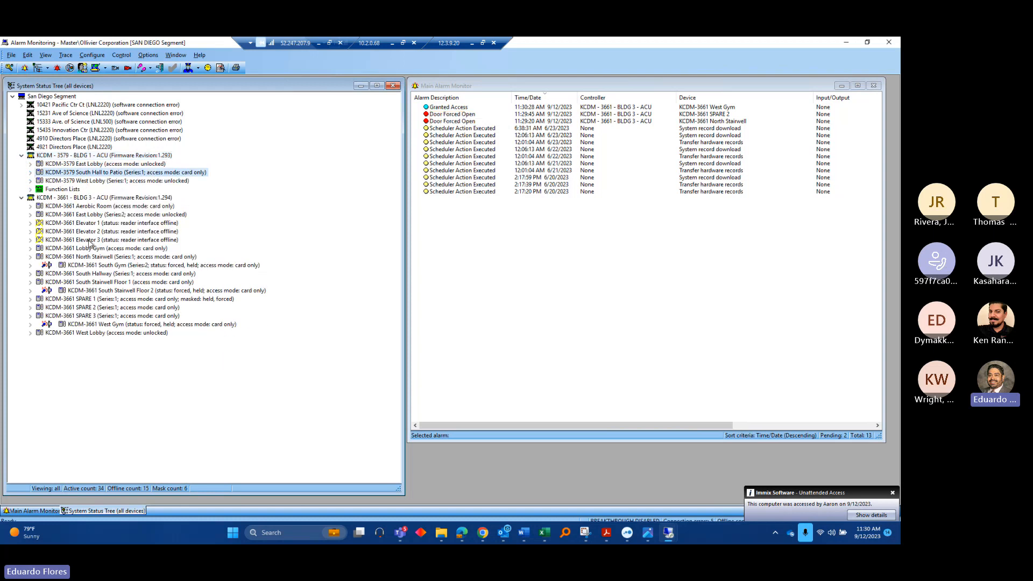
{"action": "left_click", "coordinate": [87, 207]}
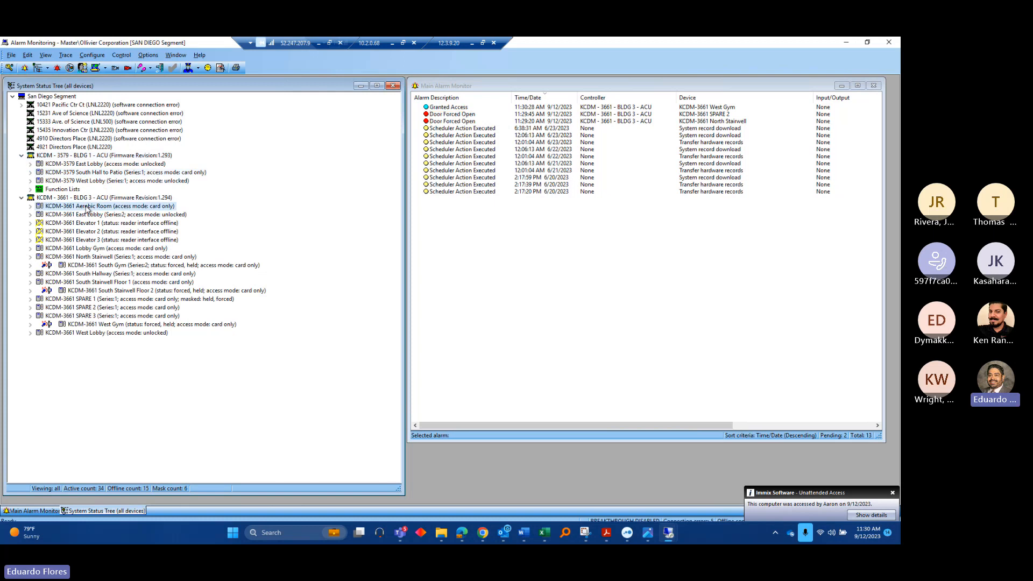
{"action": "right_click", "coordinate": [86, 208]}
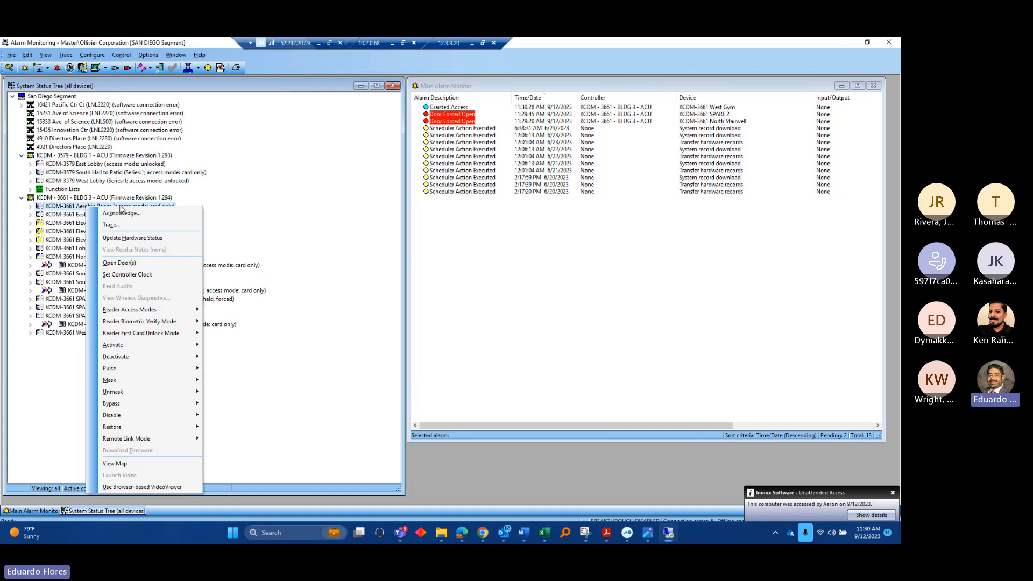
{"action": "mouse_move", "coordinate": [156, 313]}
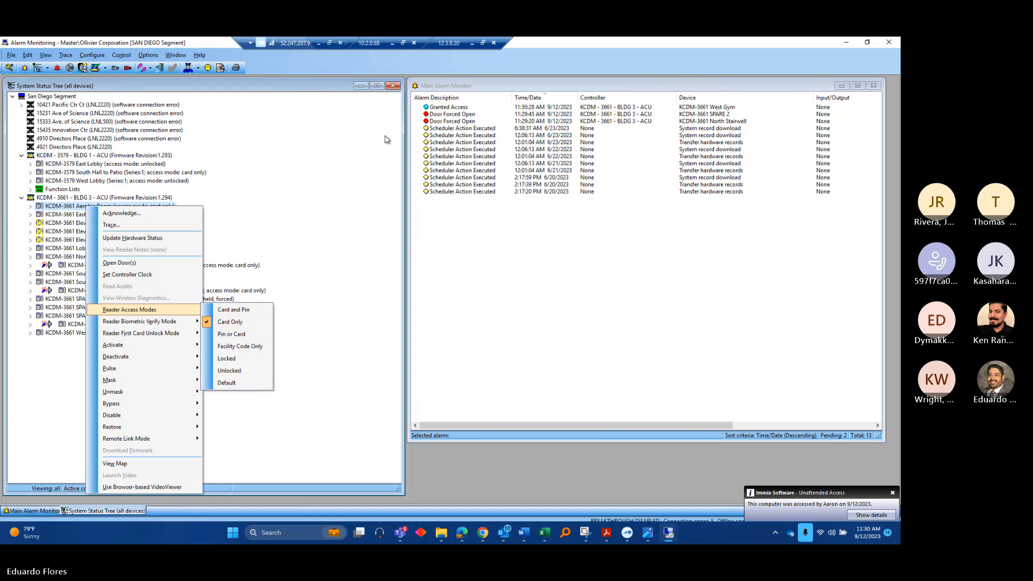
{"action": "left_click", "coordinate": [291, 94]}
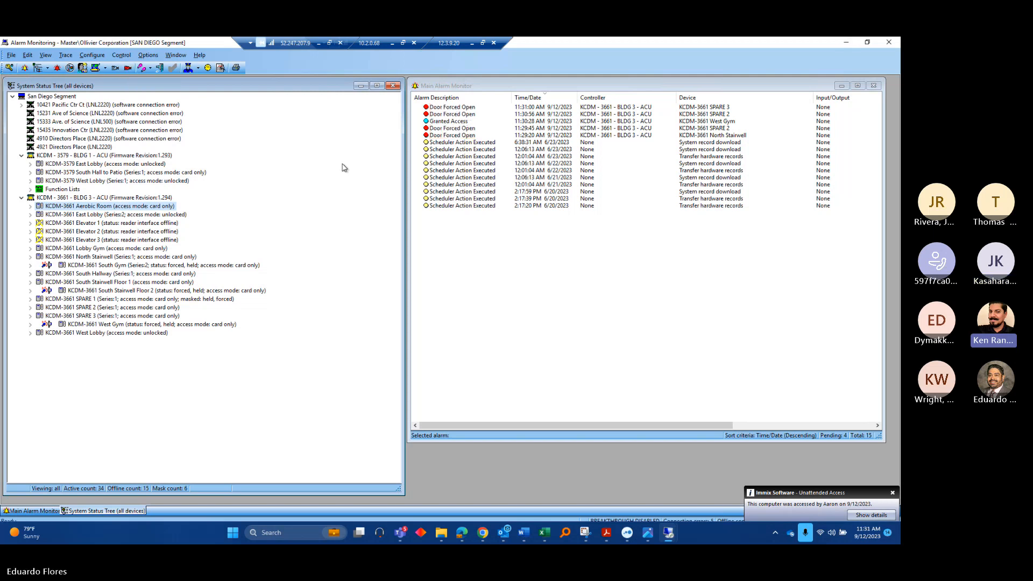
{"action": "left_click", "coordinate": [846, 47]}
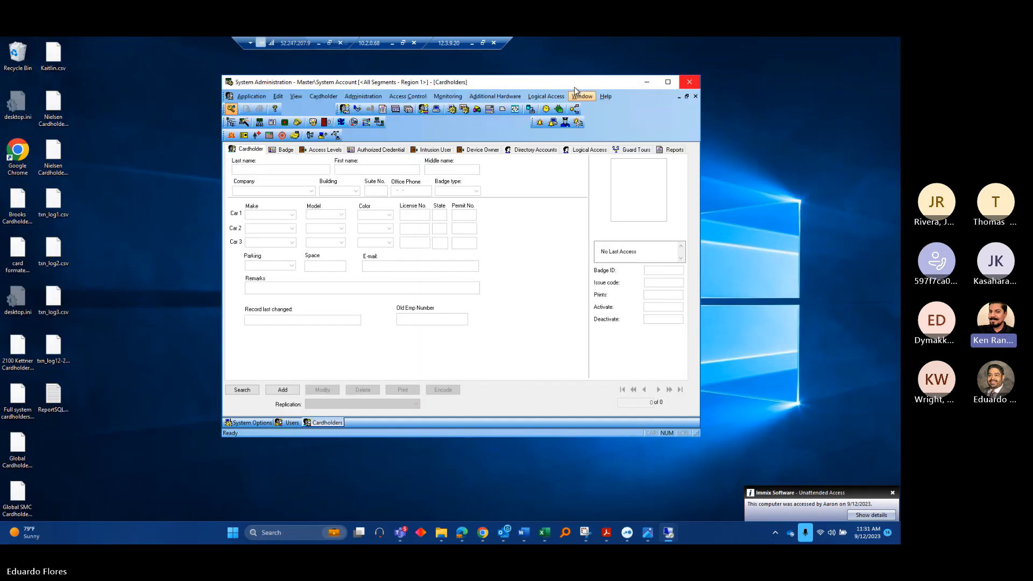
{"action": "double_click", "coordinate": [574, 86]}
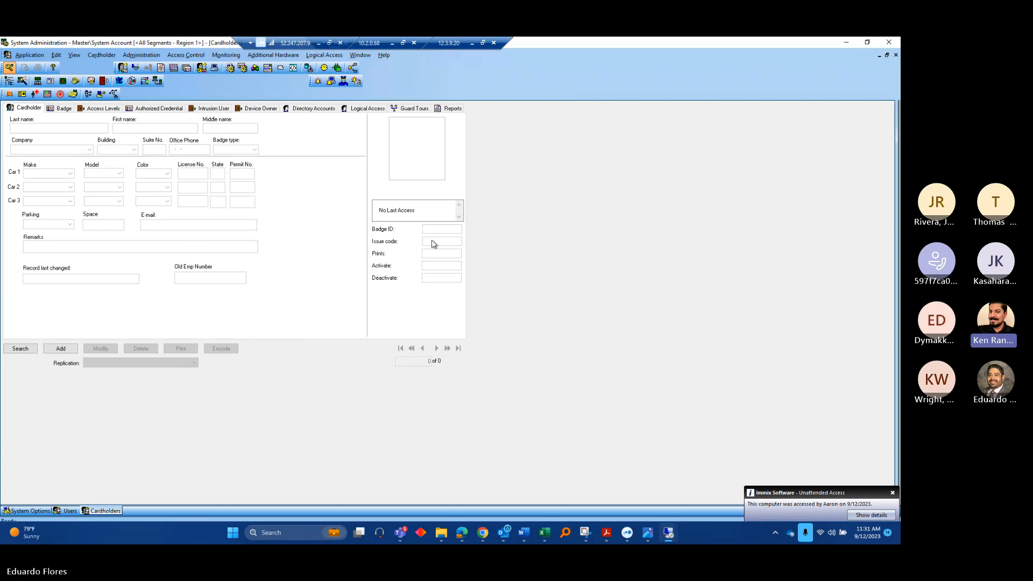
{"action": "mouse_move", "coordinate": [670, 535]}
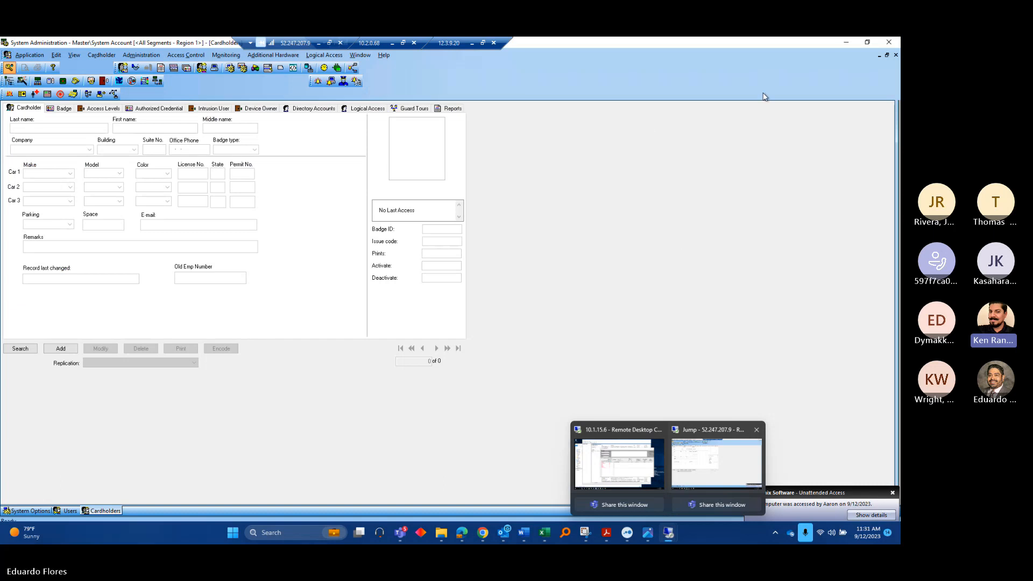
{"action": "left_click", "coordinate": [868, 43]}
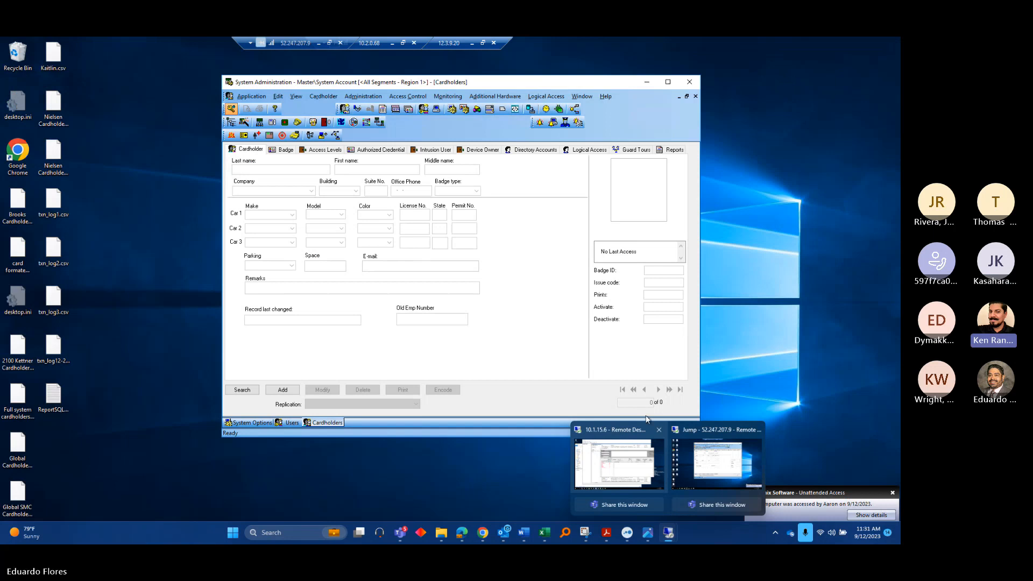
{"action": "left_click", "coordinate": [658, 431]}
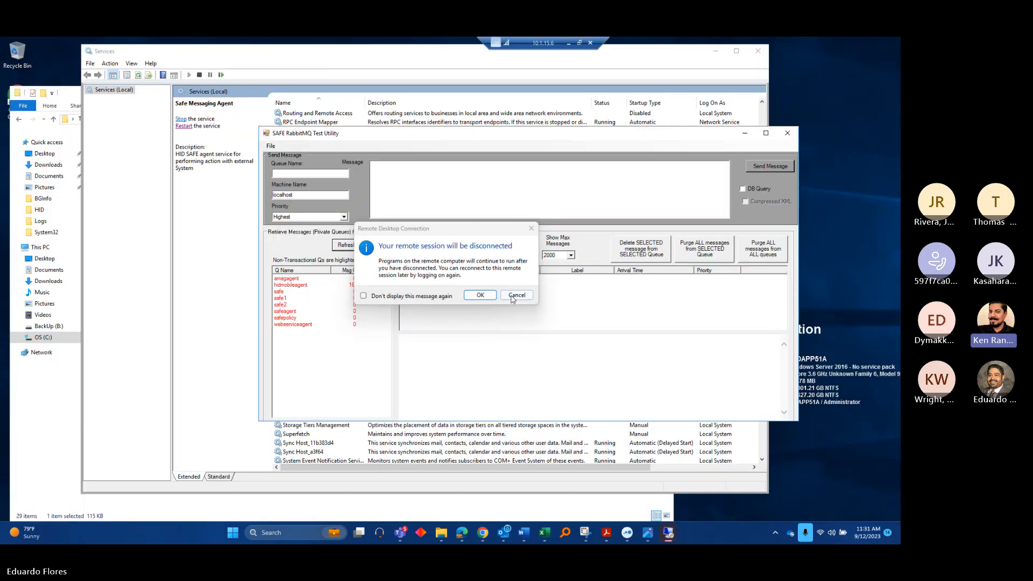
{"action": "left_click", "coordinate": [515, 294]}
{"action": "left_click", "coordinate": [569, 42]}
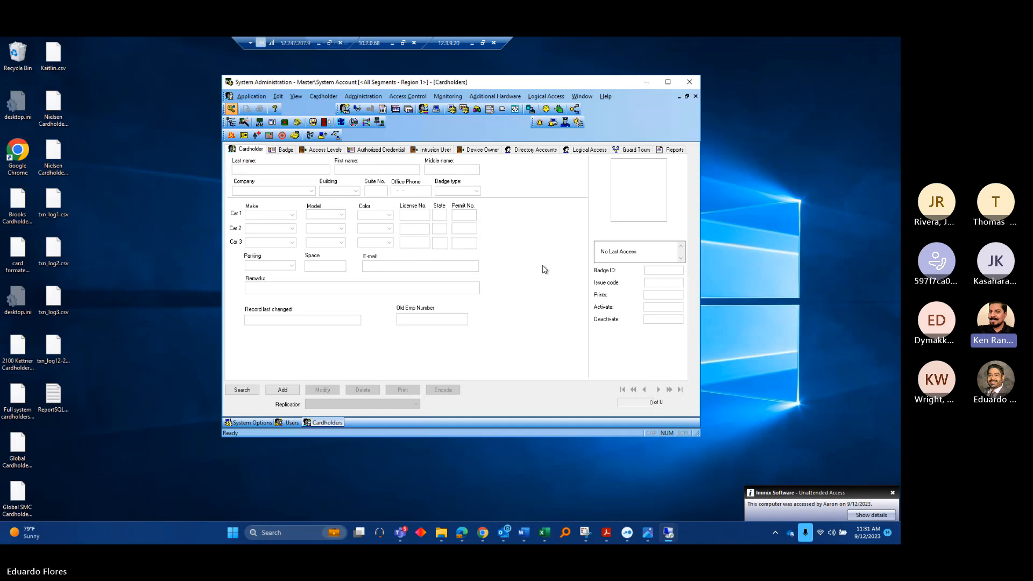
{"action": "left_click_drag", "start_coordinate": [504, 85], "coordinate": [400, 90]}
{"action": "key", "text": "super"}
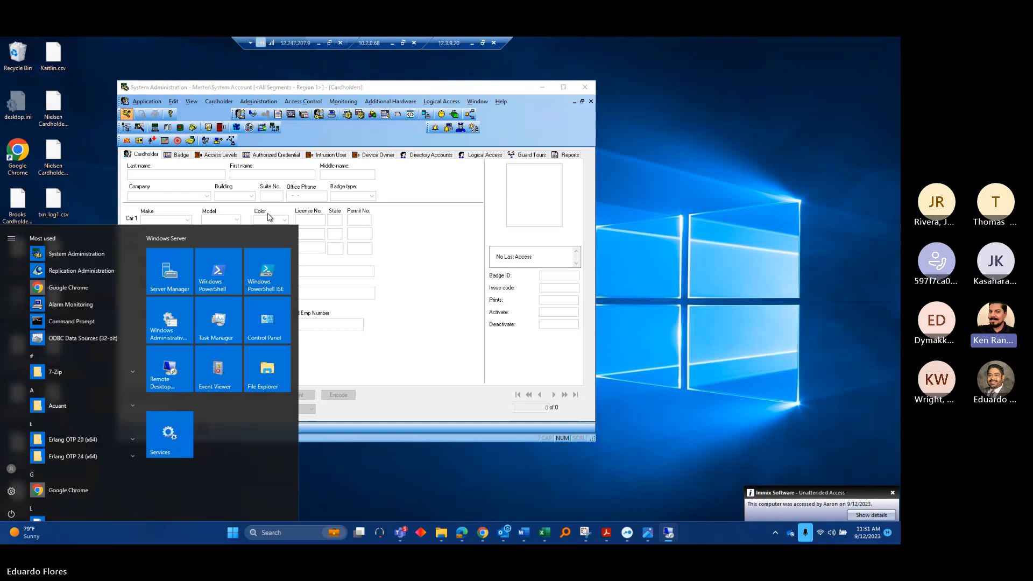
{"action": "left_click", "coordinate": [70, 304]}
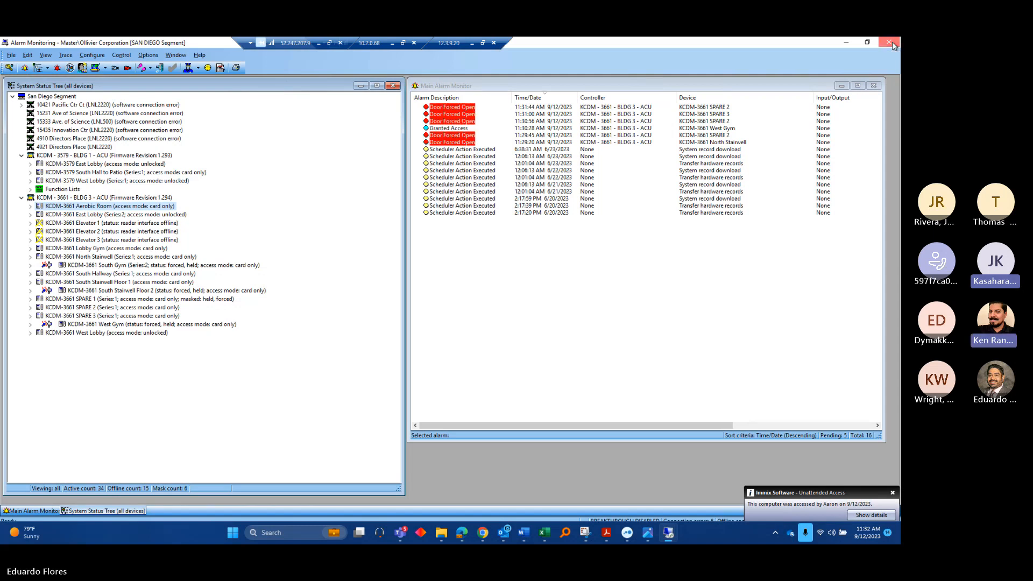
Decline the first log-off prompt, then close Alarm Monitoring and confirm logging off with Yes
{"action": "left_click", "coordinate": [893, 46]}
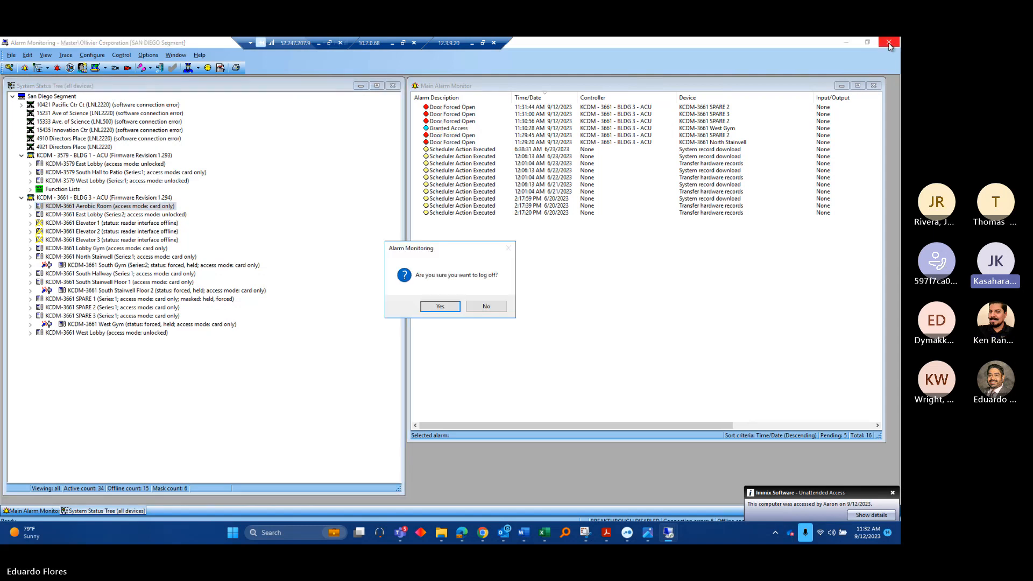
{"action": "left_click", "coordinate": [496, 311]}
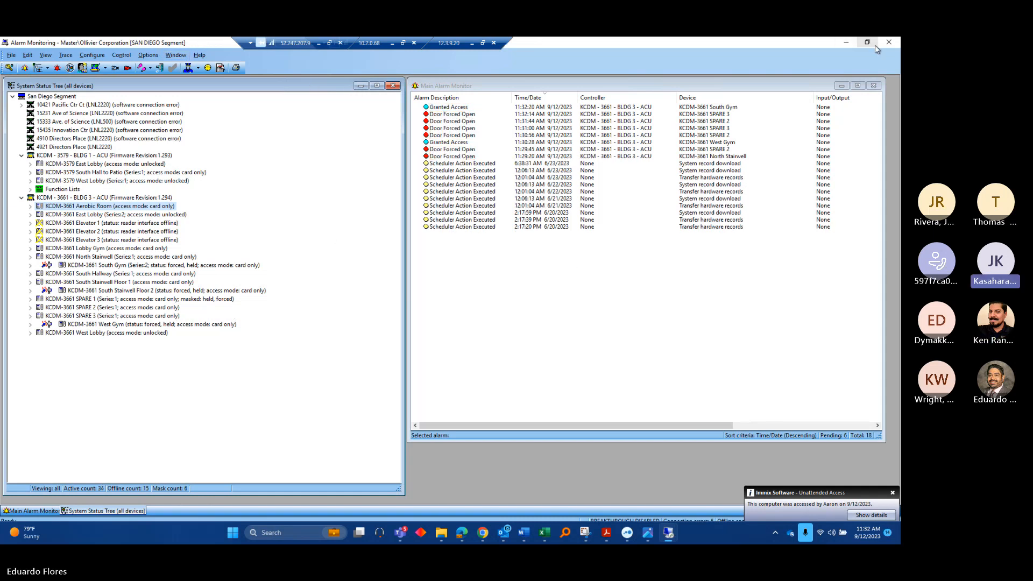
{"action": "left_click", "coordinate": [889, 42]}
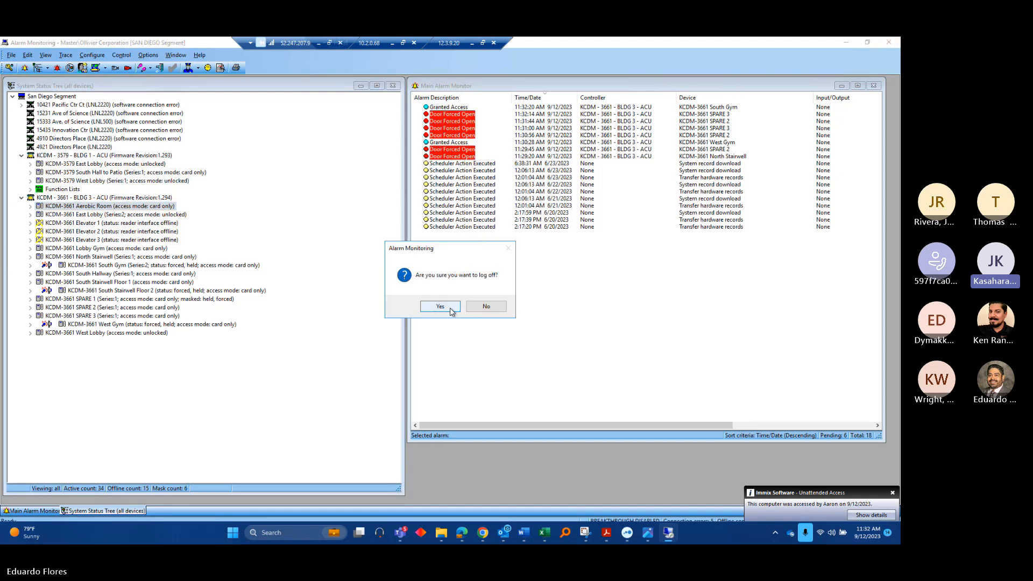
{"action": "left_click", "coordinate": [451, 310]}
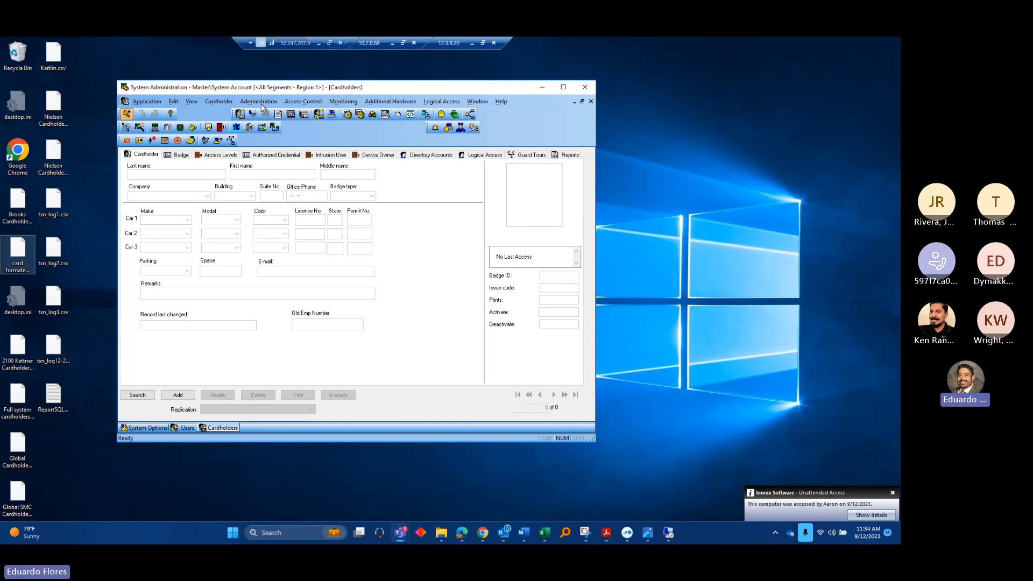
Open Administration > Reports to list reports such as Access Denial and Grants By Reader Date Range
{"action": "left_click", "coordinate": [261, 103]}
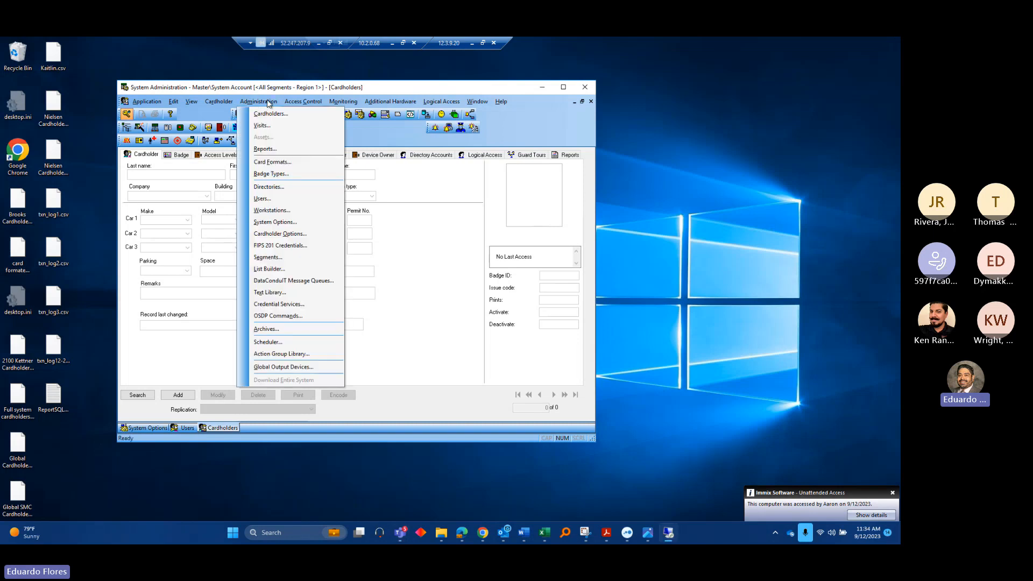
{"action": "left_click", "coordinate": [266, 149]}
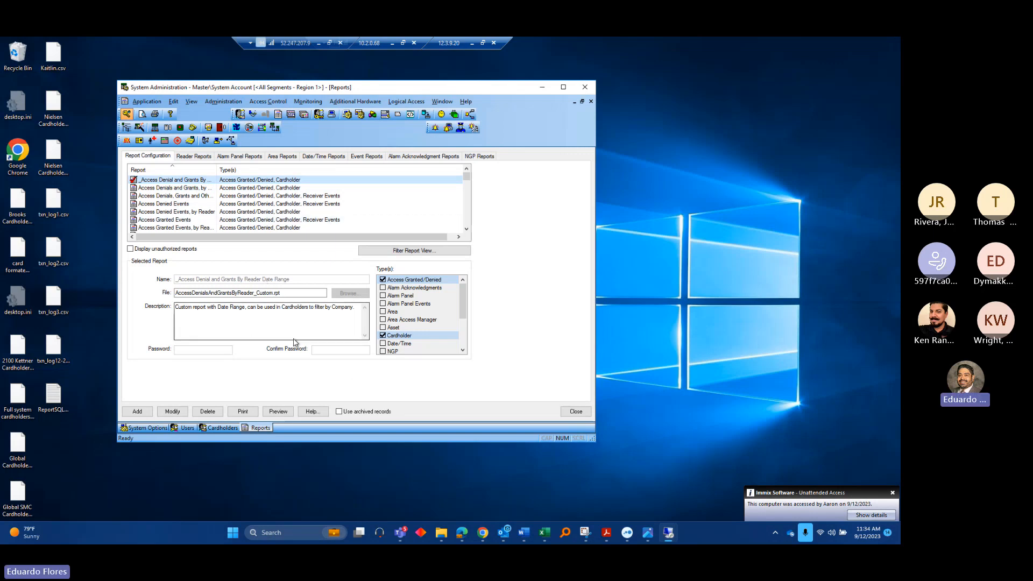
On the Reader Reports tab, keep all readers selected and enable the Start and End date filters
{"action": "left_click", "coordinate": [188, 156]}
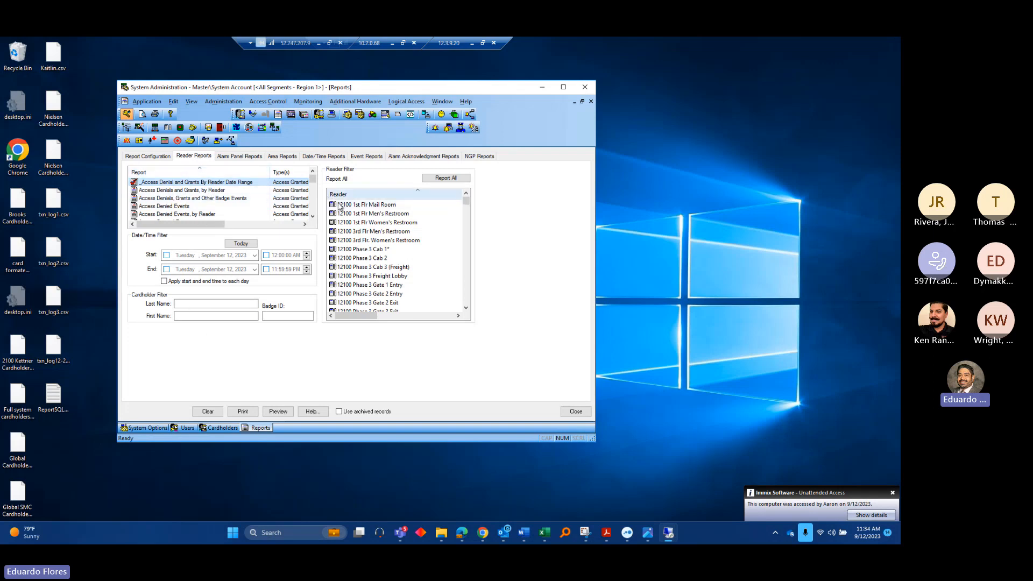
{"action": "left_click", "coordinate": [333, 250]}
{"action": "left_click", "coordinate": [332, 250]}
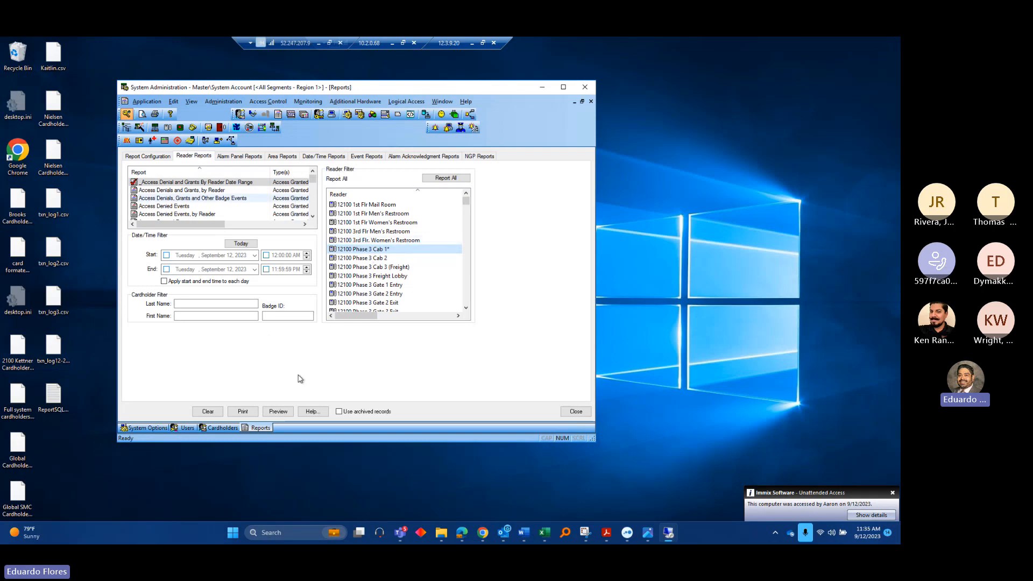
{"action": "left_click", "coordinate": [166, 255]}
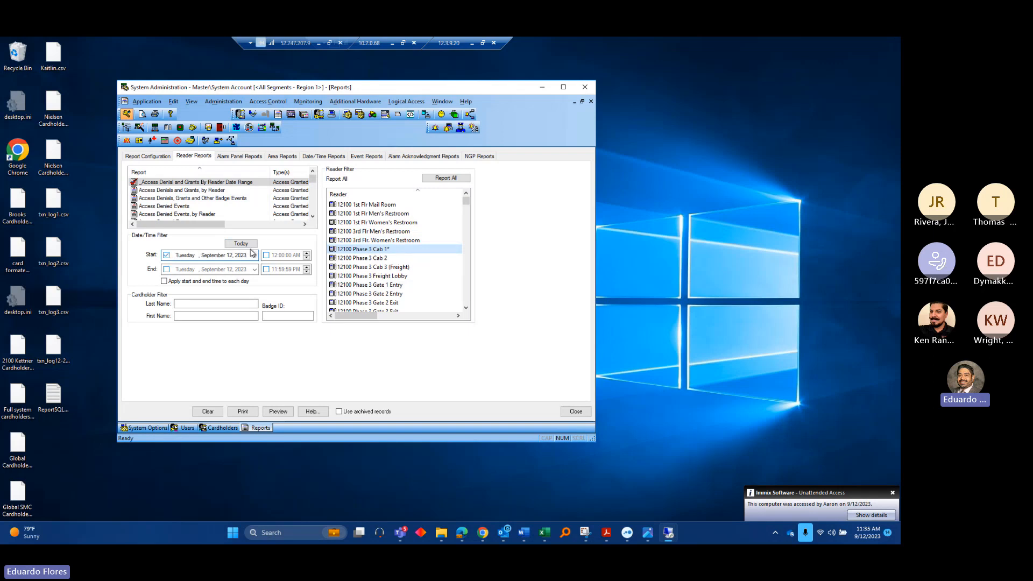
{"action": "left_click", "coordinate": [168, 270]}
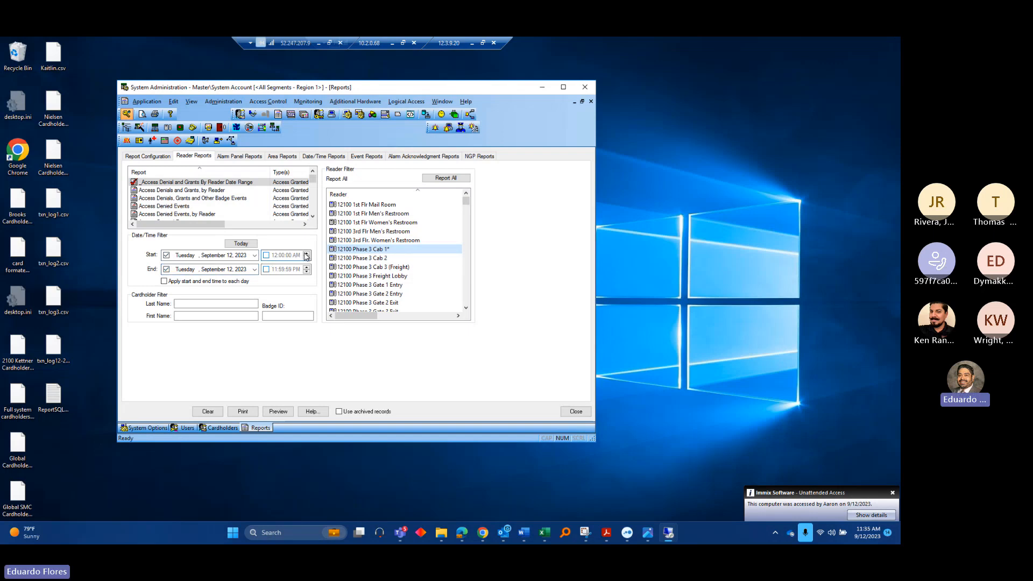
Set the start to September 12, 2023 at 12:00:00 AM and preview the report
{"action": "left_click", "coordinate": [255, 256]}
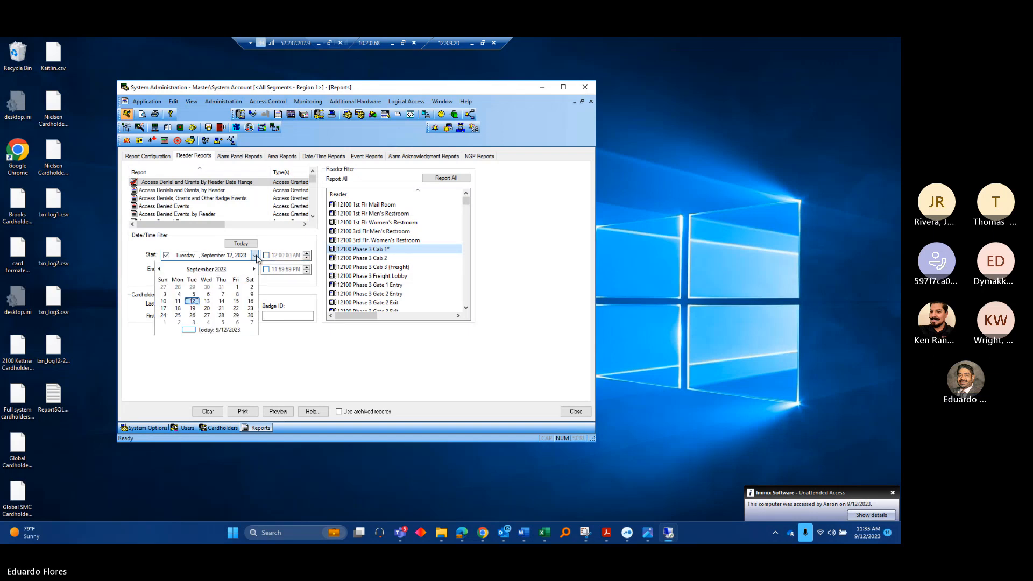
{"action": "left_click", "coordinate": [194, 295]}
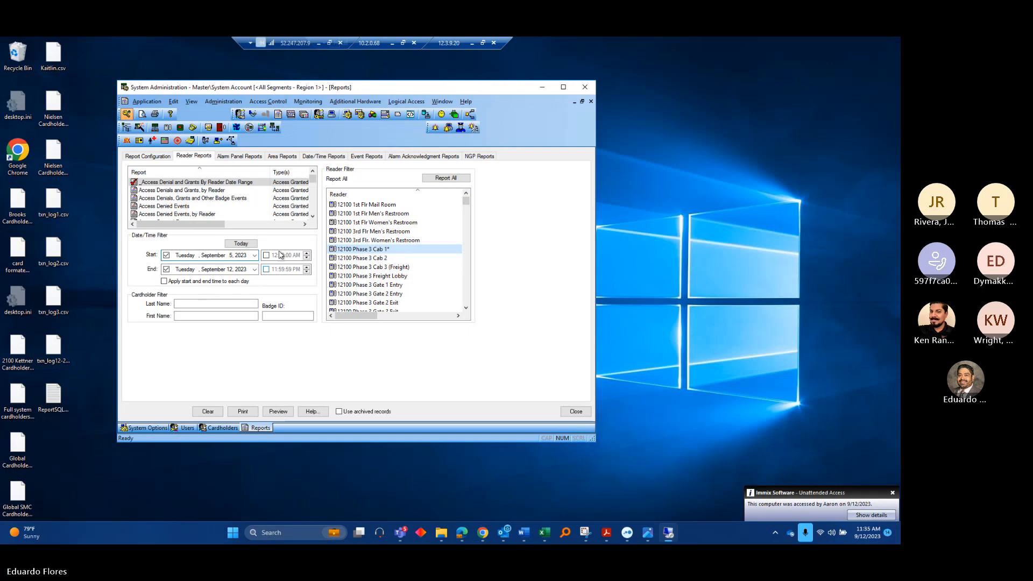
{"action": "left_click", "coordinate": [266, 256]}
{"action": "left_click", "coordinate": [294, 255]}
{"action": "left_click", "coordinate": [307, 258]}
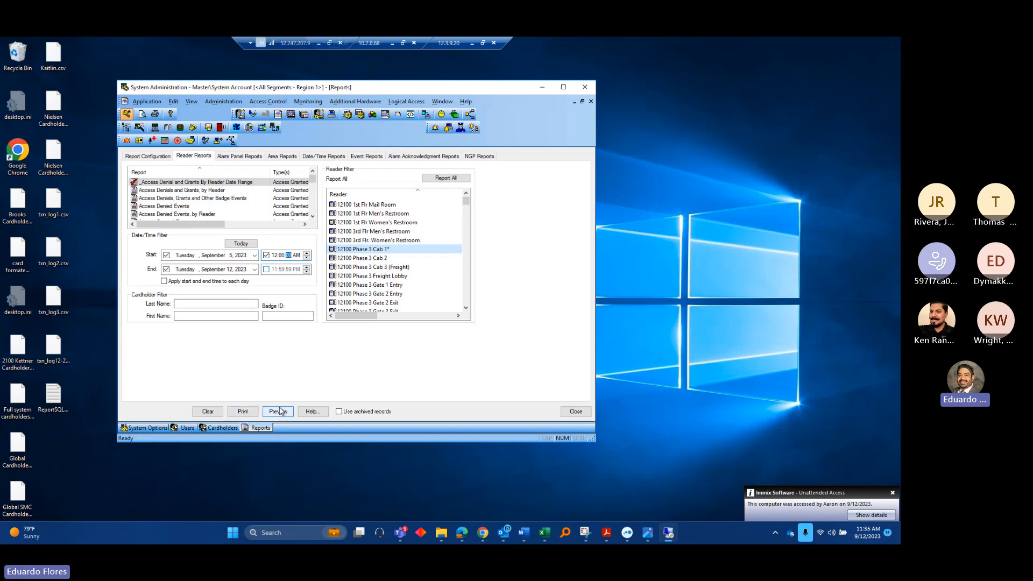
{"action": "left_click", "coordinate": [251, 257]}
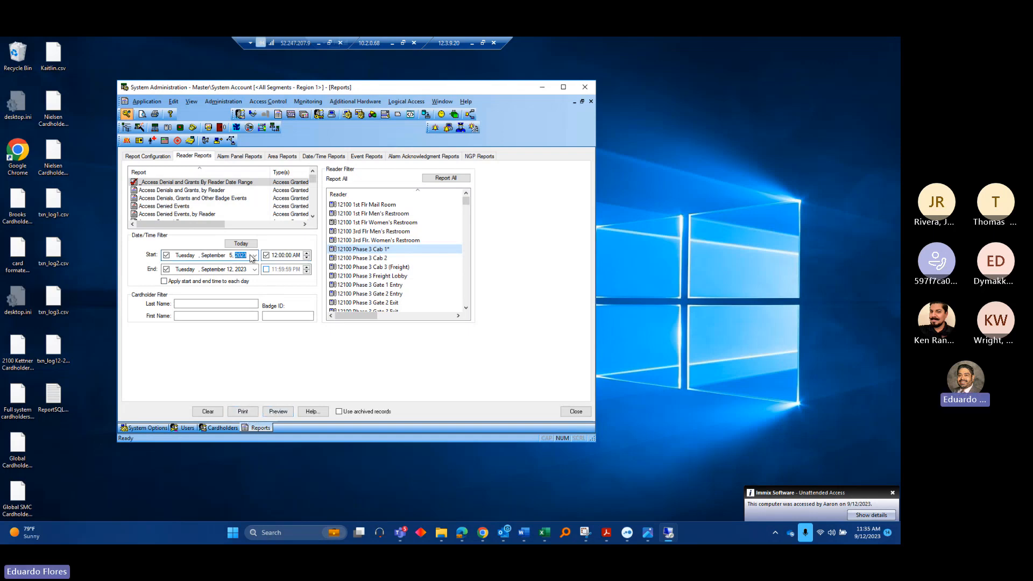
{"action": "left_click", "coordinate": [255, 257]}
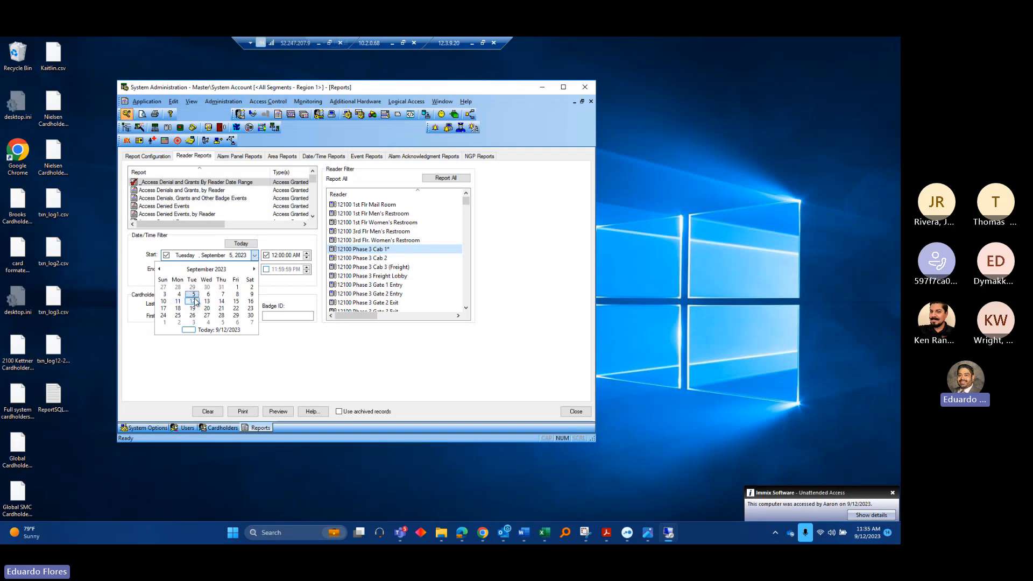
{"action": "left_click", "coordinate": [193, 298]}
{"action": "left_click", "coordinate": [278, 411]}
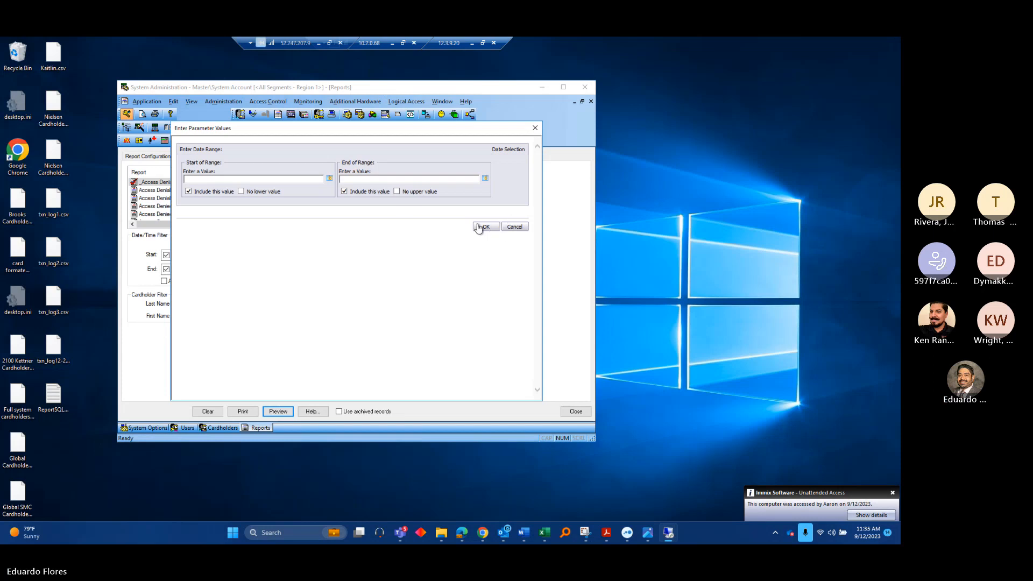
Cancel the date prompt, preview the 9/12/2023 Access Denials and Grants, by Reader report, then close it
{"action": "left_click", "coordinate": [515, 226]}
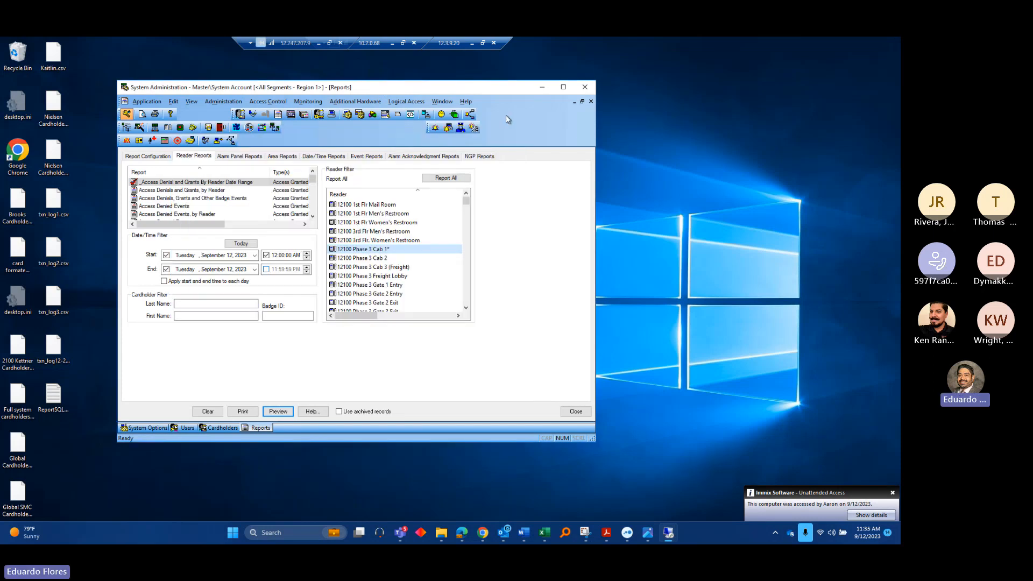
{"action": "left_click", "coordinate": [181, 191]}
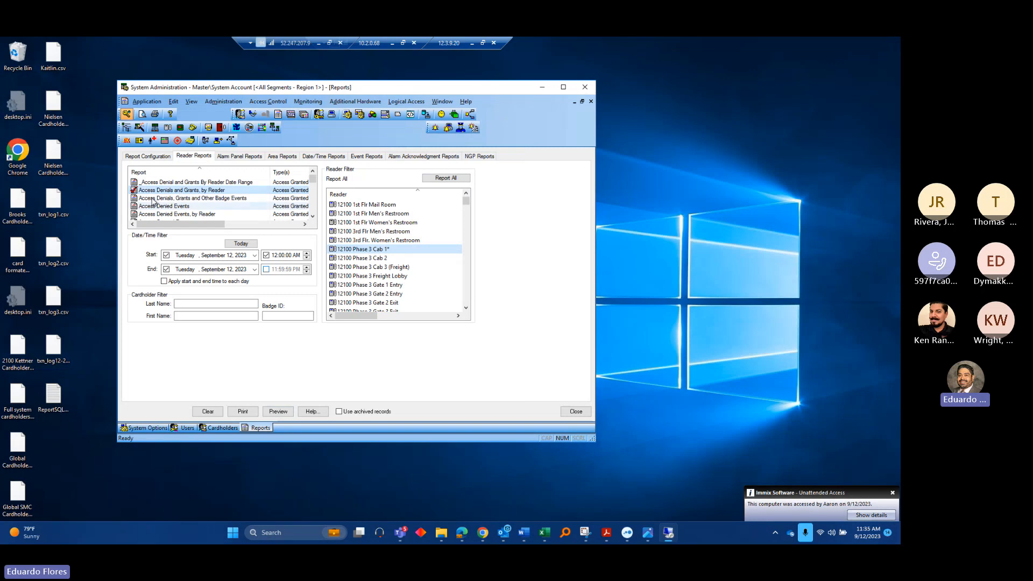
{"action": "left_click", "coordinate": [279, 411]}
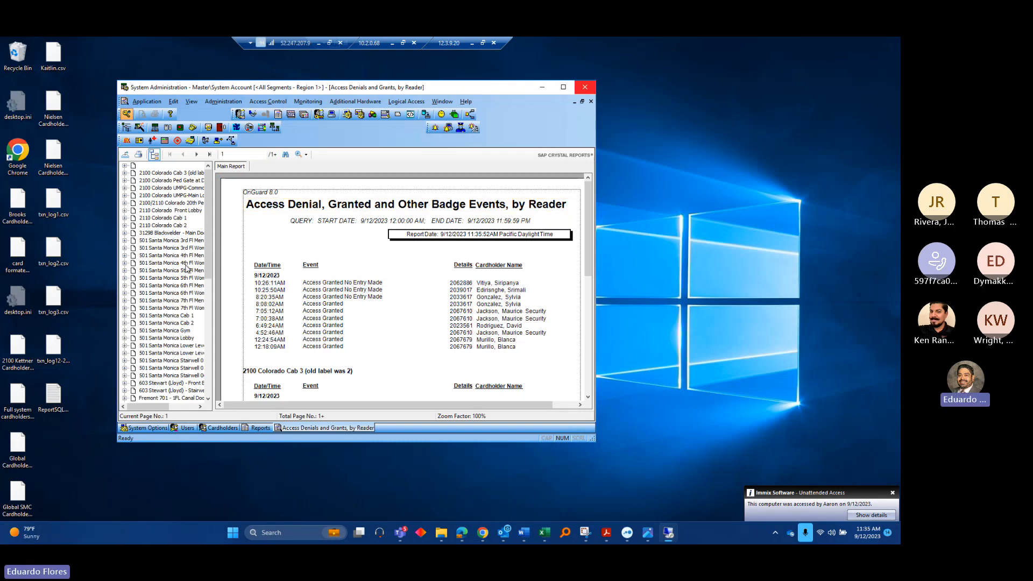
{"action": "left_click_drag", "start_coordinate": [211, 226], "coordinate": [215, 347]}
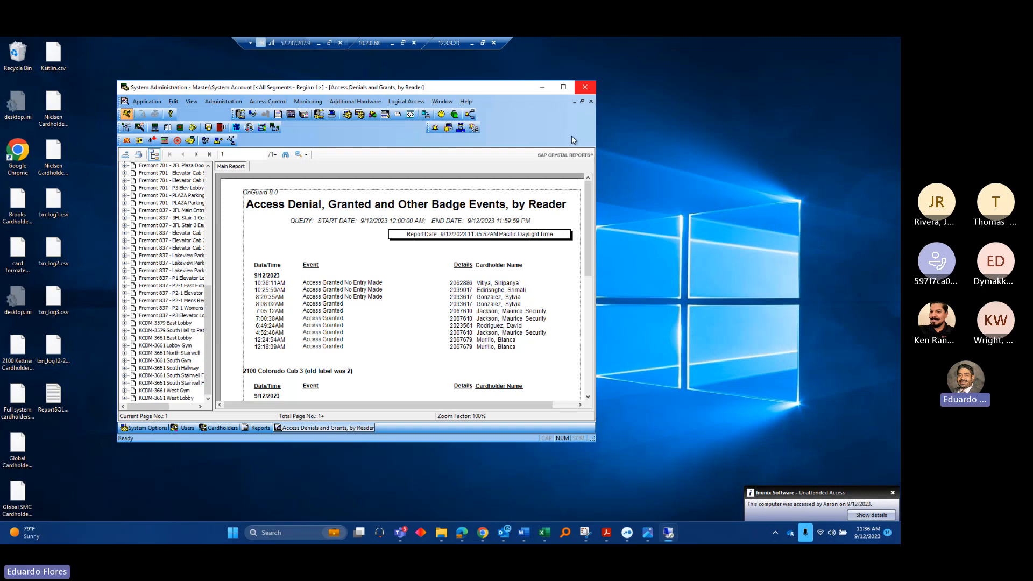
{"action": "left_click", "coordinate": [591, 101]}
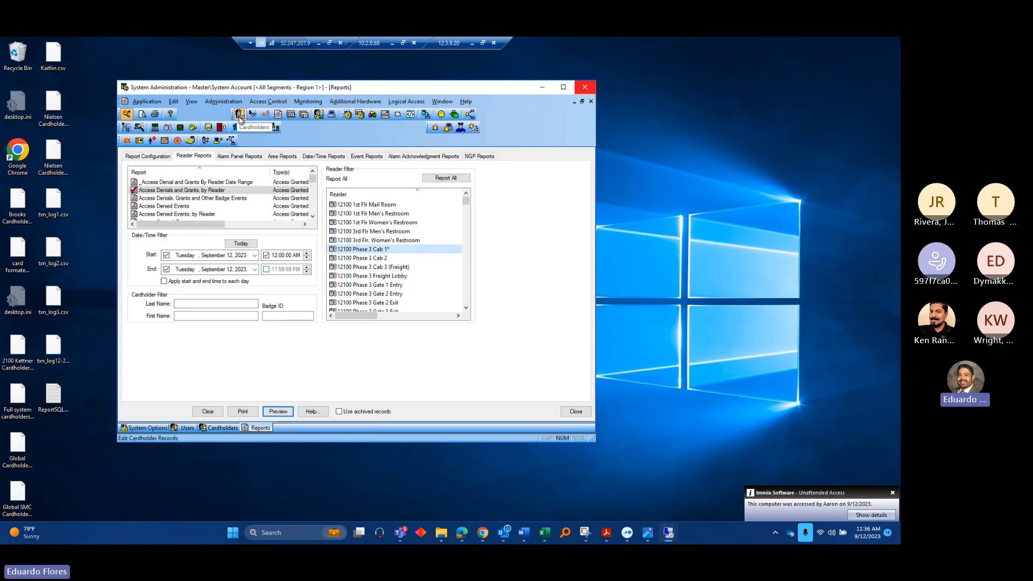
Search all cardholders on the Cardholders form to load 81540 records and show the Reports tab
{"action": "left_click", "coordinate": [240, 114]}
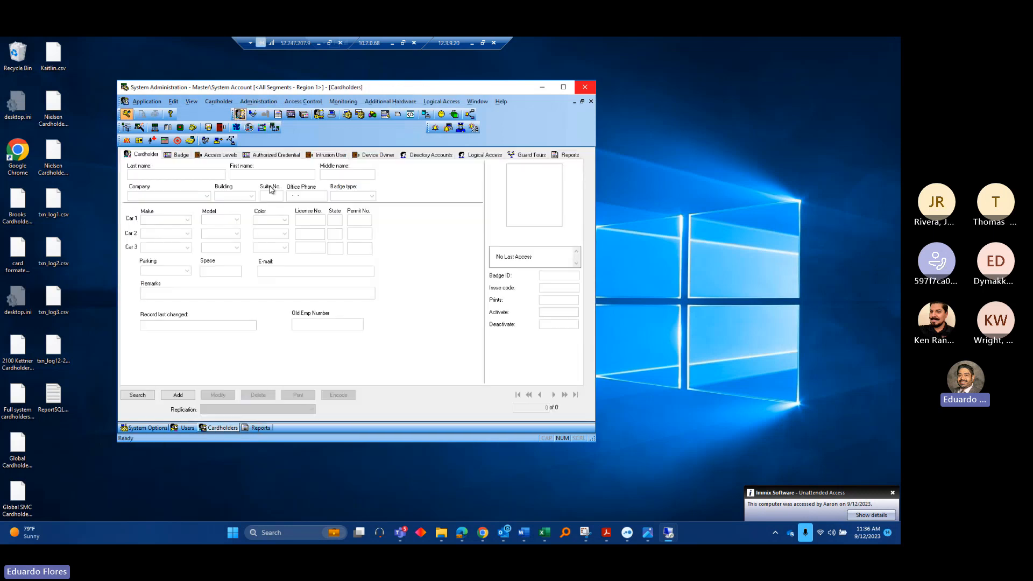
{"action": "left_click", "coordinate": [138, 395]}
{"action": "left_click", "coordinate": [139, 396]}
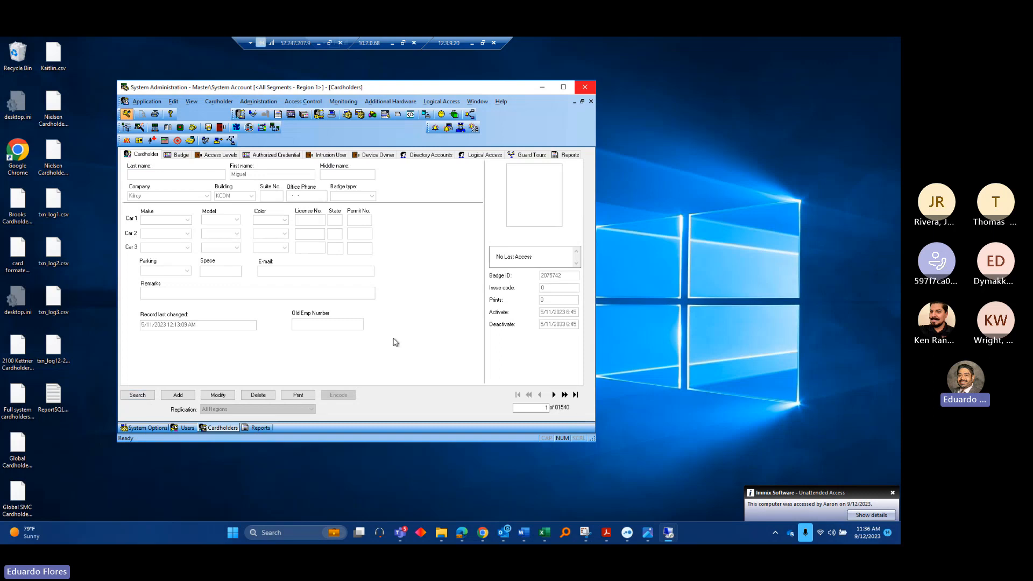
{"action": "left_click", "coordinate": [569, 156]}
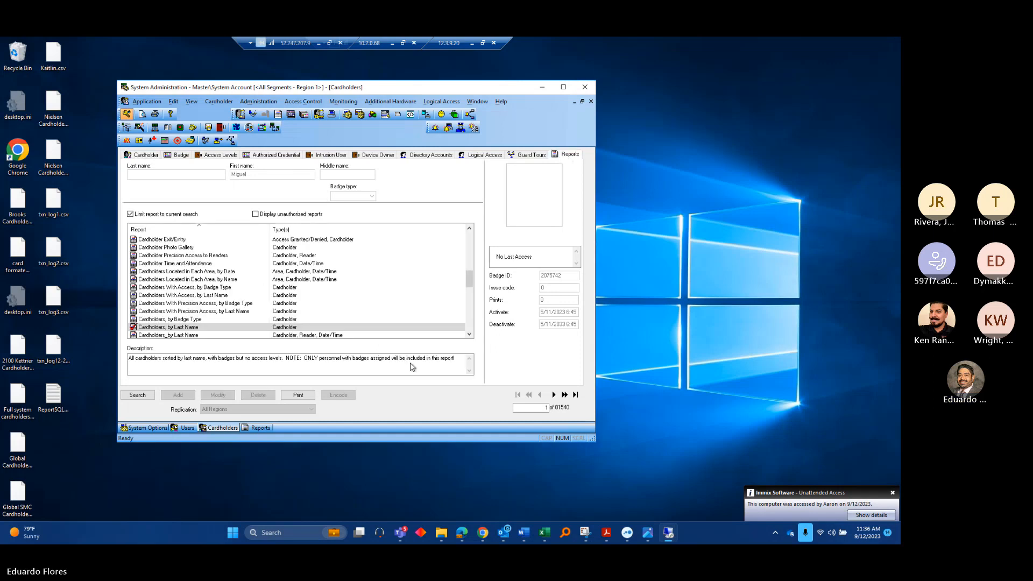
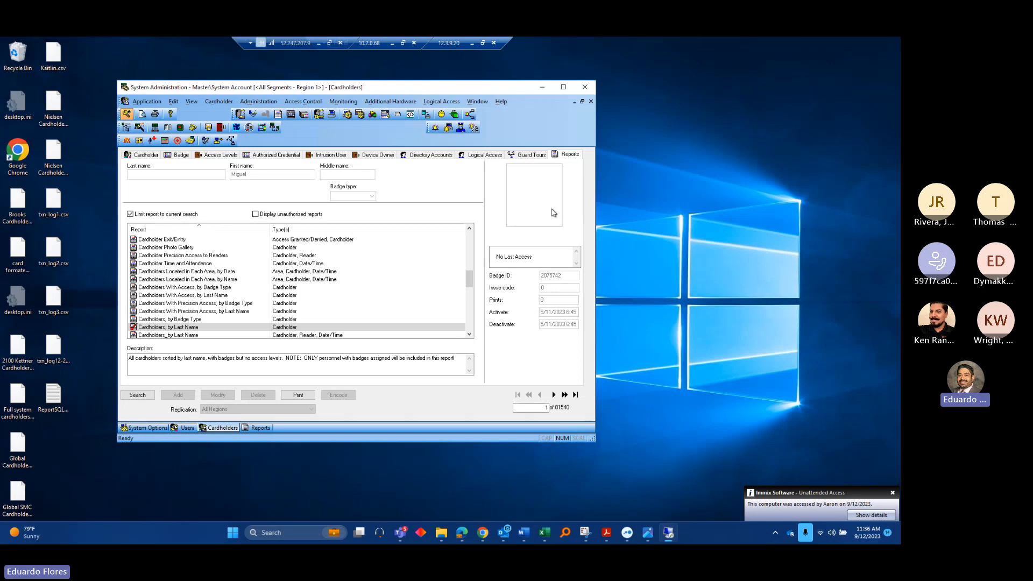
Start a new cardholder search and set the company filter to Olivier Corporation
{"action": "left_click", "coordinate": [141, 155]}
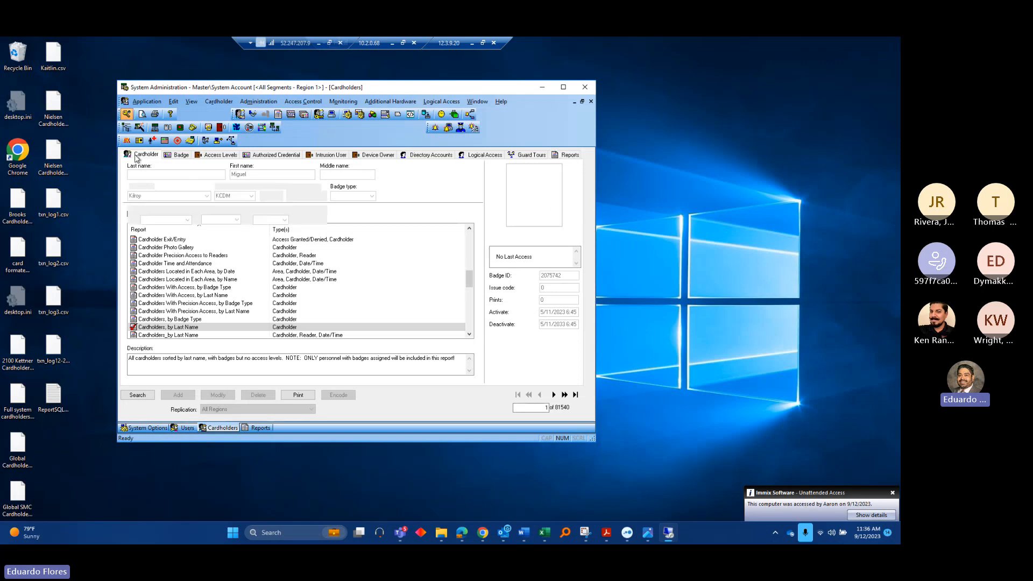
{"action": "left_click", "coordinate": [138, 395]}
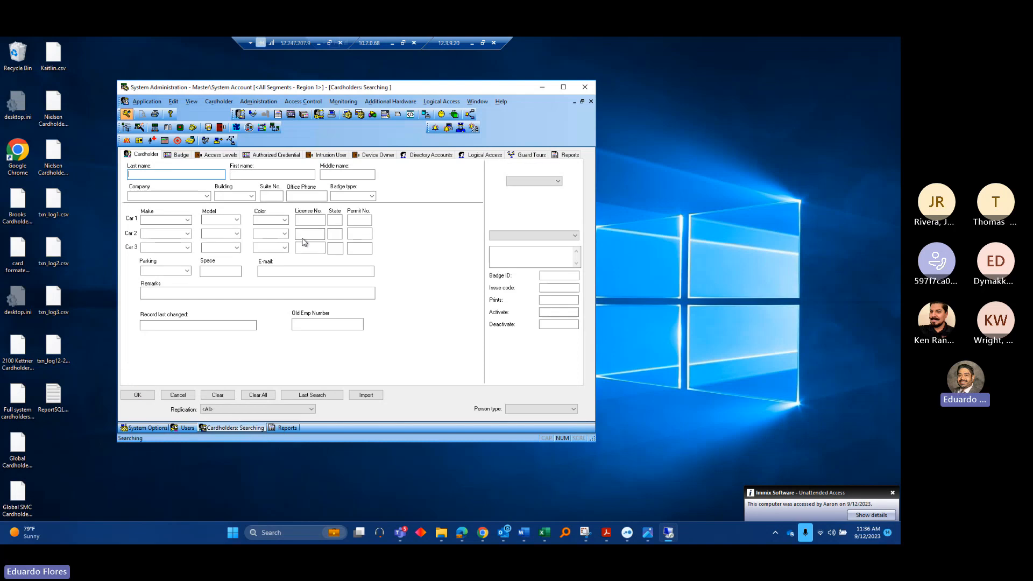
{"action": "left_click", "coordinate": [206, 196]}
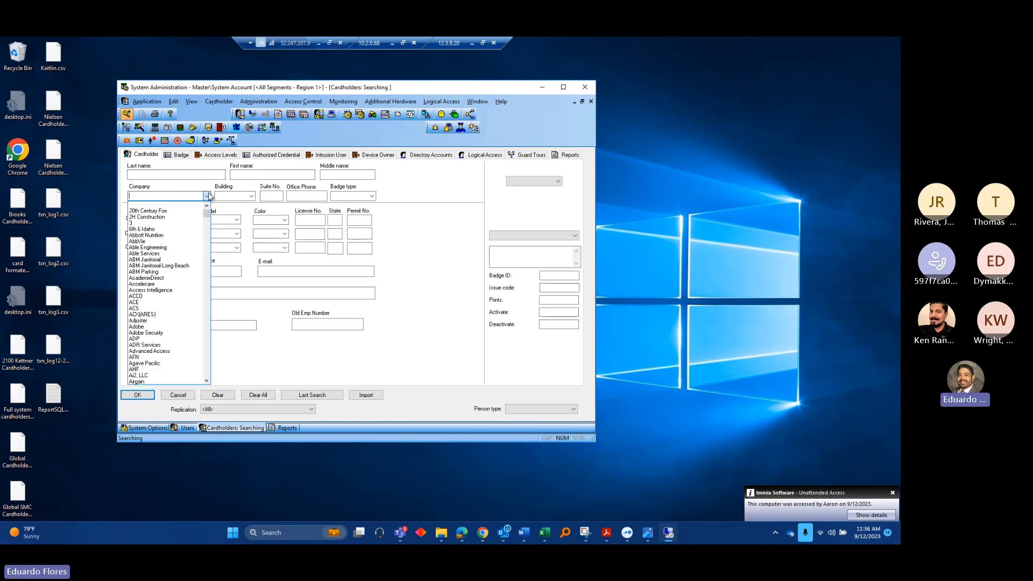
{"action": "type", "text": "oliv"}
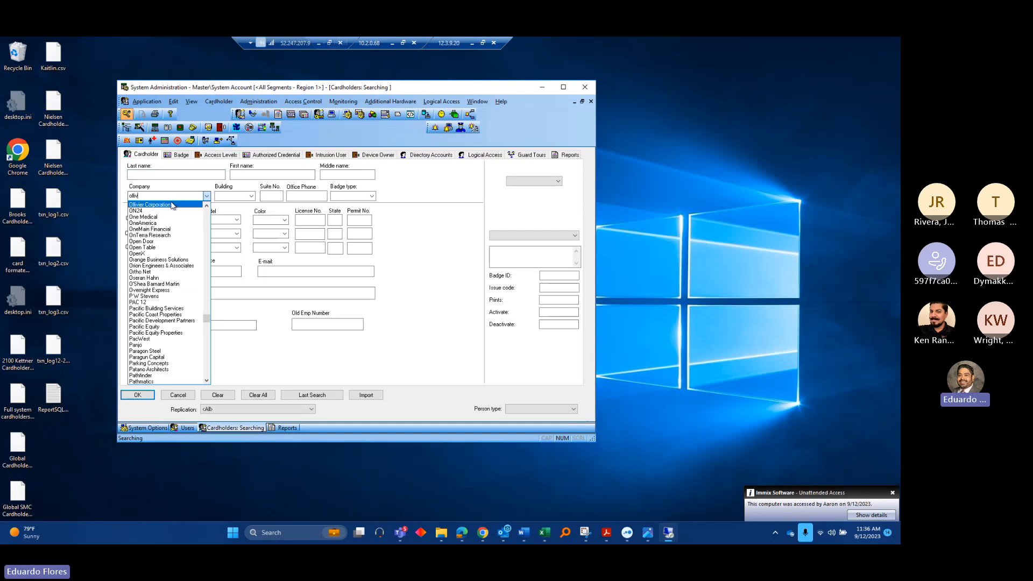
{"action": "left_click", "coordinate": [172, 205]}
Clear the company filter so no company is selected
{"action": "left_click", "coordinate": [252, 195]}
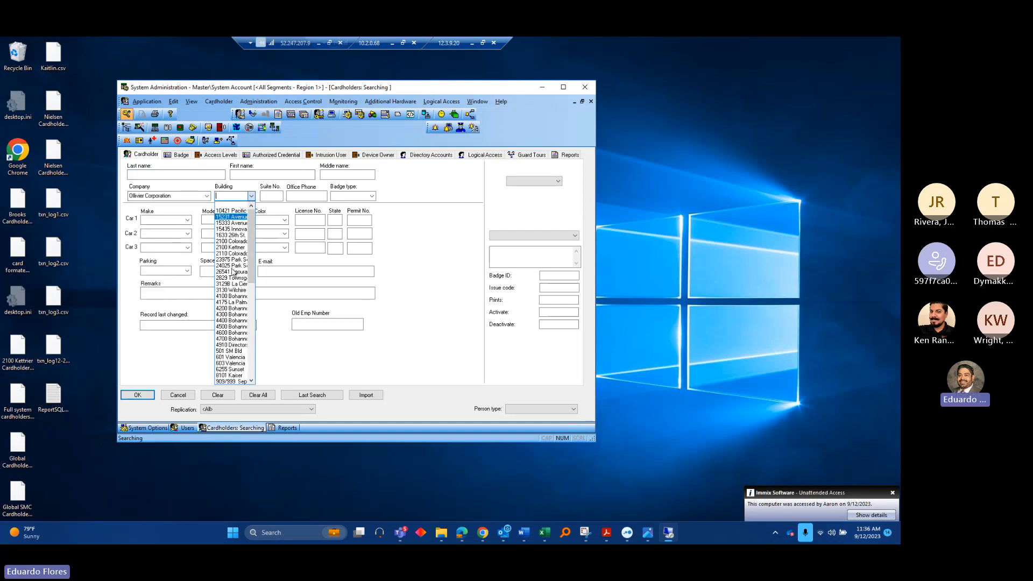
{"action": "left_click", "coordinate": [211, 194]}
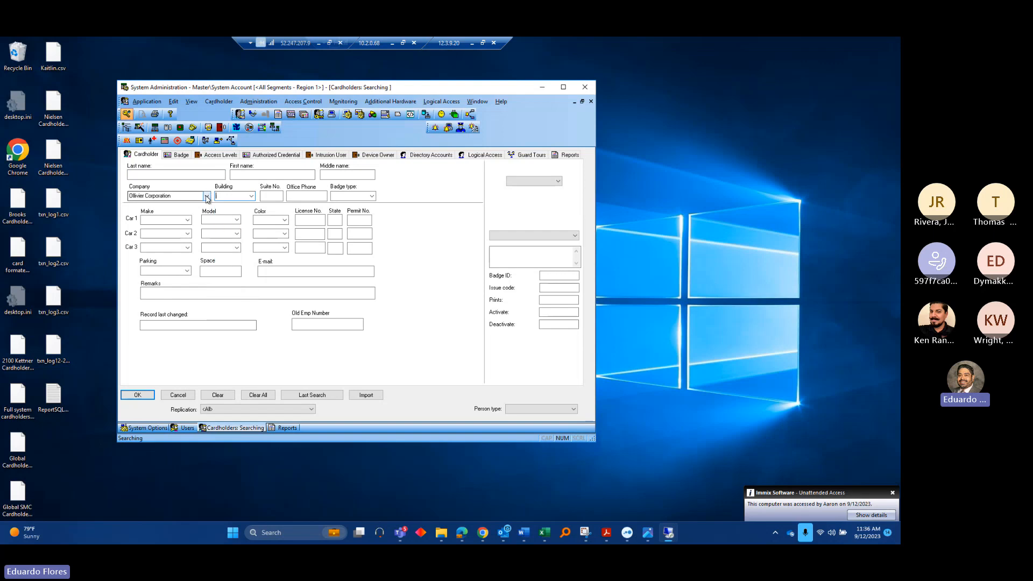
{"action": "left_click", "coordinate": [191, 195]}
{"action": "key", "text": "BackSpace"}
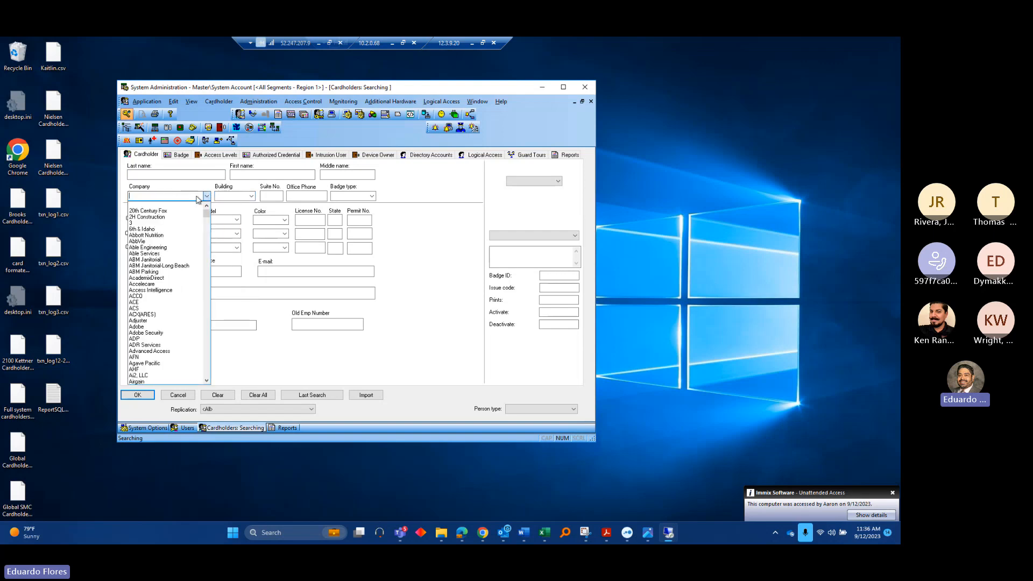
{"action": "left_click", "coordinate": [252, 197]}
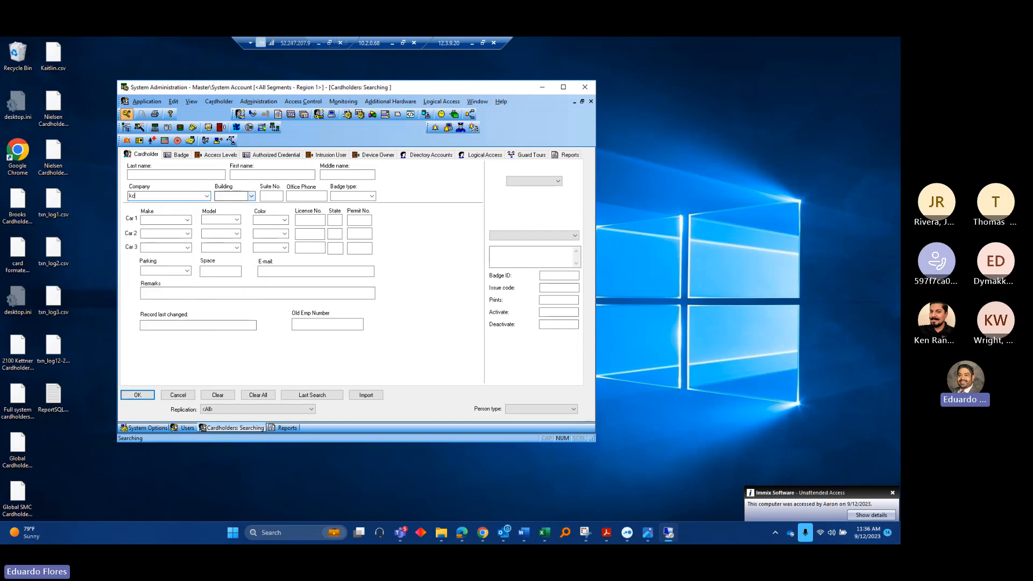
Set the building filter to KCDM and run the search, returning 517 records
{"action": "left_click", "coordinate": [251, 197]}
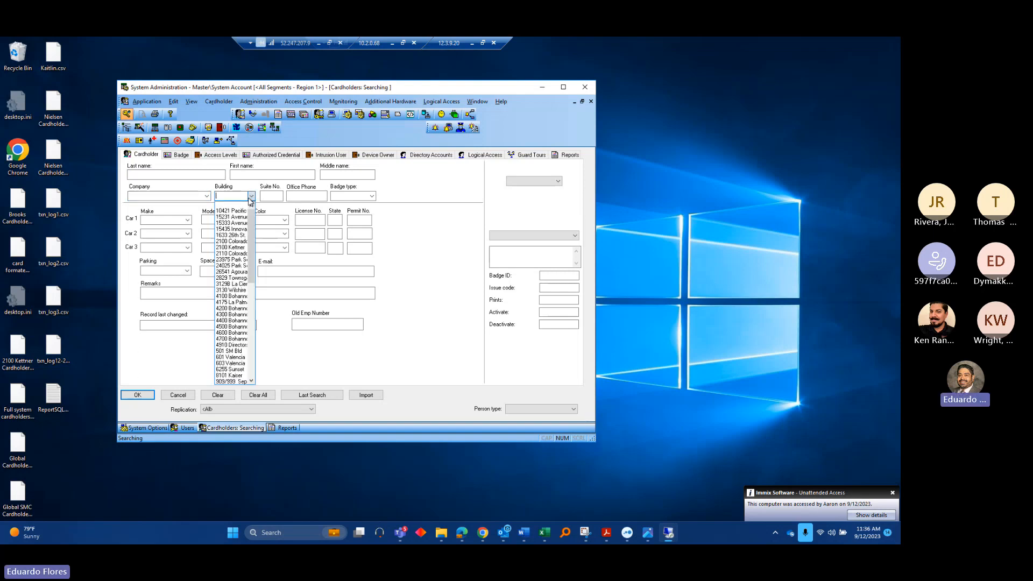
{"action": "type", "text": "kc"}
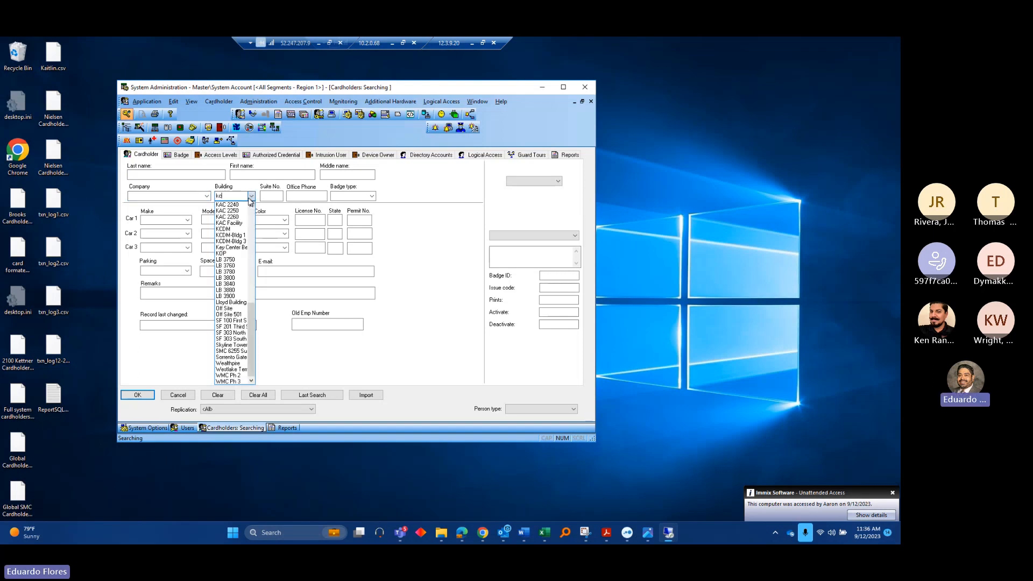
{"action": "left_click", "coordinate": [240, 229]}
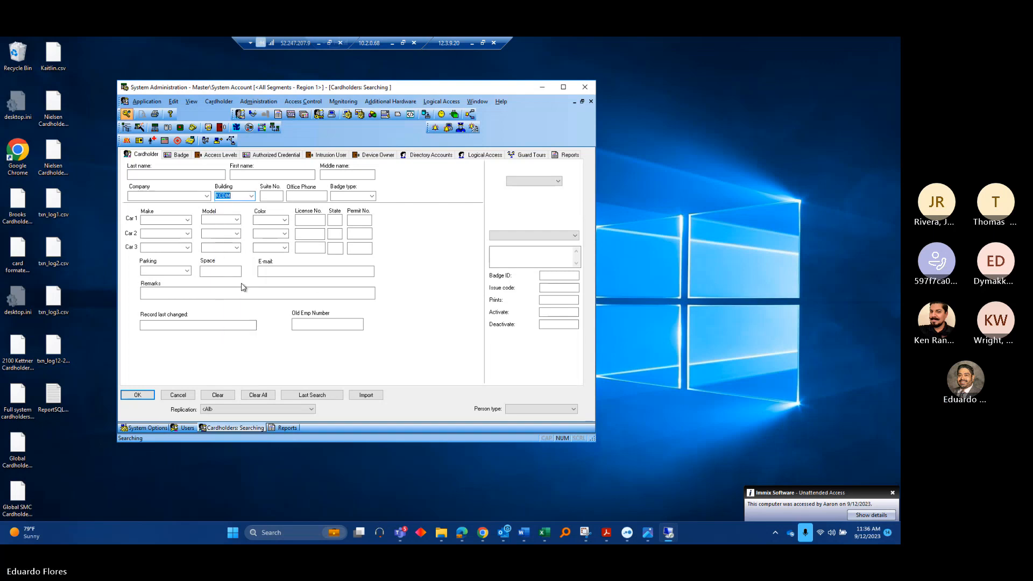
{"action": "left_click", "coordinate": [136, 396]}
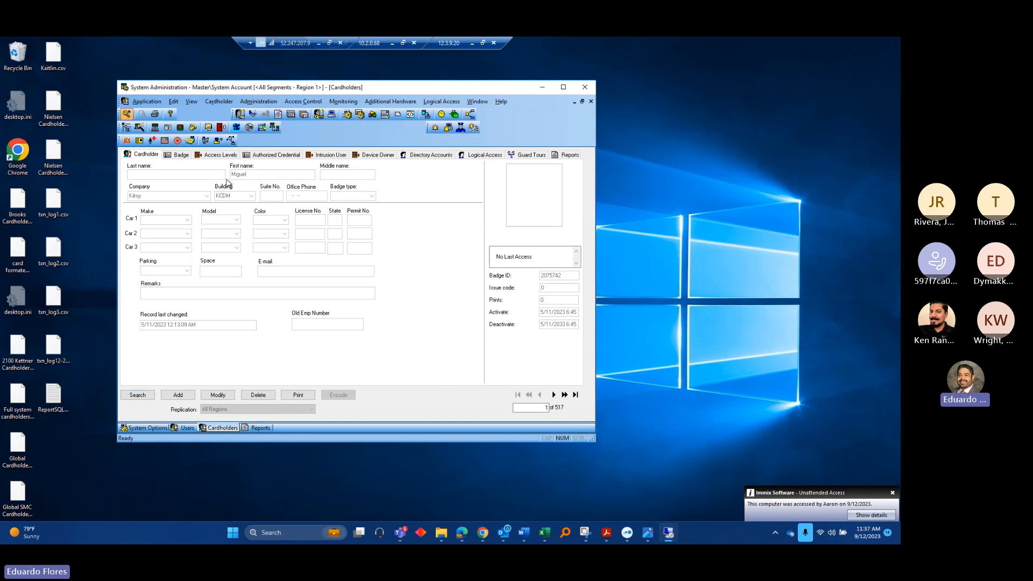
Print the _Access Denial and Grants By Reader Date Range report from the Reports list
{"action": "left_click", "coordinate": [567, 156]}
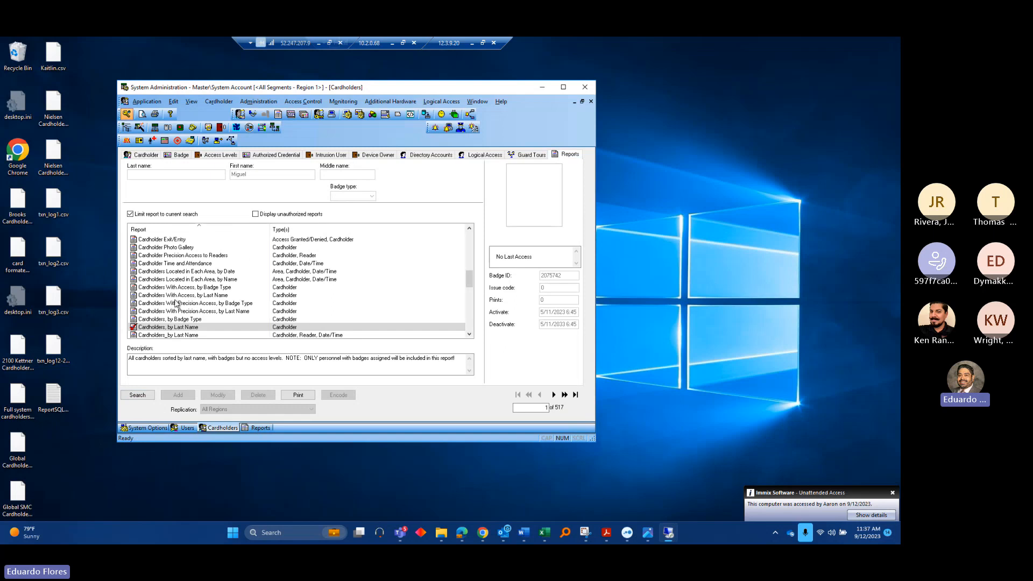
{"action": "scroll", "coordinate": [265, 286], "scroll_direction": "up", "scroll_amount": 12}
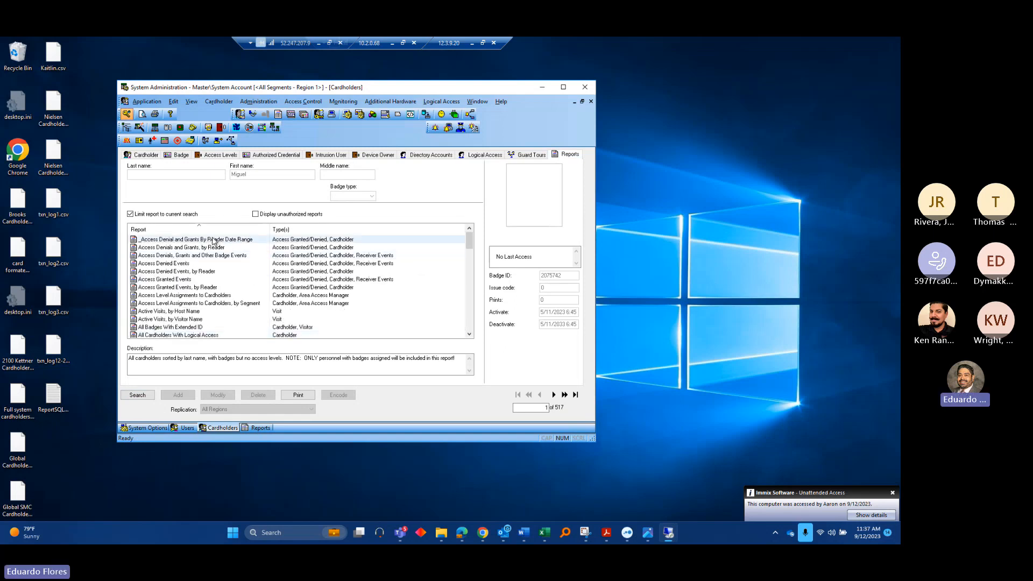
{"action": "left_click", "coordinate": [164, 247]}
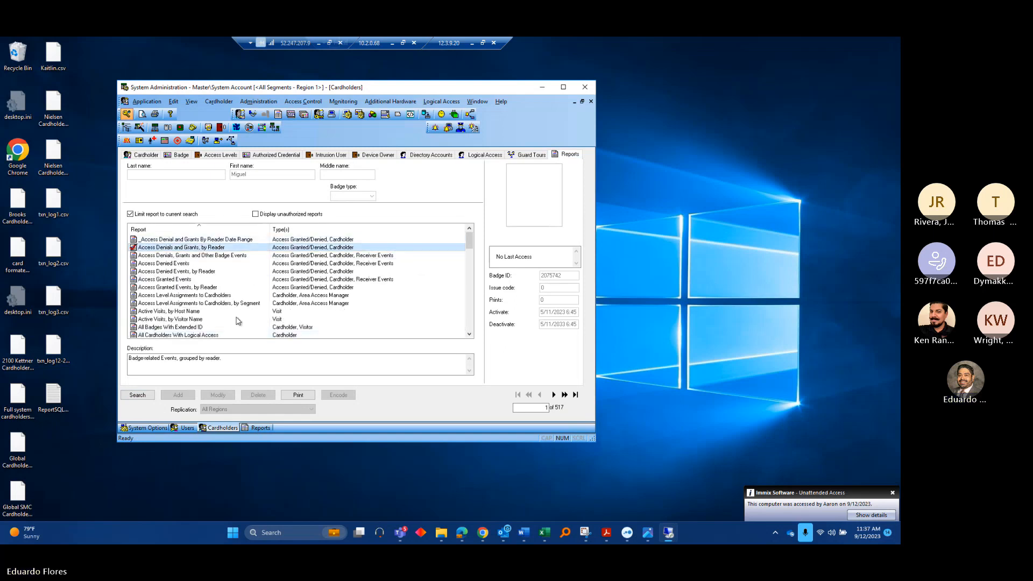
{"action": "left_click", "coordinate": [197, 240]}
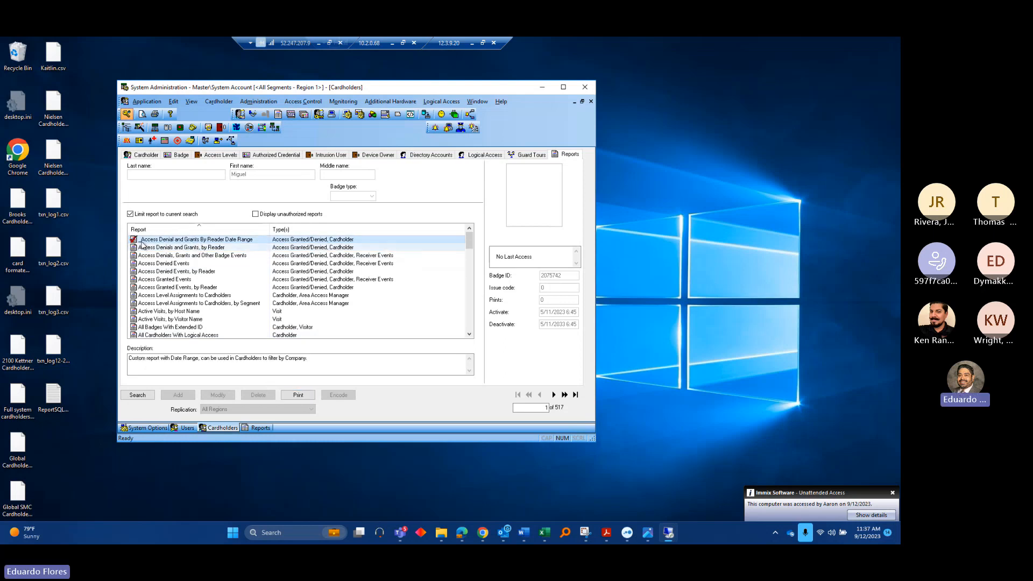
{"action": "left_click", "coordinate": [299, 396]}
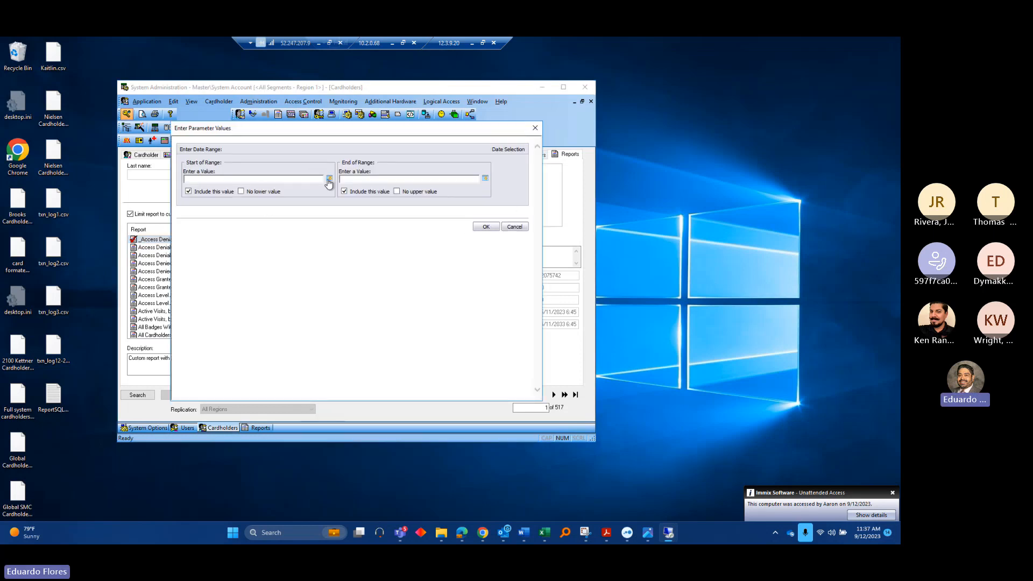
Set the start time to 00:00 and the end to the current time, then submit
{"action": "left_click", "coordinate": [329, 184]}
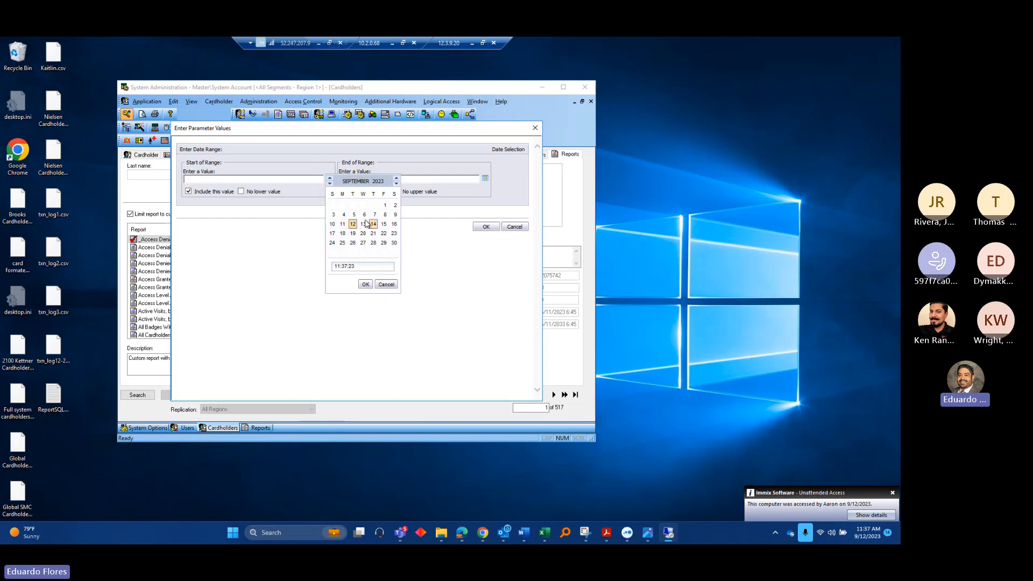
{"action": "left_click", "coordinate": [338, 267]}
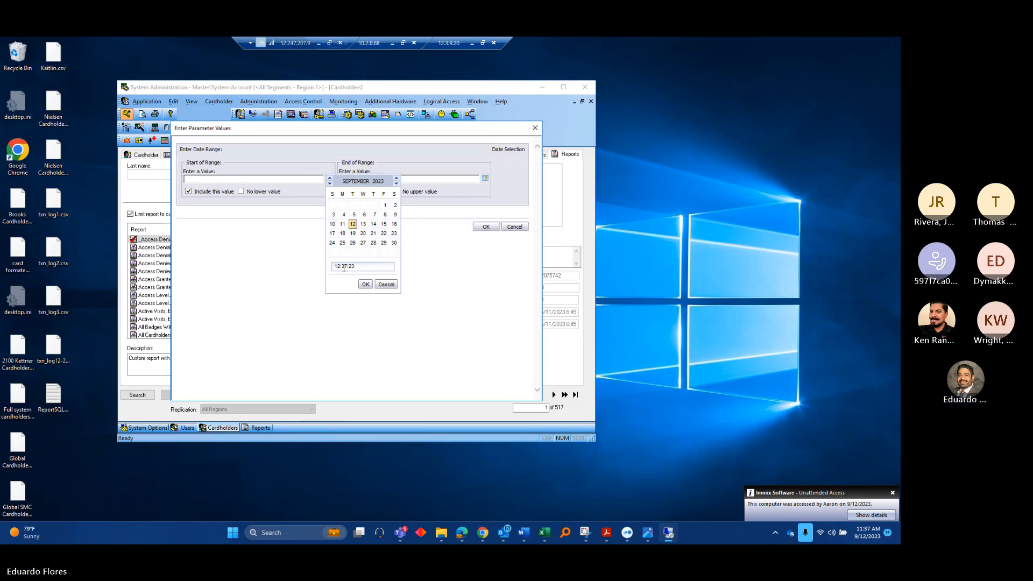
{"action": "type", "text": "00:00"}
{"action": "left_click", "coordinate": [366, 284]}
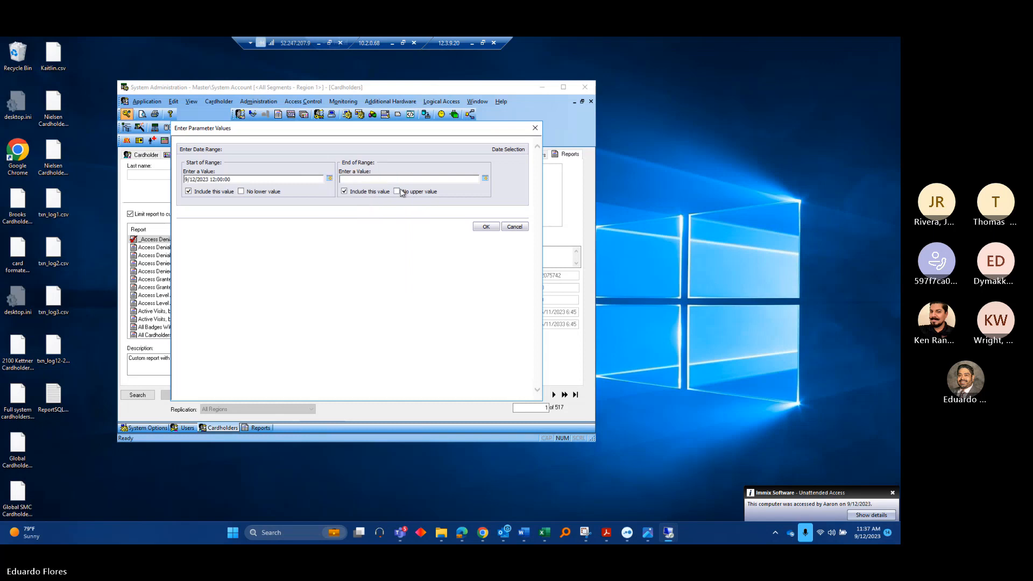
{"action": "left_click", "coordinate": [485, 178]}
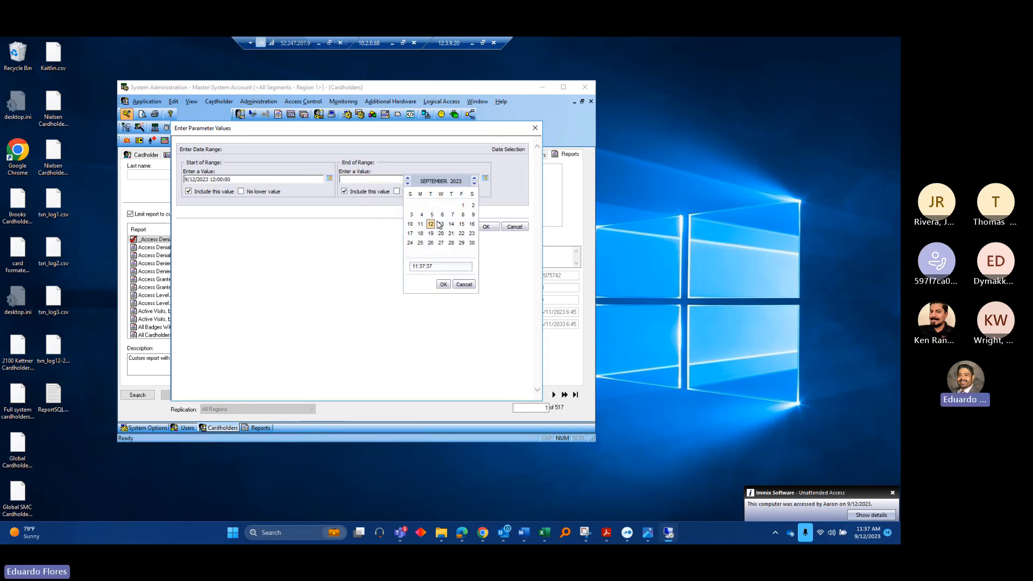
{"action": "left_click", "coordinate": [445, 284]}
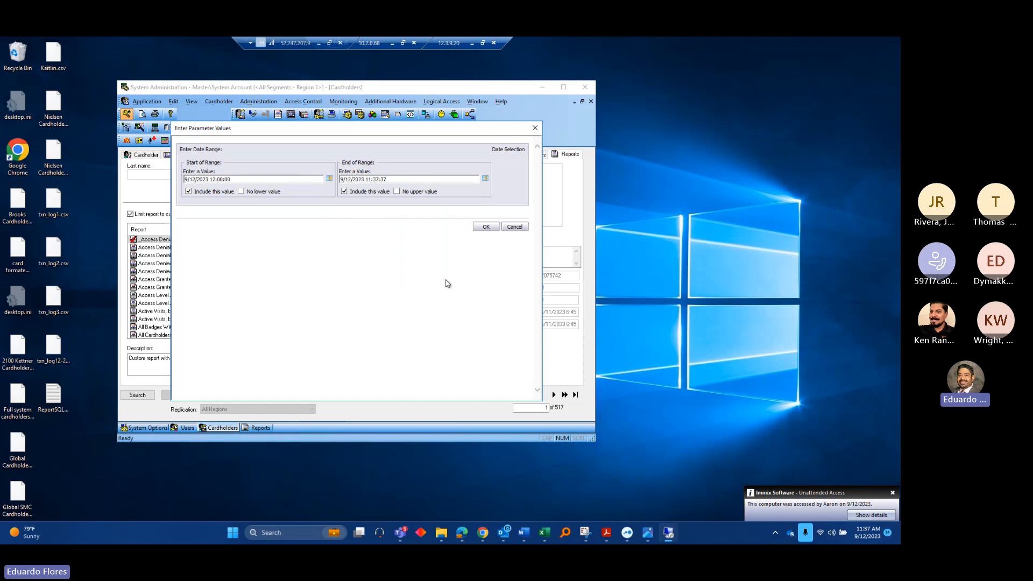
{"action": "left_click", "coordinate": [483, 228]}
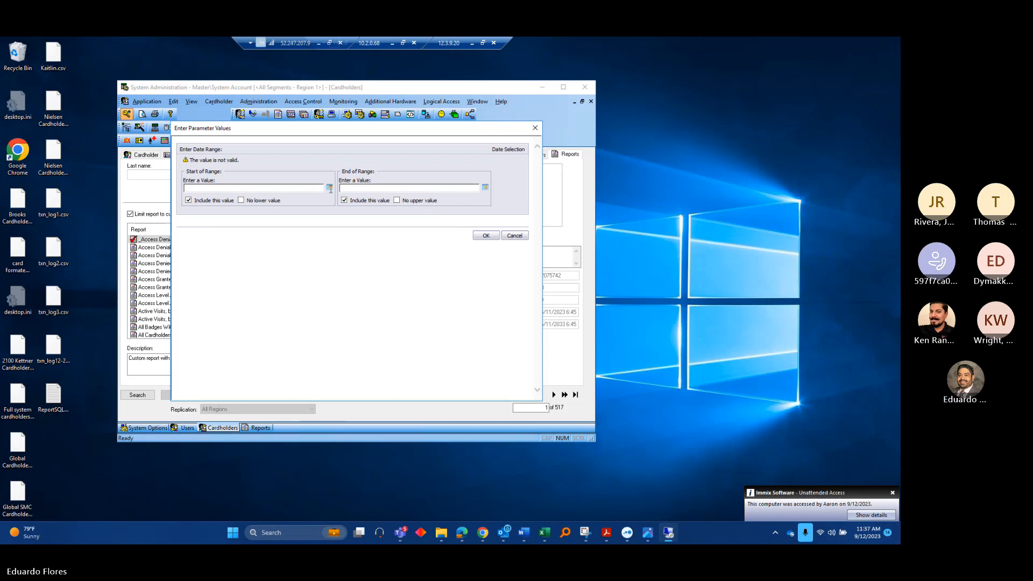
Reset the start of range to 9/12/2023 at midnight, 0:00:00
{"action": "left_click", "coordinate": [330, 188]}
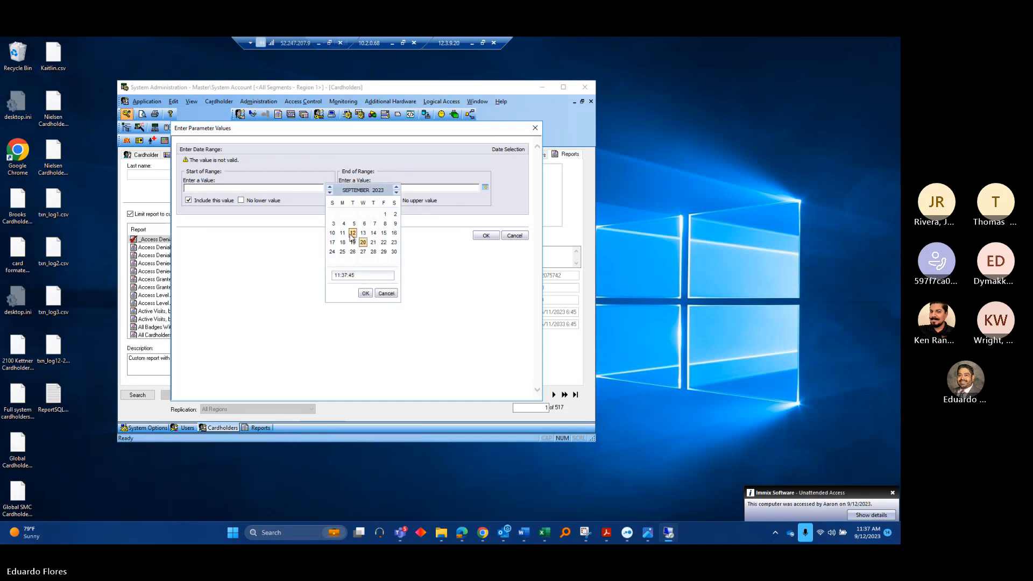
{"action": "left_click", "coordinate": [363, 252]}
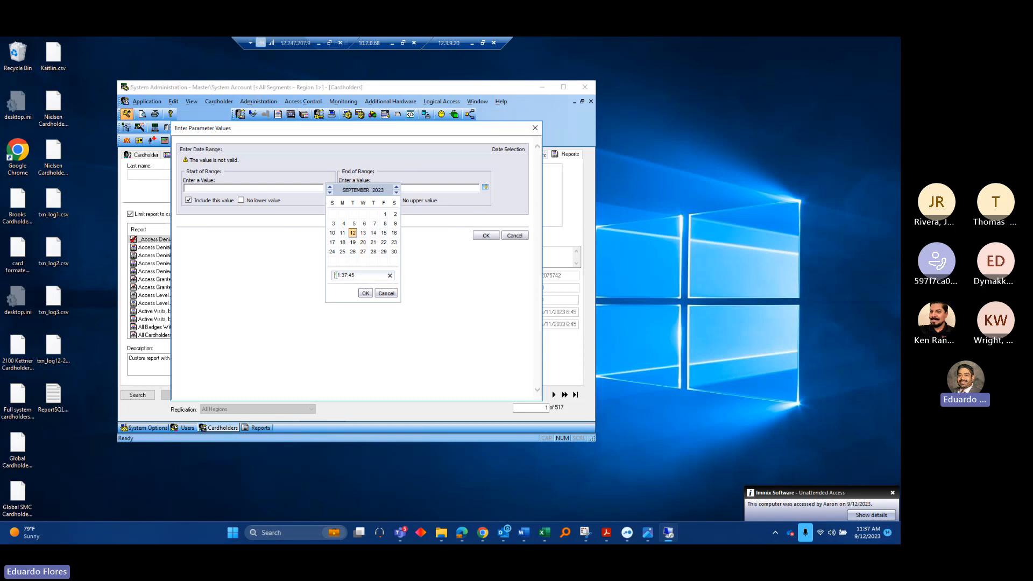
{"action": "left_click", "coordinate": [336, 275]}
{"action": "type", "text": "00"}
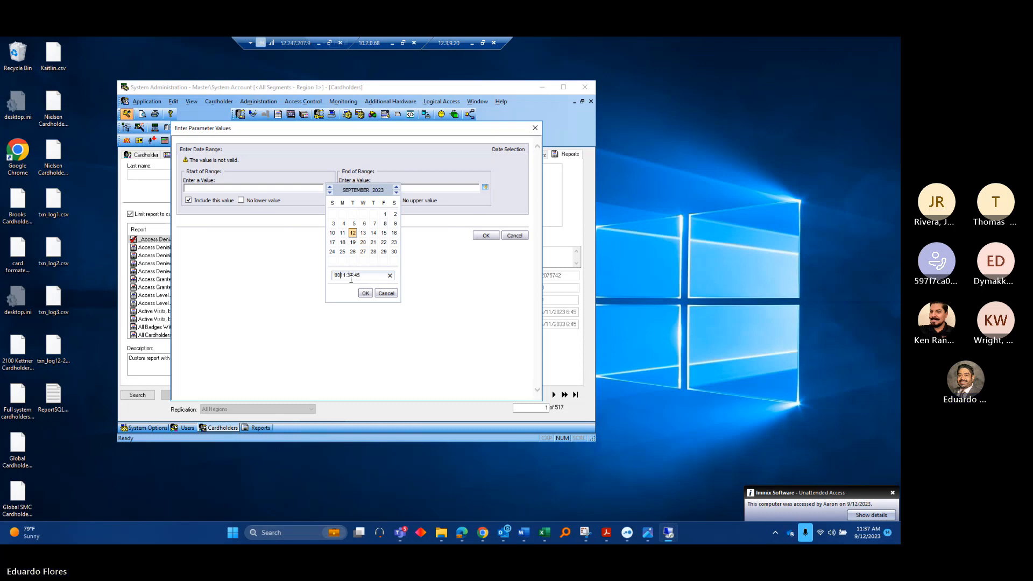
{"action": "key", "text": "Delete"}
{"action": "key", "text": "Delete"}
{"action": "left_click", "coordinate": [369, 293]}
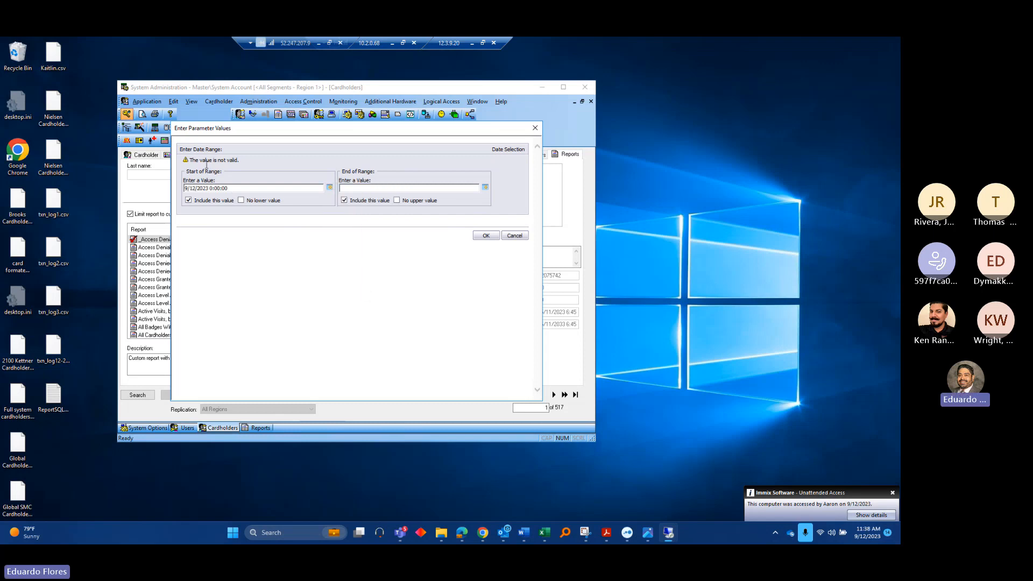
Fill in the missing end of range with the current time, 11:38:07, and submit
{"action": "left_click", "coordinate": [486, 237]}
{"action": "left_click", "coordinate": [372, 287]}
{"action": "left_click", "coordinate": [486, 187]}
{"action": "left_click", "coordinate": [446, 295]}
{"action": "left_click", "coordinate": [486, 237]}
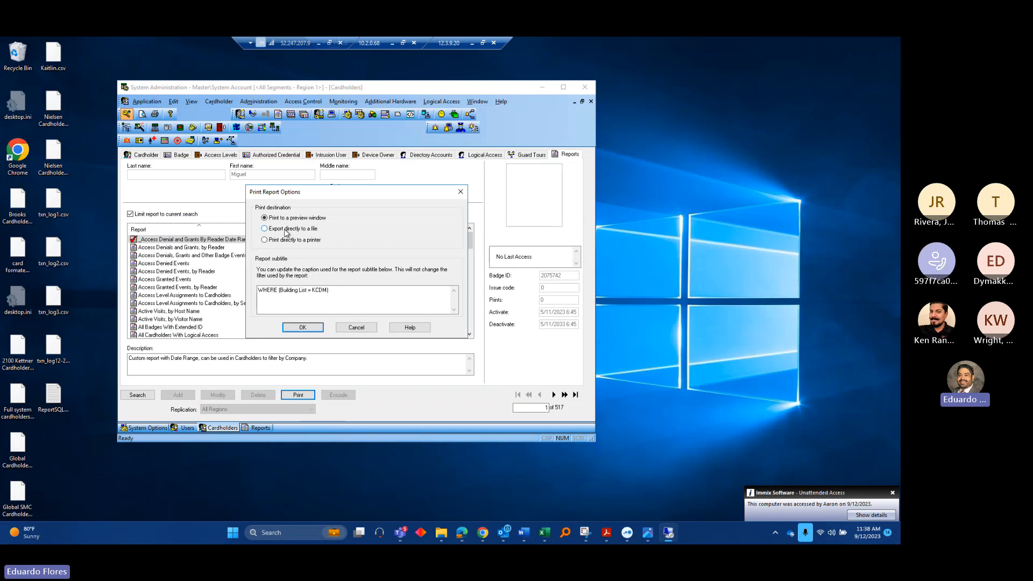
Preview the report and expand the East Lobby and Lobby Gym groups to reach East Lobby's 9/11/2023 events
{"action": "left_click", "coordinate": [318, 330]}
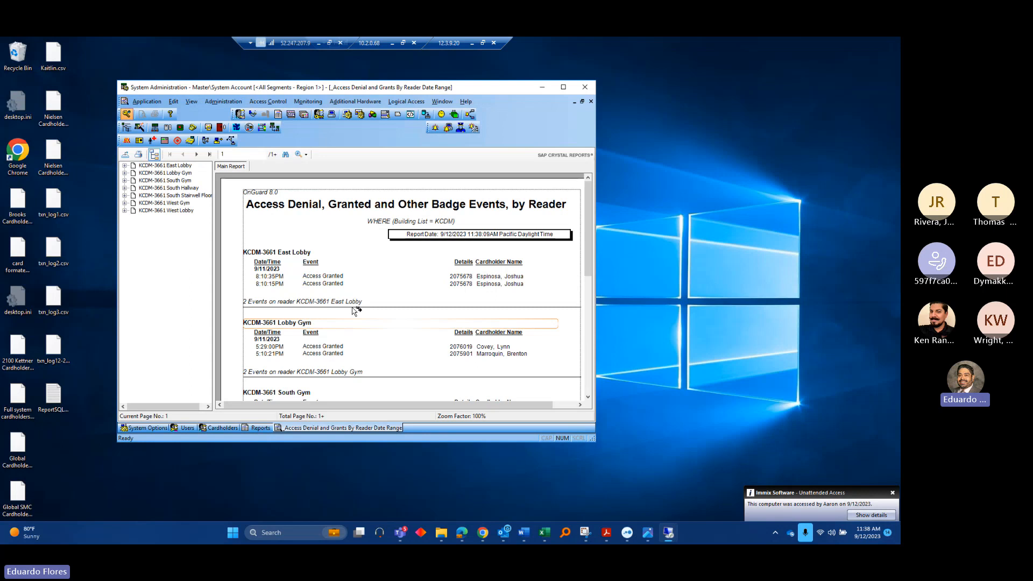
{"action": "left_click", "coordinate": [124, 166]}
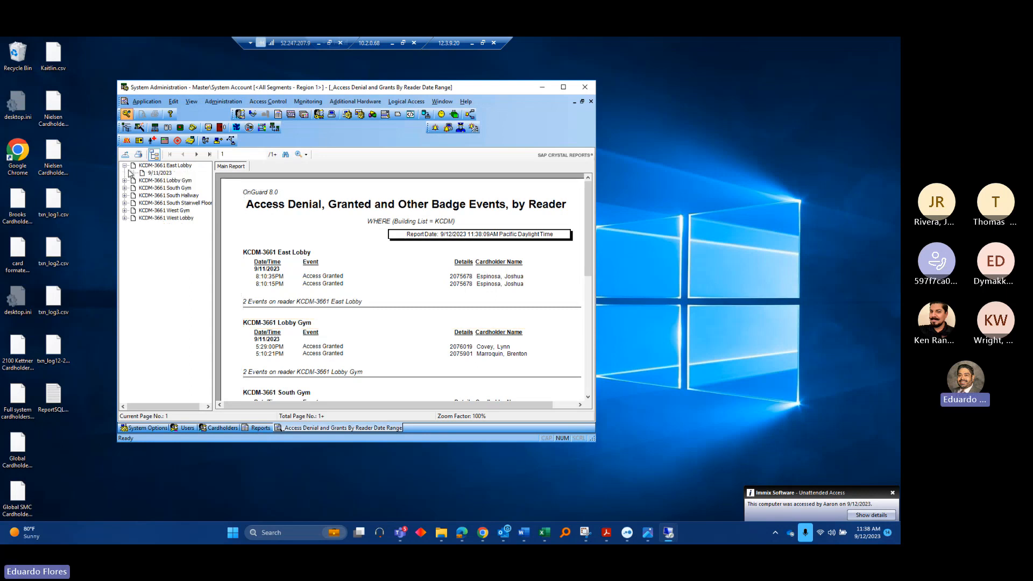
{"action": "left_click", "coordinate": [127, 181]}
{"action": "left_click", "coordinate": [159, 173]}
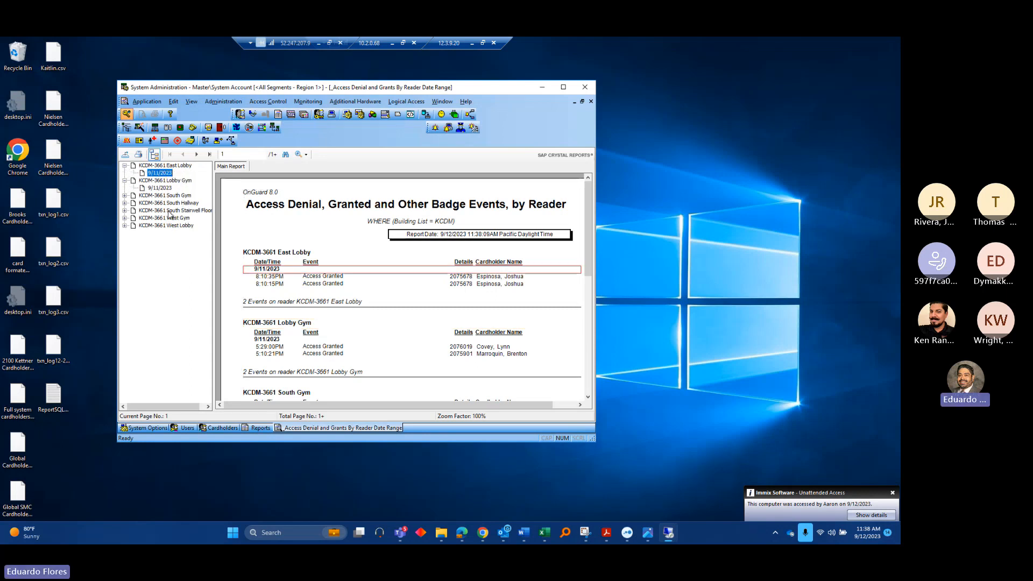
{"action": "scroll", "coordinate": [339, 305], "scroll_direction": "down", "scroll_amount": 3}
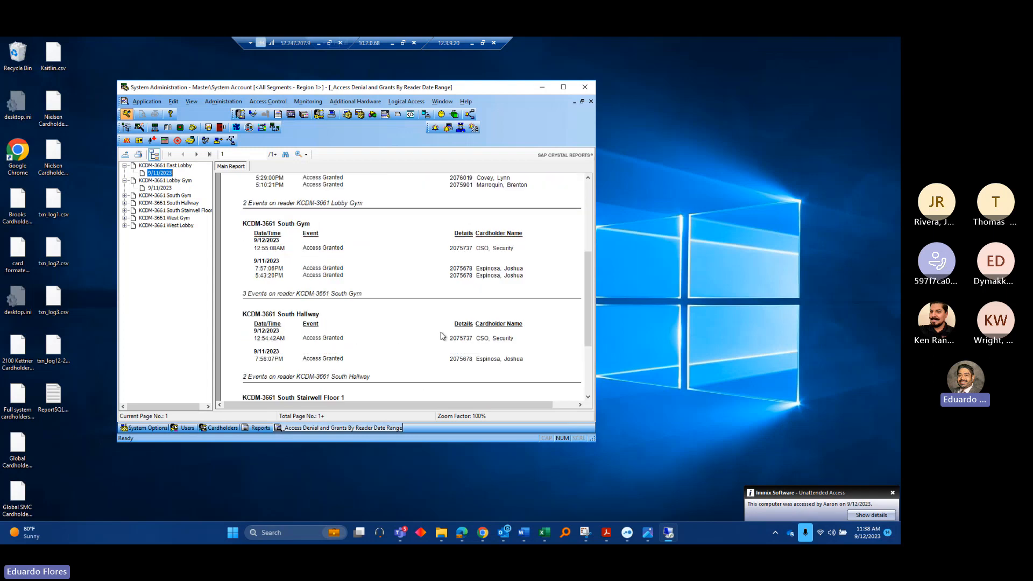
{"action": "scroll", "coordinate": [446, 339], "scroll_direction": "up", "scroll_amount": 5}
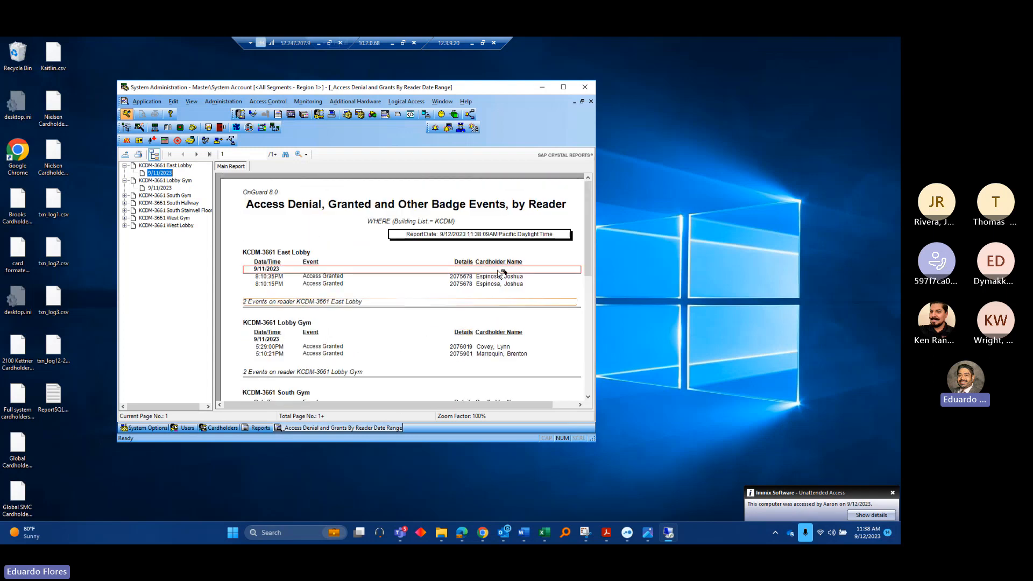
{"action": "left_click", "coordinate": [129, 158]}
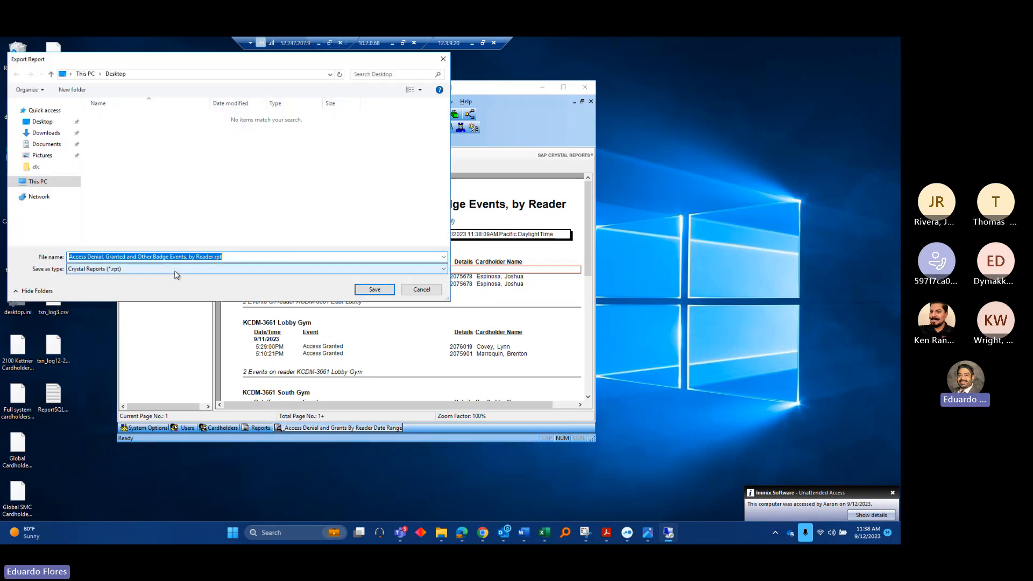
{"action": "left_click", "coordinate": [141, 269]}
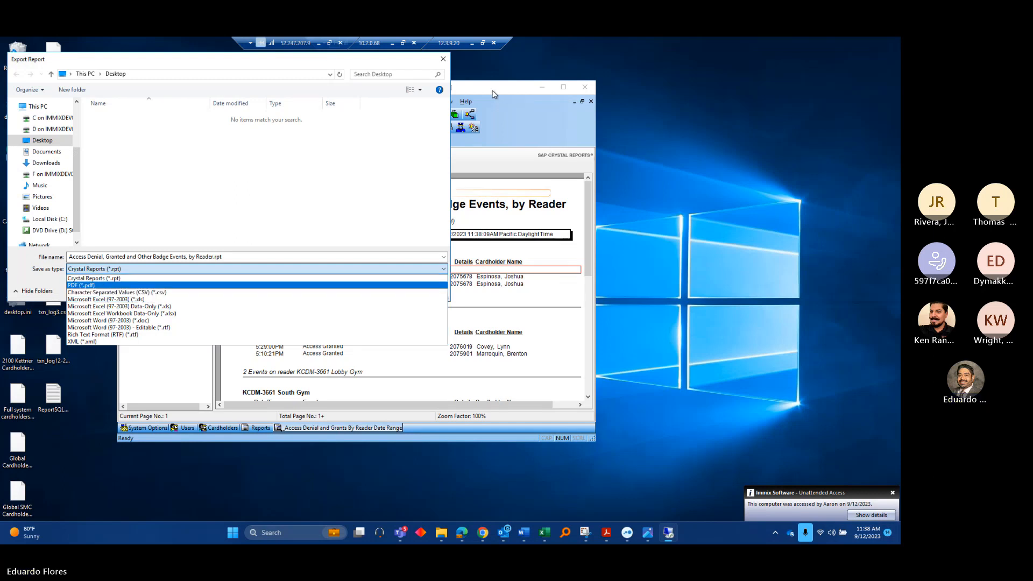
{"action": "left_click", "coordinate": [445, 61]}
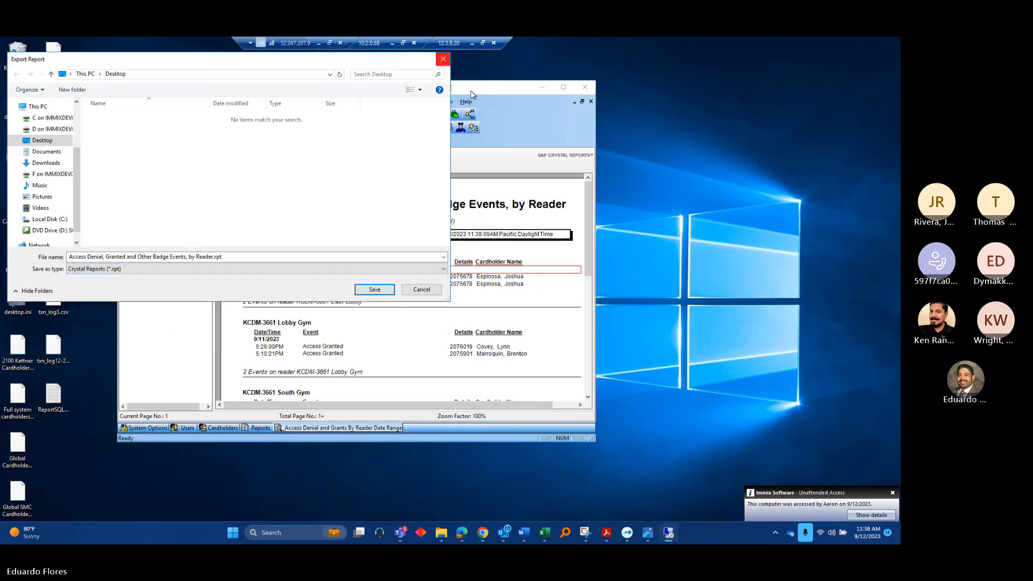
{"action": "left_click", "coordinate": [422, 290]}
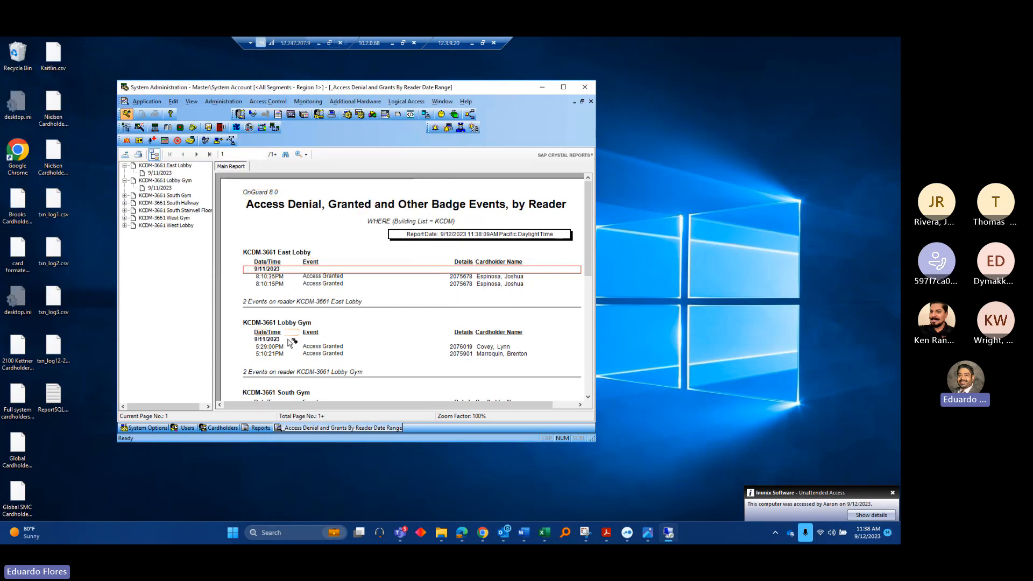
Return to the cardholder records and rerun the building KCDM search, finding 517 records
{"action": "scroll", "coordinate": [377, 323], "scroll_direction": "down", "scroll_amount": 3}
{"action": "scroll", "coordinate": [409, 323], "scroll_direction": "up", "scroll_amount": 3}
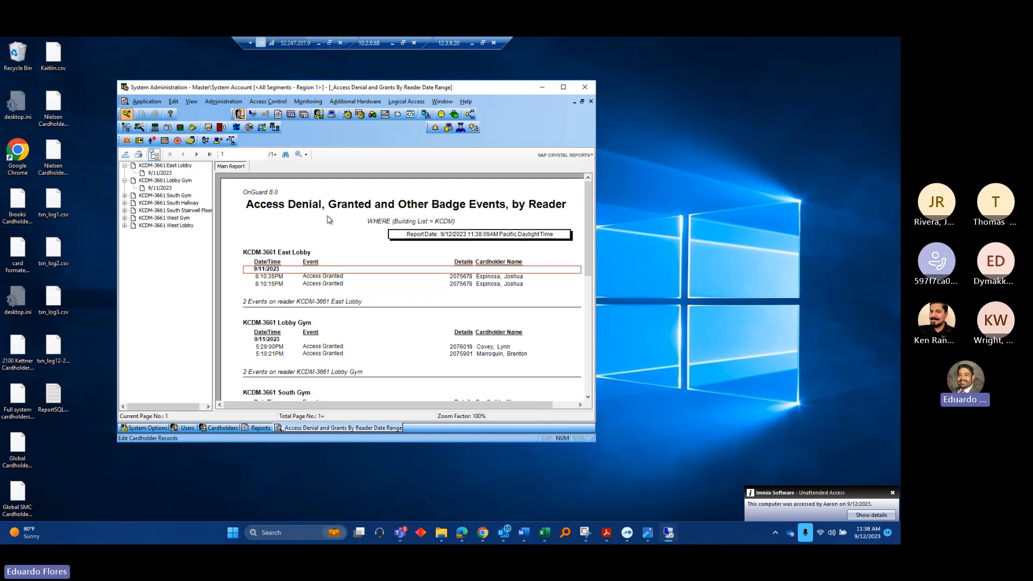
{"action": "left_click", "coordinate": [240, 114]}
{"action": "left_click", "coordinate": [138, 155]}
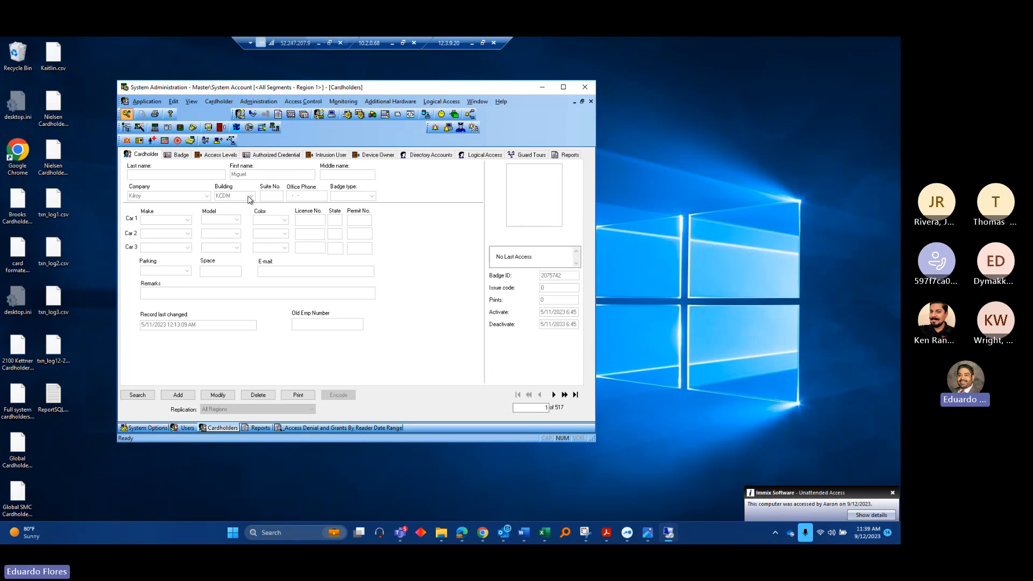
{"action": "left_click", "coordinate": [139, 393]}
{"action": "left_click", "coordinate": [251, 196]}
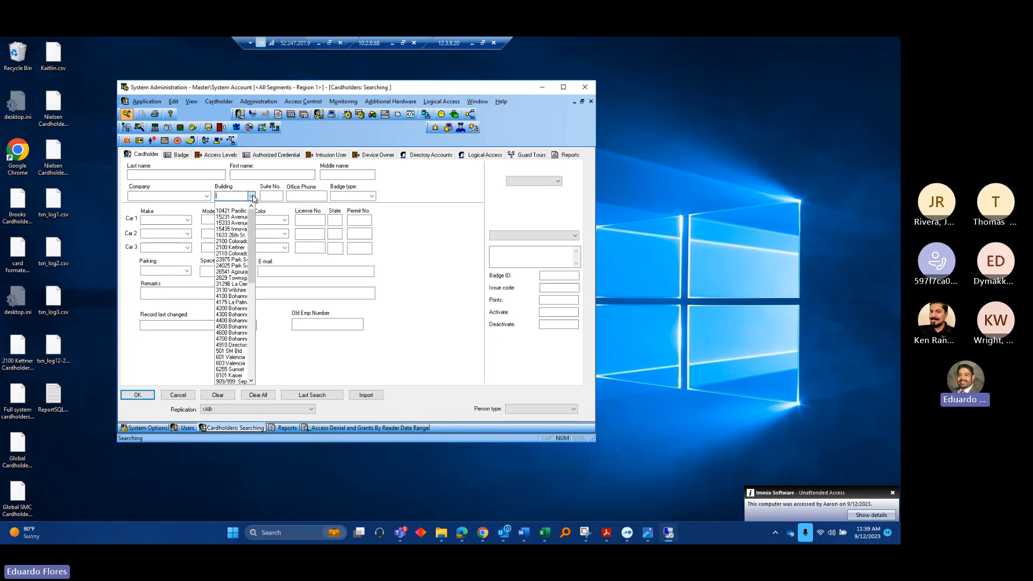
{"action": "type", "text": "kcdm"}
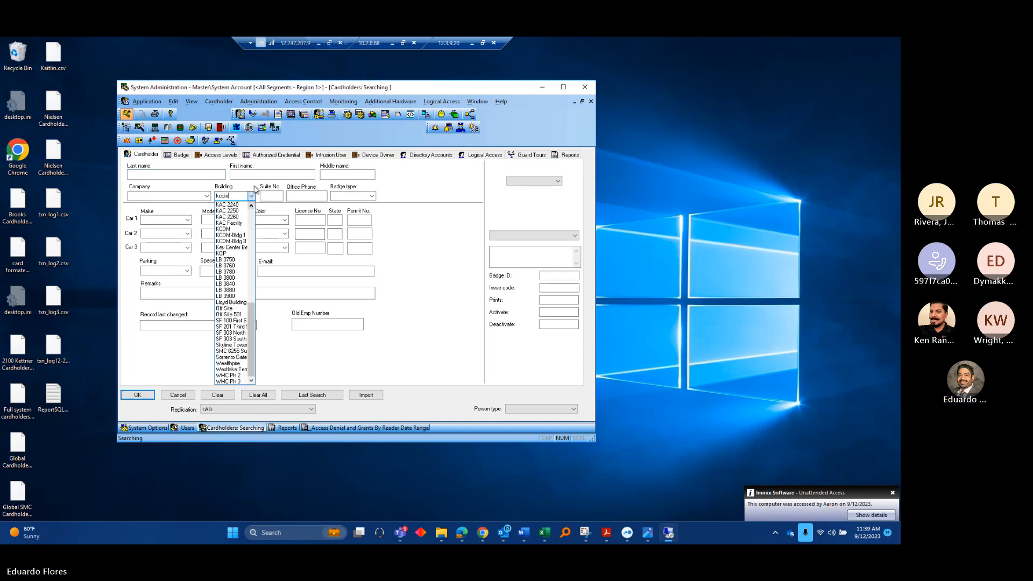
{"action": "left_click", "coordinate": [226, 229]}
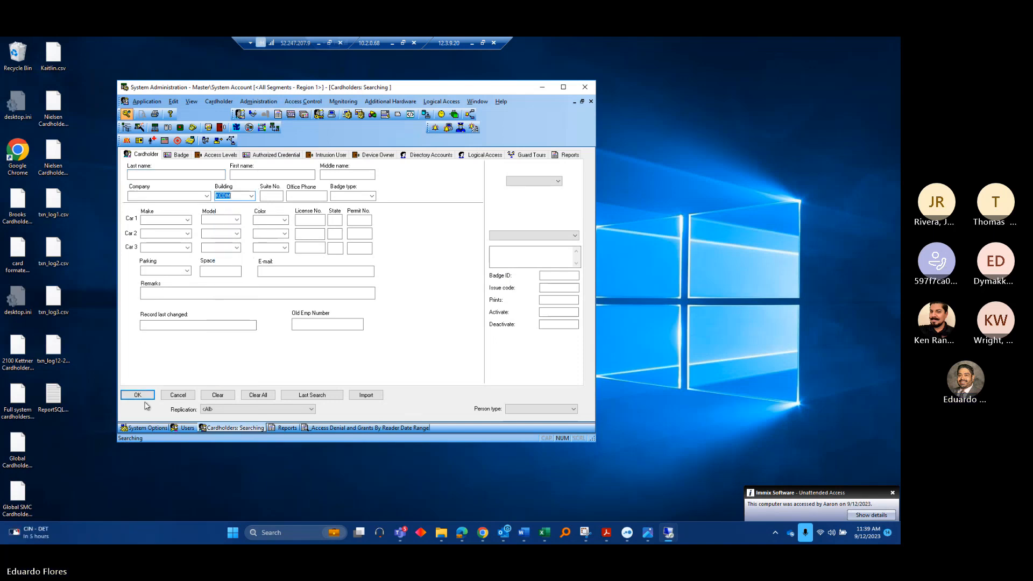
{"action": "left_click", "coordinate": [138, 396]}
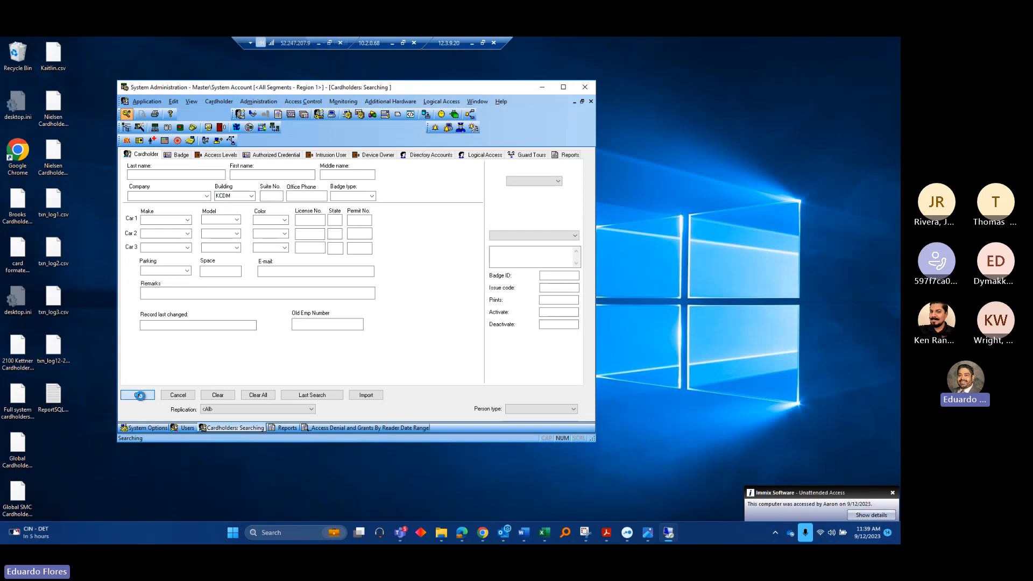
Show the cardholder reports list and begin a new blank cardholder search
{"action": "left_click", "coordinate": [568, 155]}
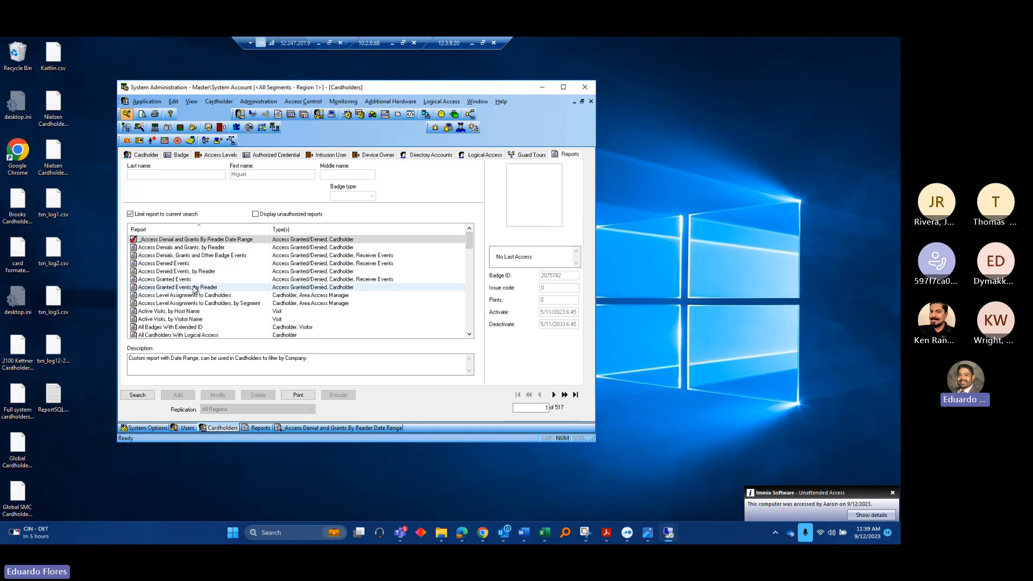
{"action": "scroll", "coordinate": [204, 291], "scroll_direction": "down", "scroll_amount": 1}
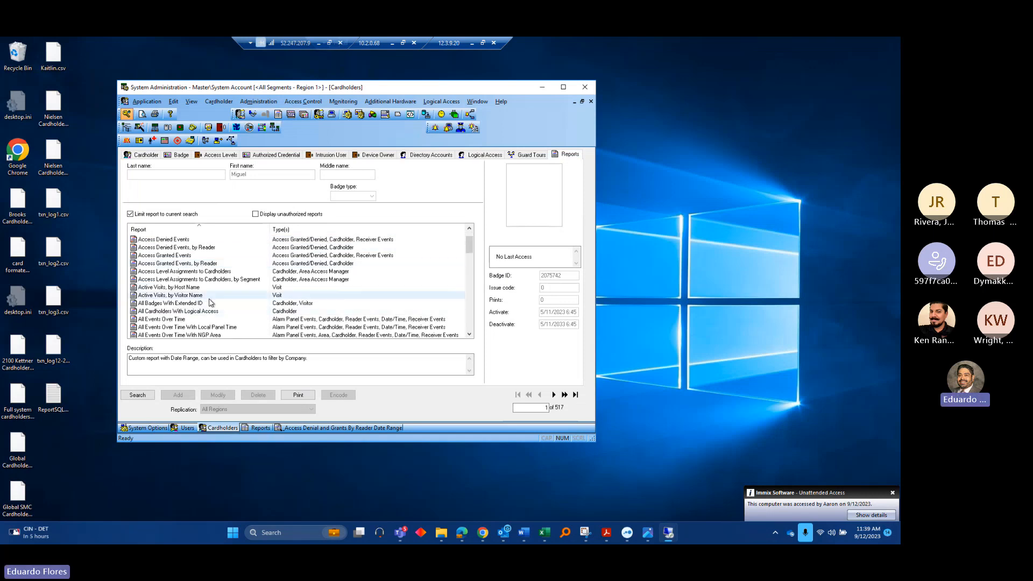
{"action": "scroll", "coordinate": [210, 302], "scroll_direction": "up", "scroll_amount": 1}
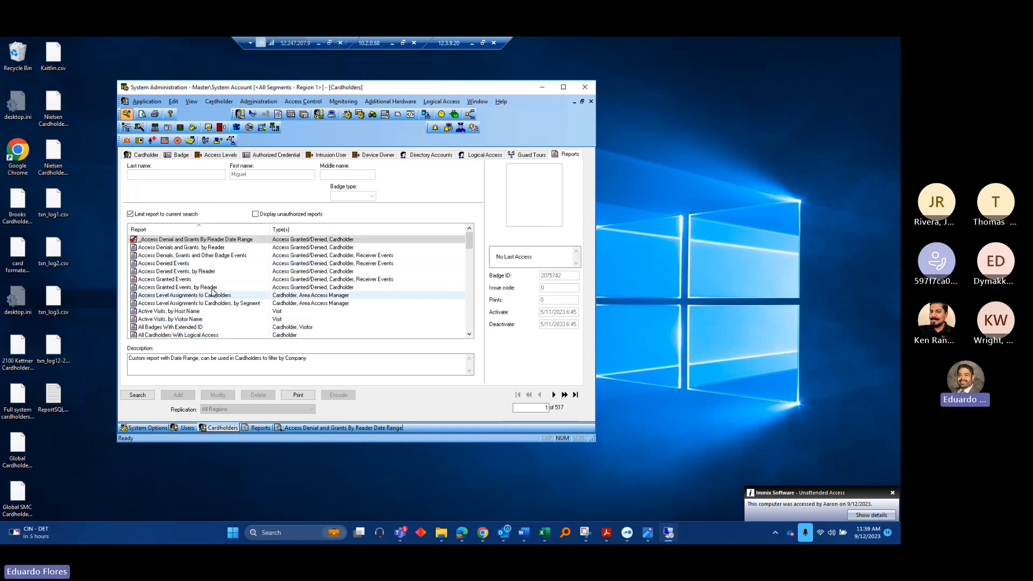
{"action": "left_click", "coordinate": [138, 395]}
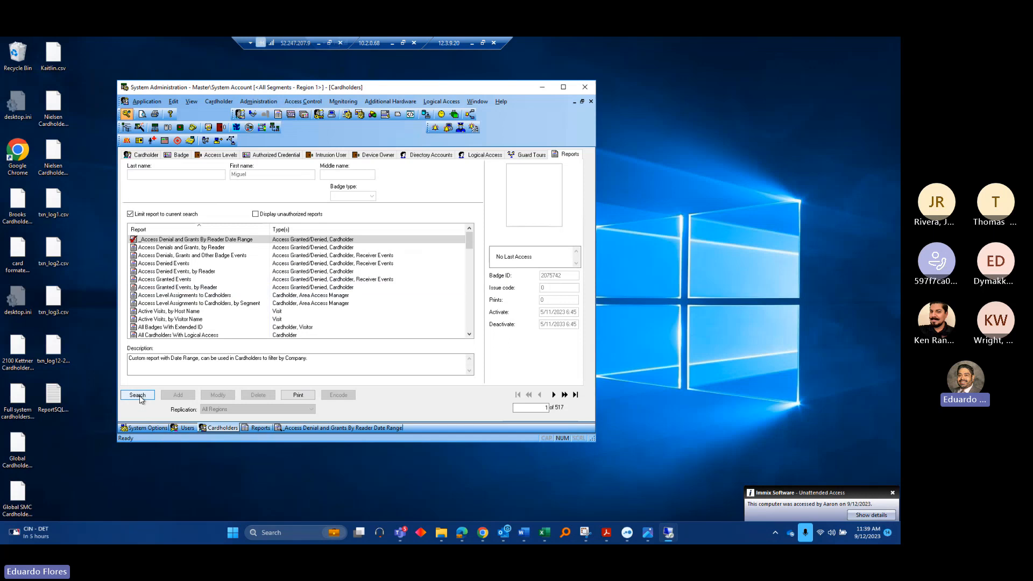
Search cardholders by company Olivier Corporation, returning 18 records
{"action": "left_click", "coordinate": [141, 154]}
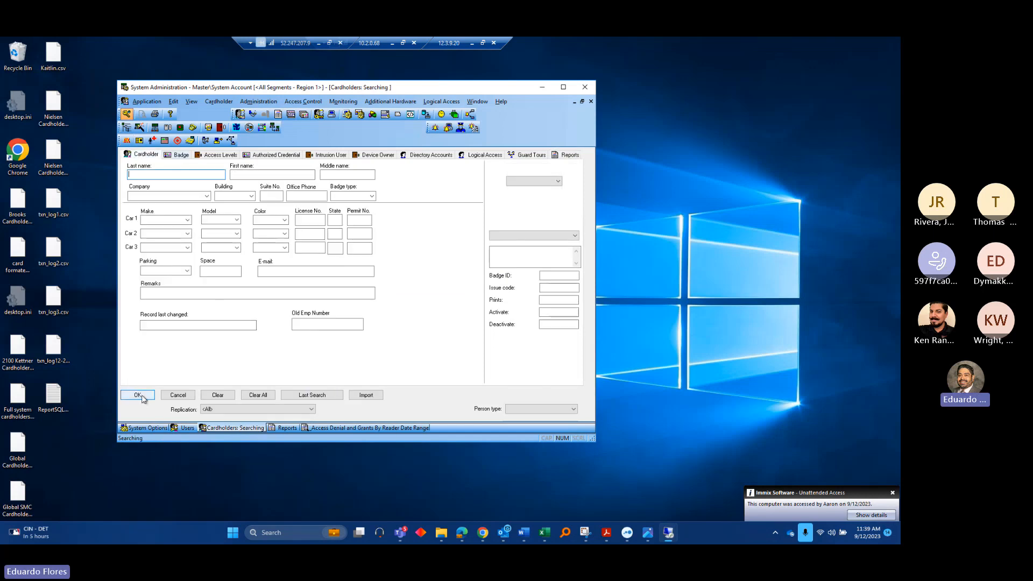
{"action": "left_click", "coordinate": [206, 196]}
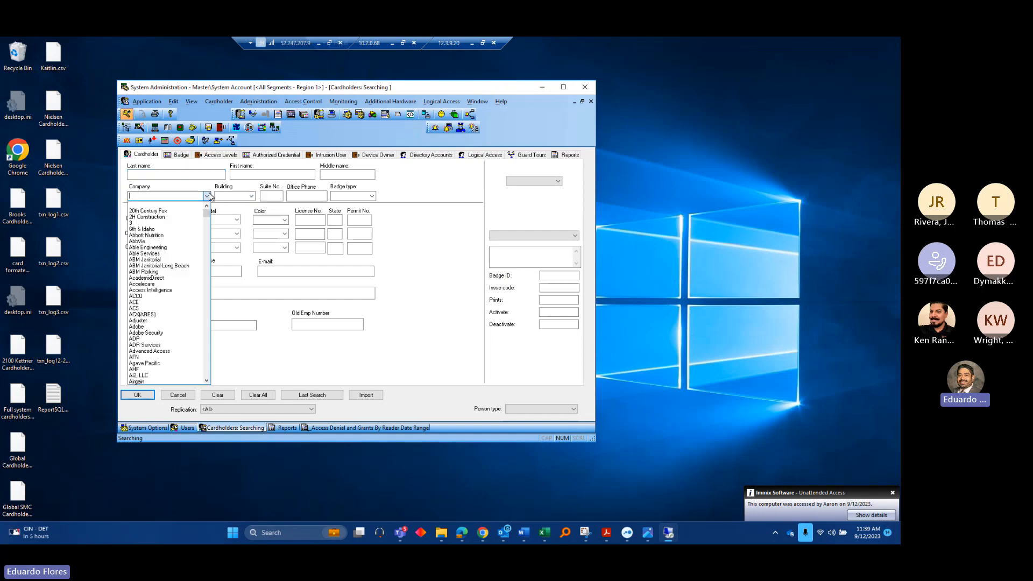
{"action": "type", "text": "olliv"}
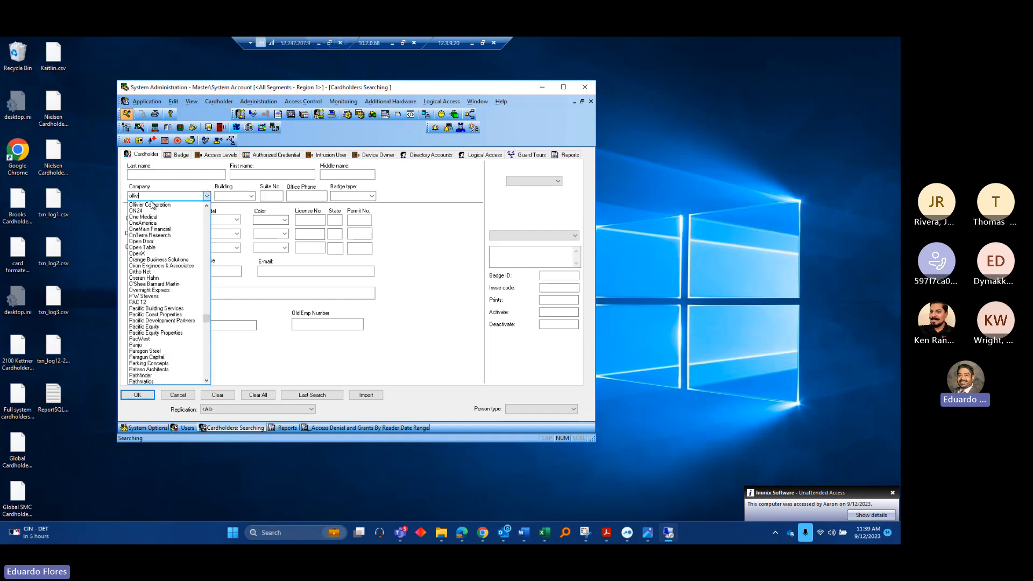
{"action": "left_click", "coordinate": [153, 205]}
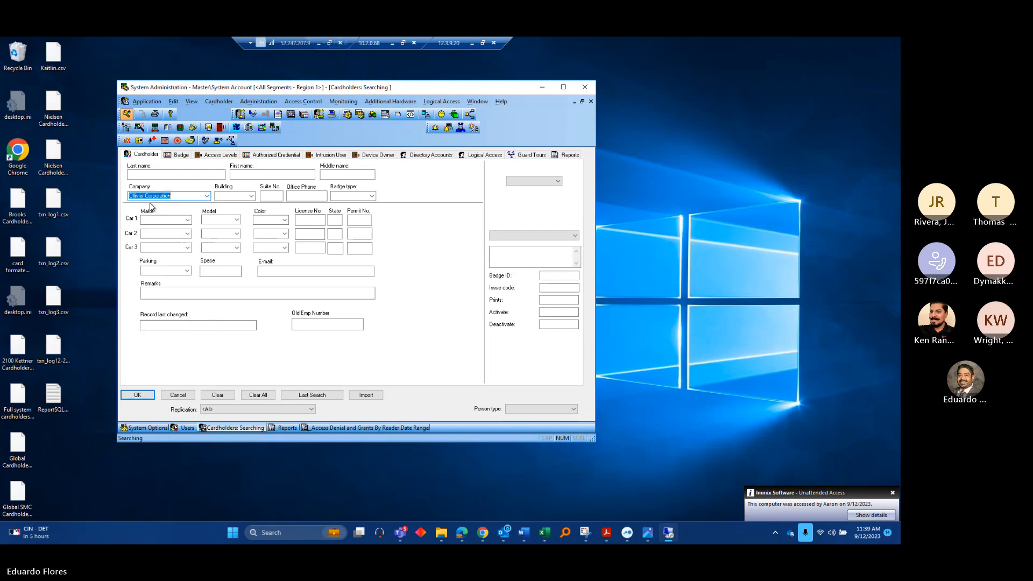
{"action": "left_click", "coordinate": [137, 397]}
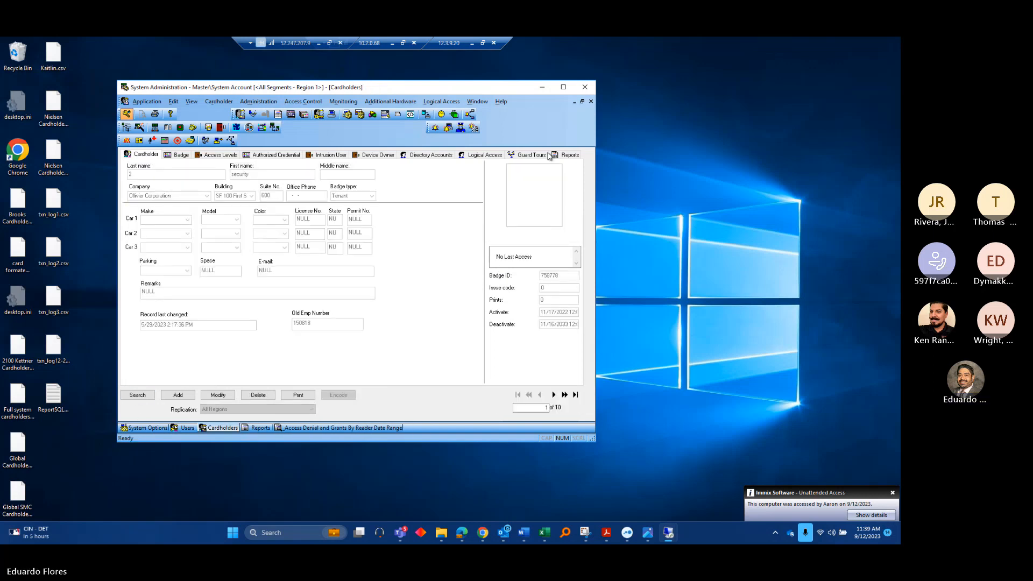
Select the Cardholders, by Last Name report in the reports list
{"action": "left_click", "coordinate": [566, 156]}
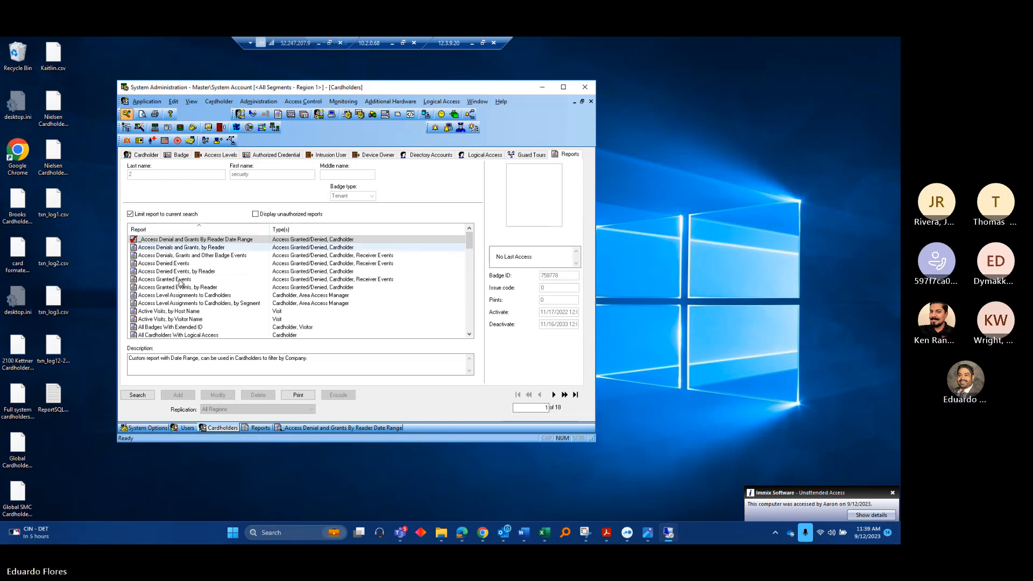
{"action": "scroll", "coordinate": [178, 292], "scroll_direction": "down", "scroll_amount": 1}
{"action": "scroll", "coordinate": [183, 293], "scroll_direction": "down", "scroll_amount": 5}
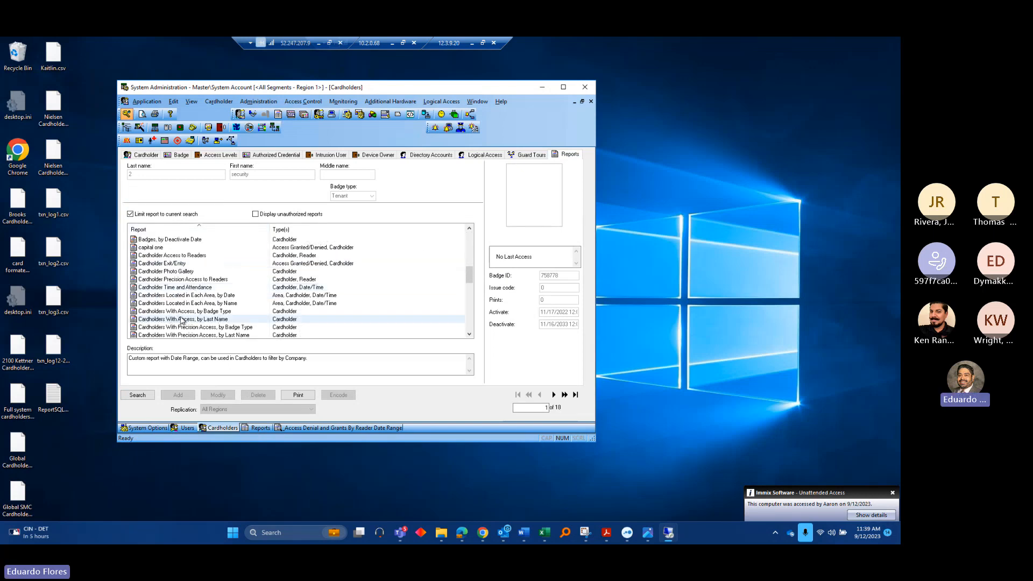
{"action": "scroll", "coordinate": [185, 320], "scroll_direction": "down", "scroll_amount": 3}
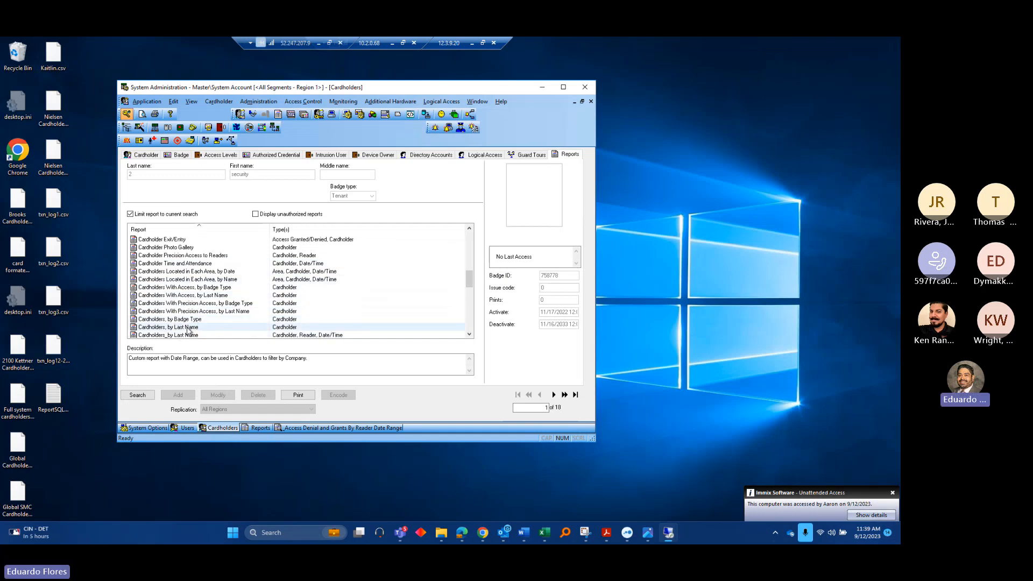
{"action": "left_click", "coordinate": [195, 327]}
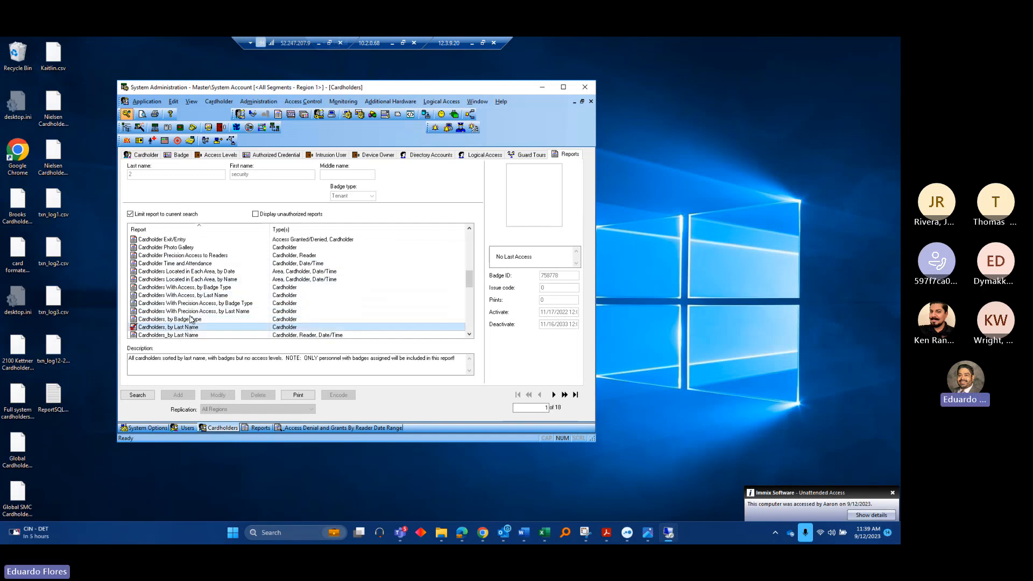
Print the Cardholders, by Last Name report to a preview window and scroll through it
{"action": "left_click", "coordinate": [298, 395]}
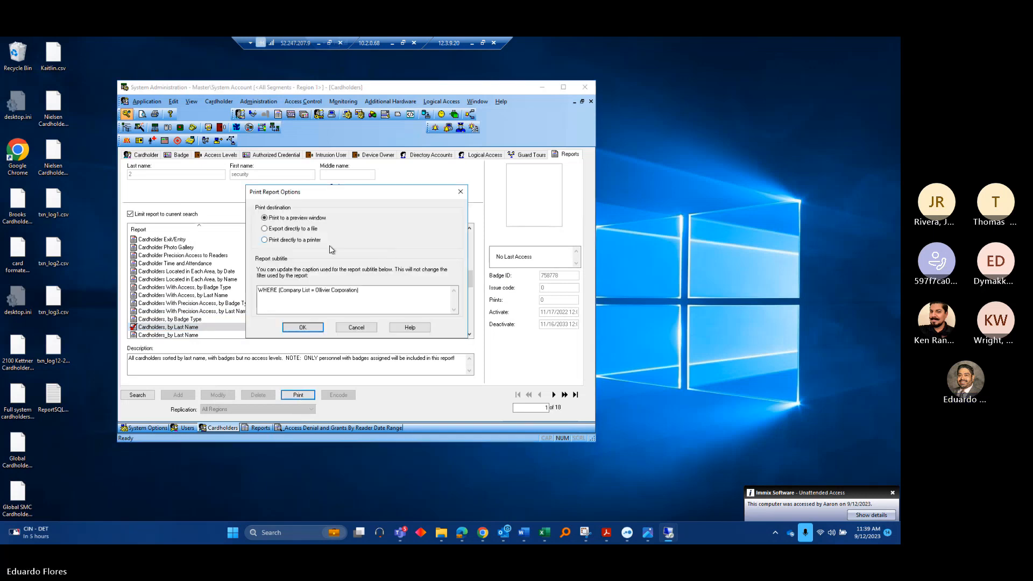
{"action": "left_click", "coordinate": [311, 328]}
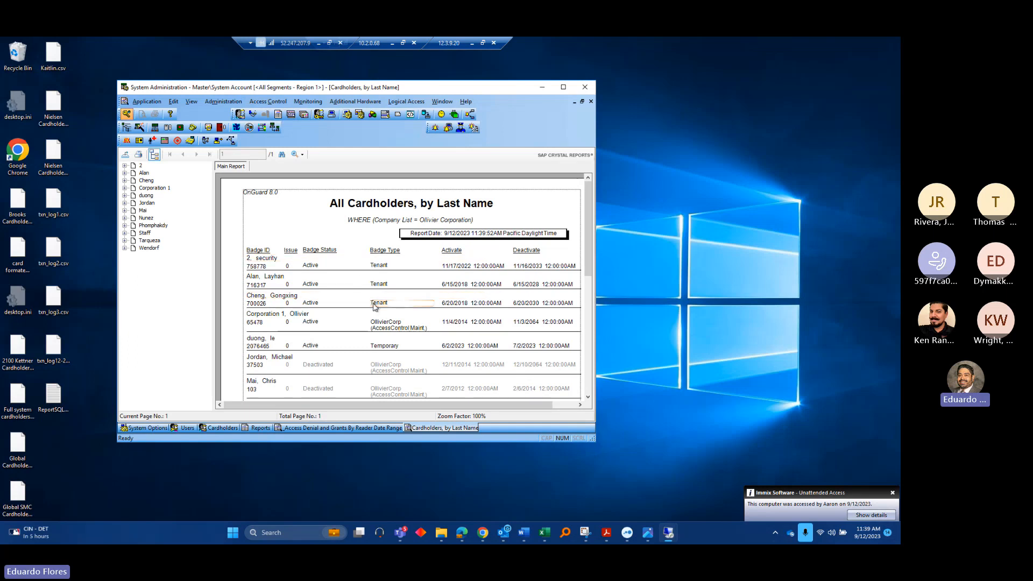
{"action": "scroll", "coordinate": [376, 307], "scroll_direction": "down", "scroll_amount": 8}
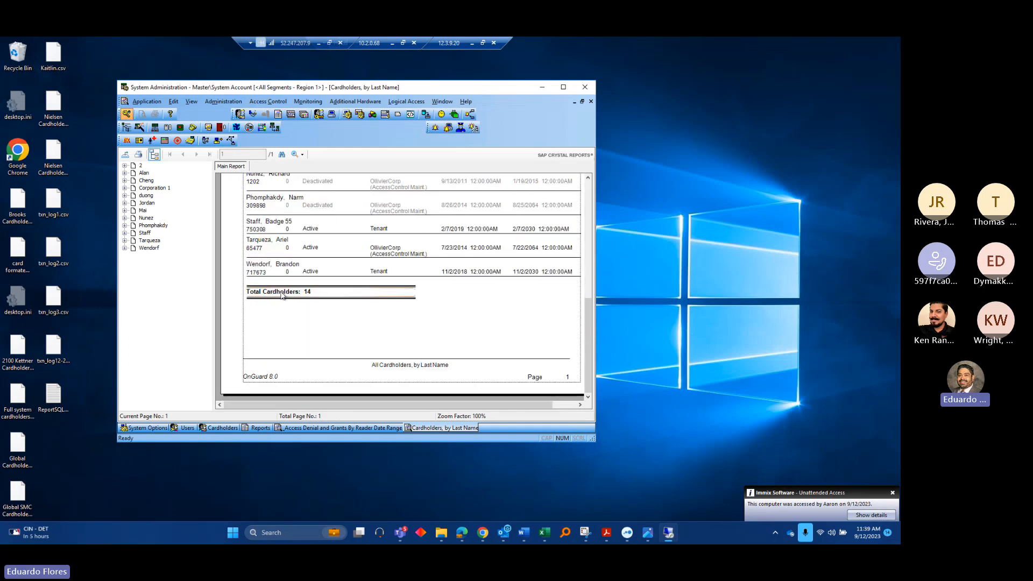
{"action": "scroll", "coordinate": [345, 293], "scroll_direction": "up", "scroll_amount": 3}
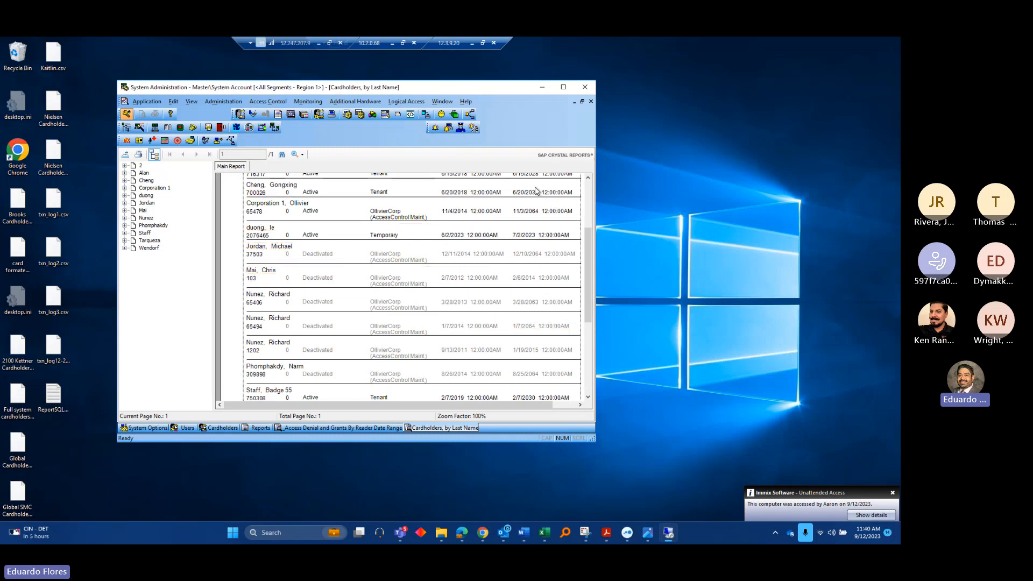
Open the Export Report dialog, view the file types, then cancel without exporting
{"action": "left_click", "coordinate": [129, 155]}
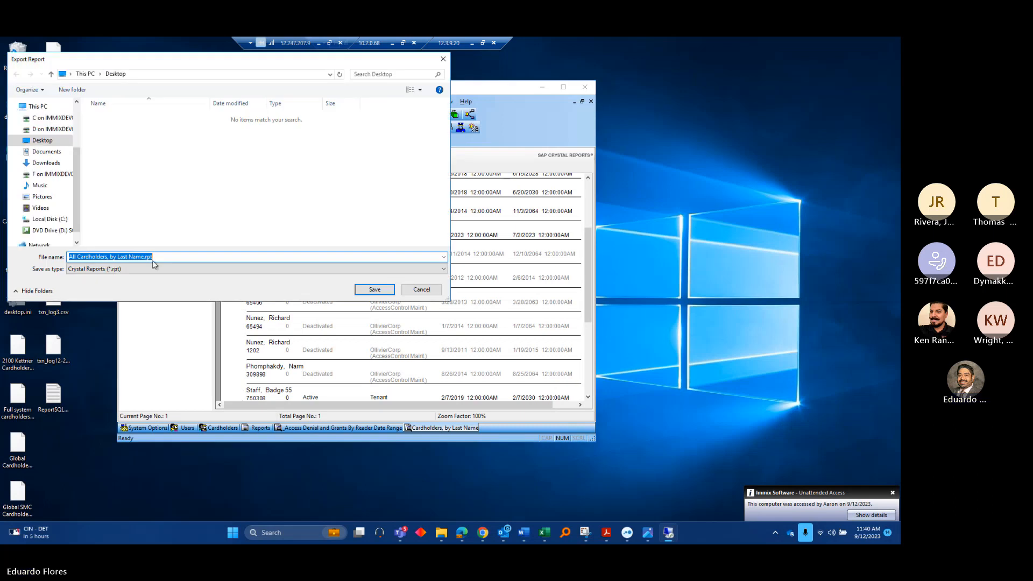
{"action": "left_click", "coordinate": [125, 270]}
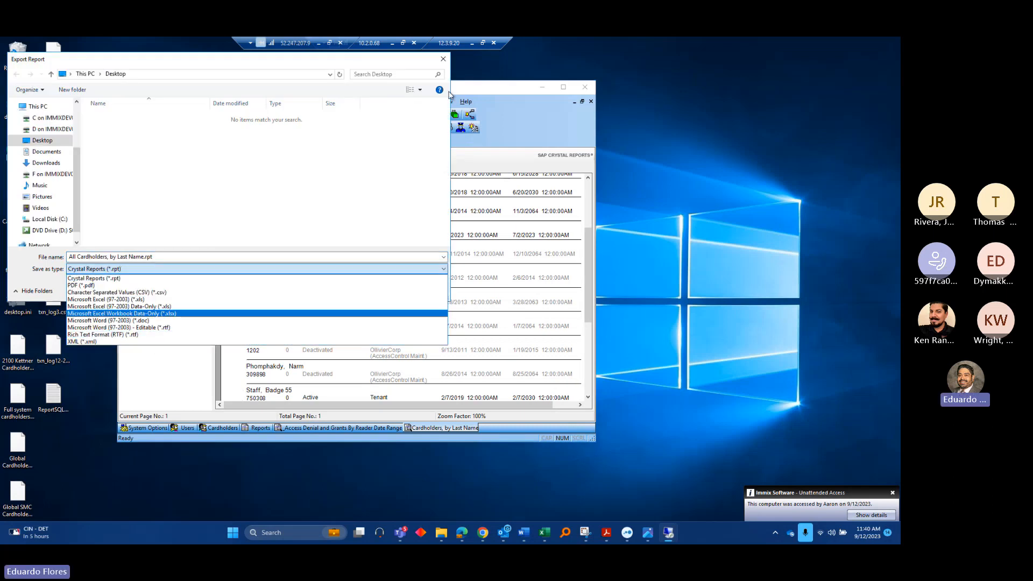
{"action": "left_click", "coordinate": [444, 60]}
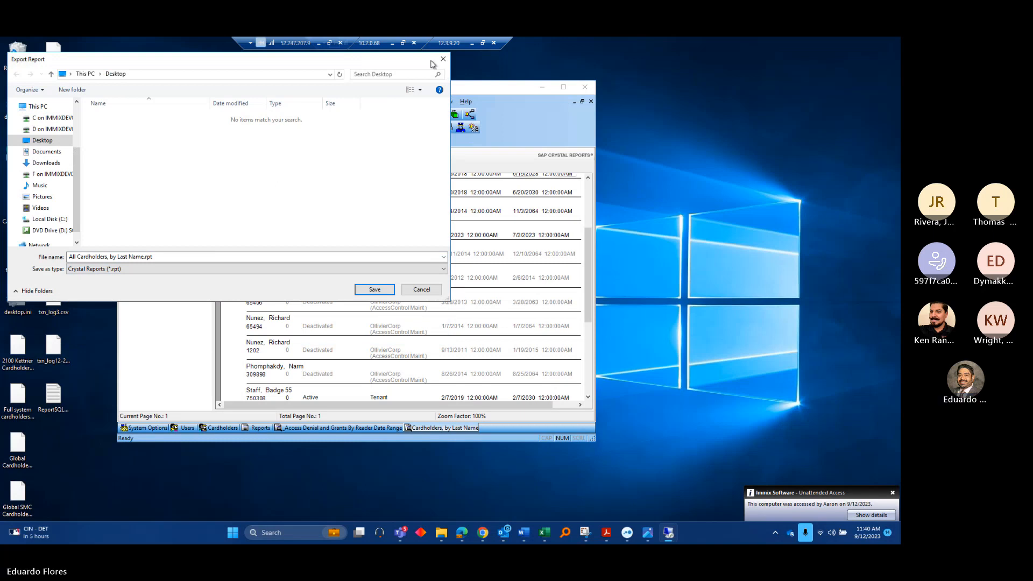
{"action": "left_click", "coordinate": [444, 59]}
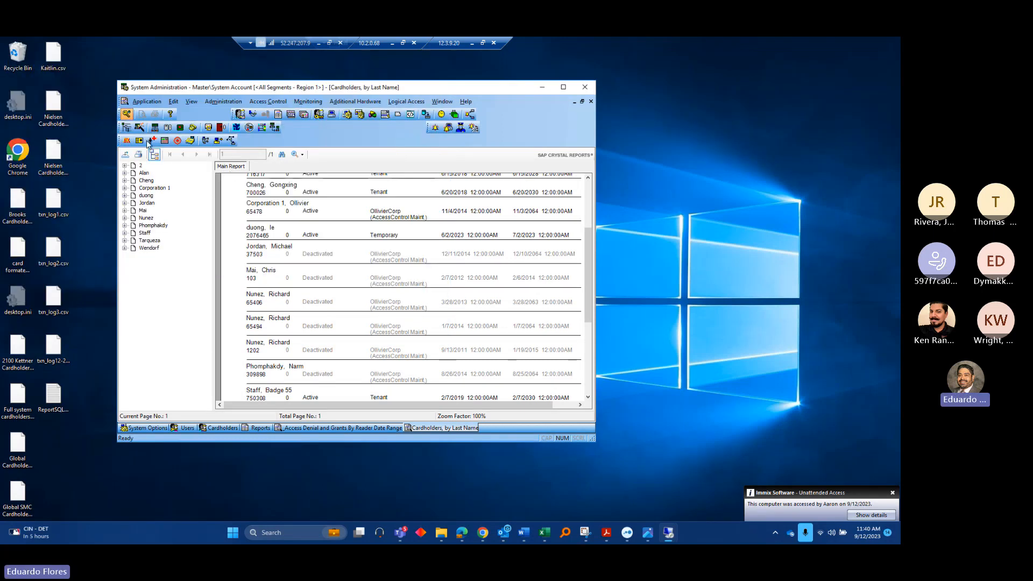
Return to the reports list and print the report with 'Export directly to a file'
{"action": "left_click", "coordinate": [179, 428]}
{"action": "left_click", "coordinate": [217, 429]}
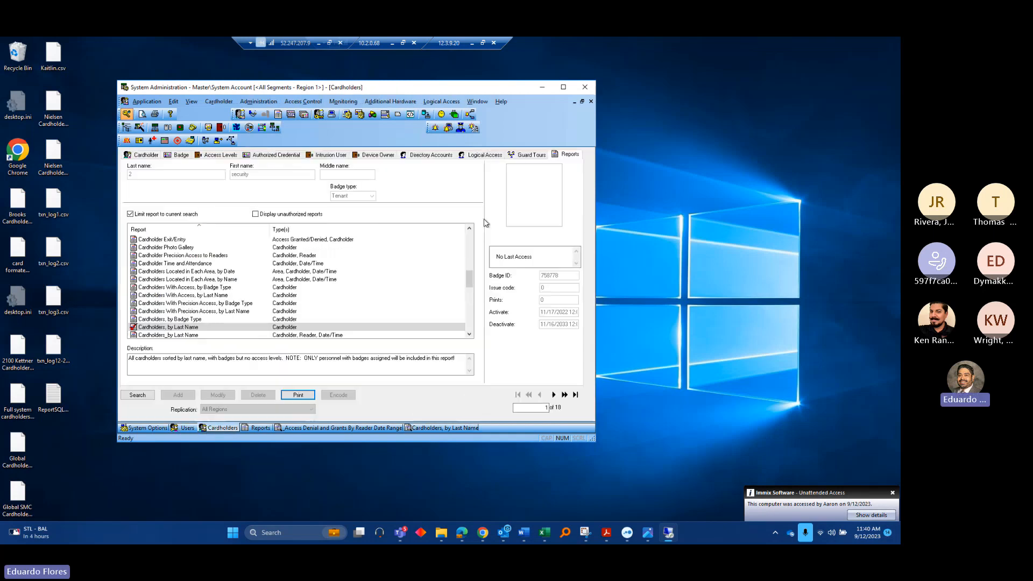
{"action": "left_click", "coordinate": [299, 395]}
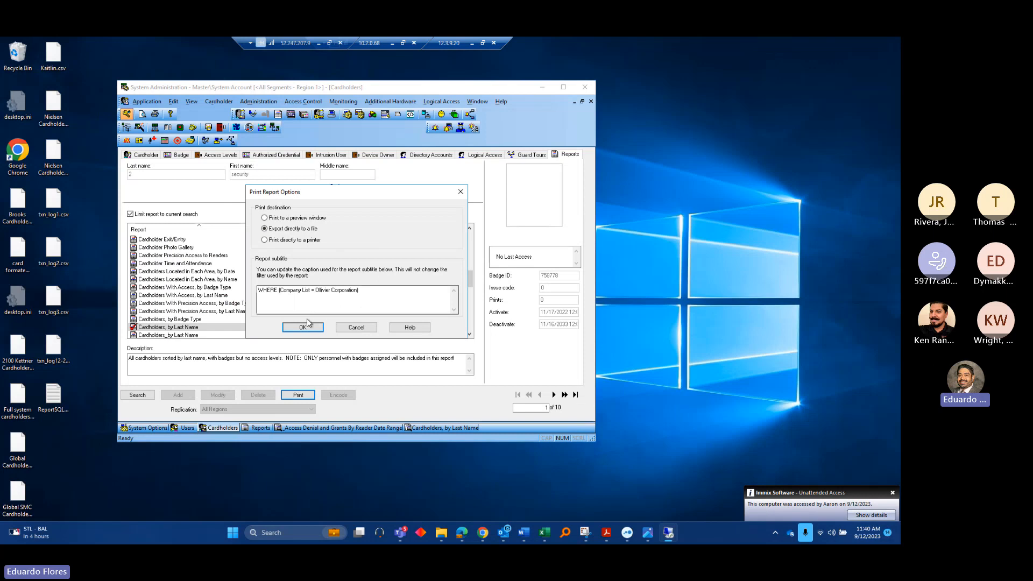
{"action": "left_click", "coordinate": [302, 327]}
Export as Separated Values (CSV) with default delimiters, saved as test on the Desktop
{"action": "left_click", "coordinate": [338, 255]}
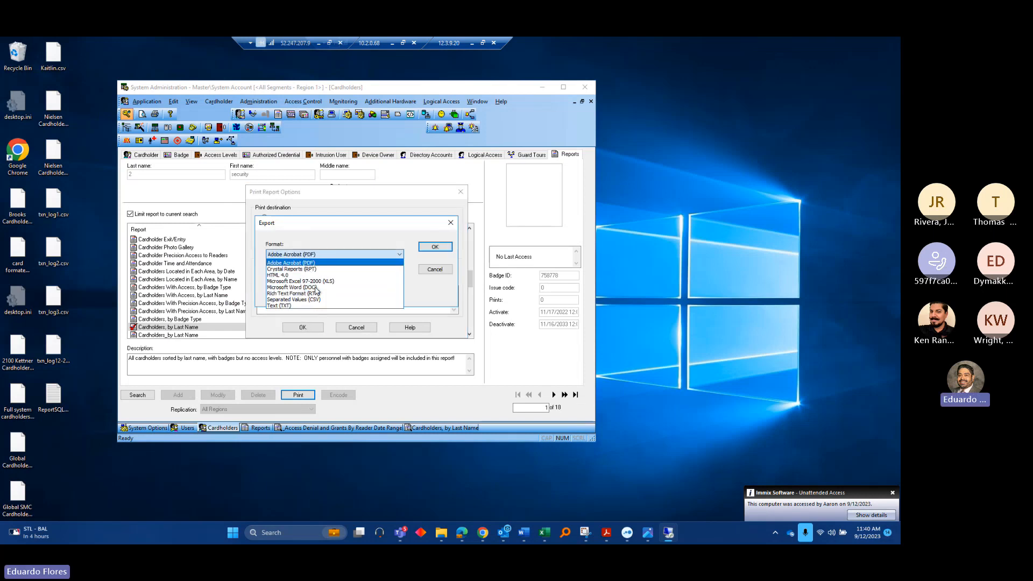
{"action": "left_click", "coordinate": [391, 299]}
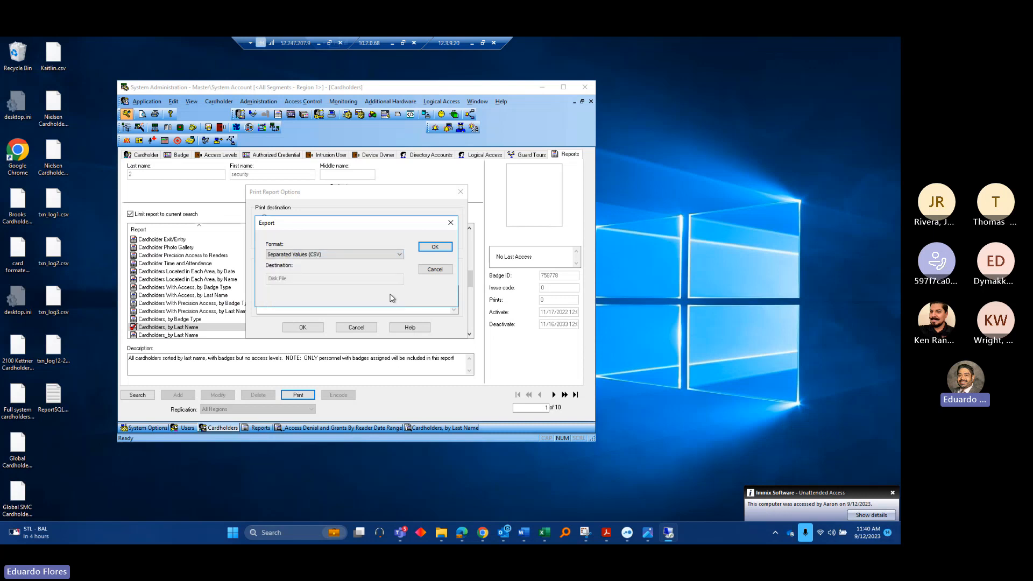
{"action": "left_click", "coordinate": [432, 247]}
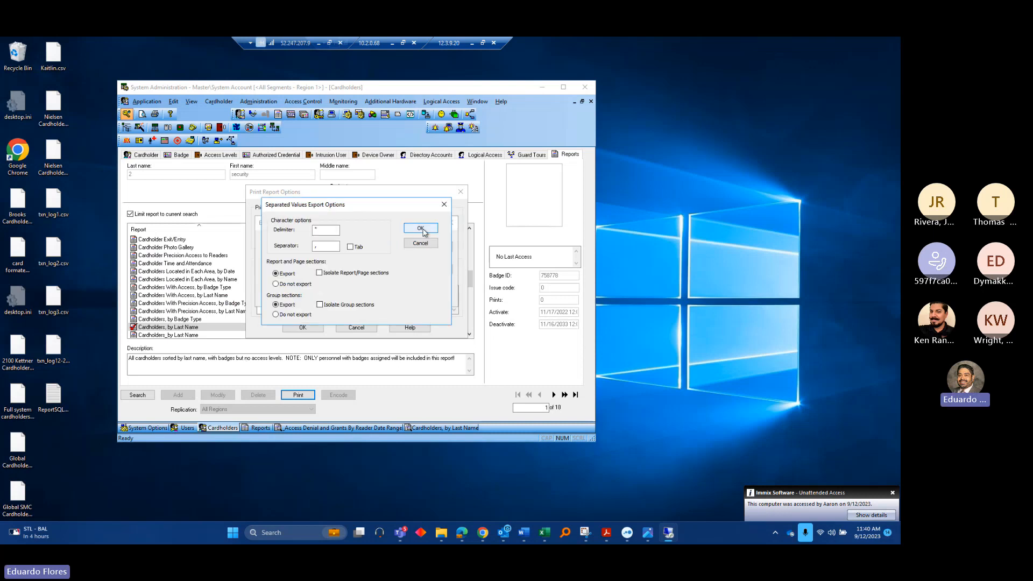
{"action": "left_click", "coordinate": [422, 229]}
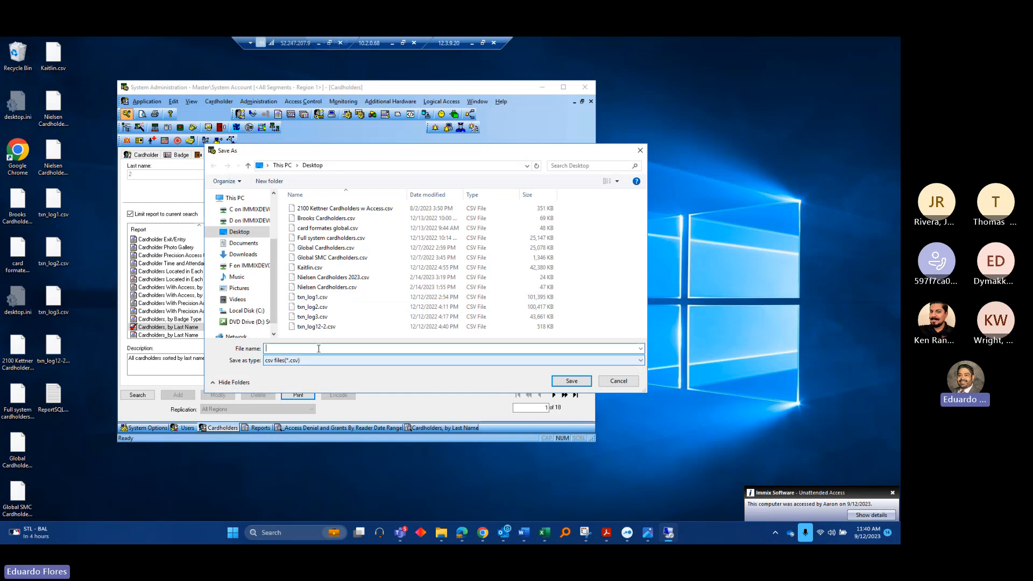
{"action": "type", "text": "test"}
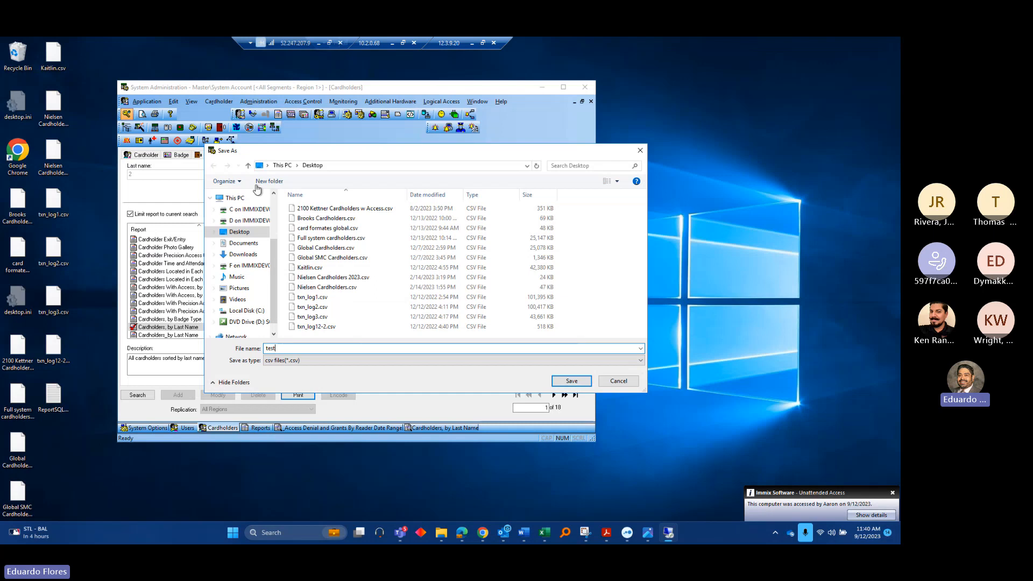
{"action": "left_click", "coordinate": [571, 381]}
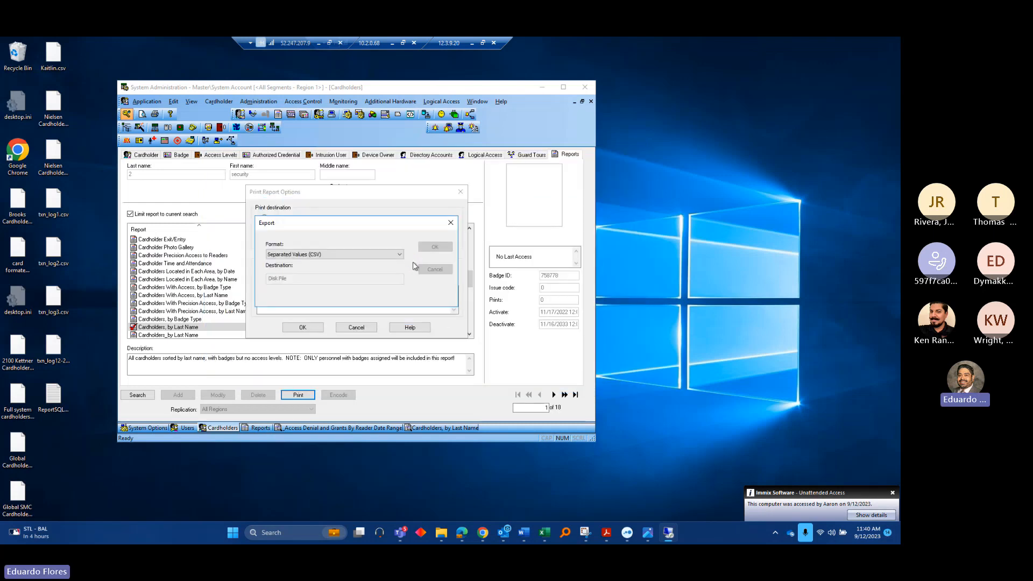
{"action": "left_click", "coordinate": [376, 289]}
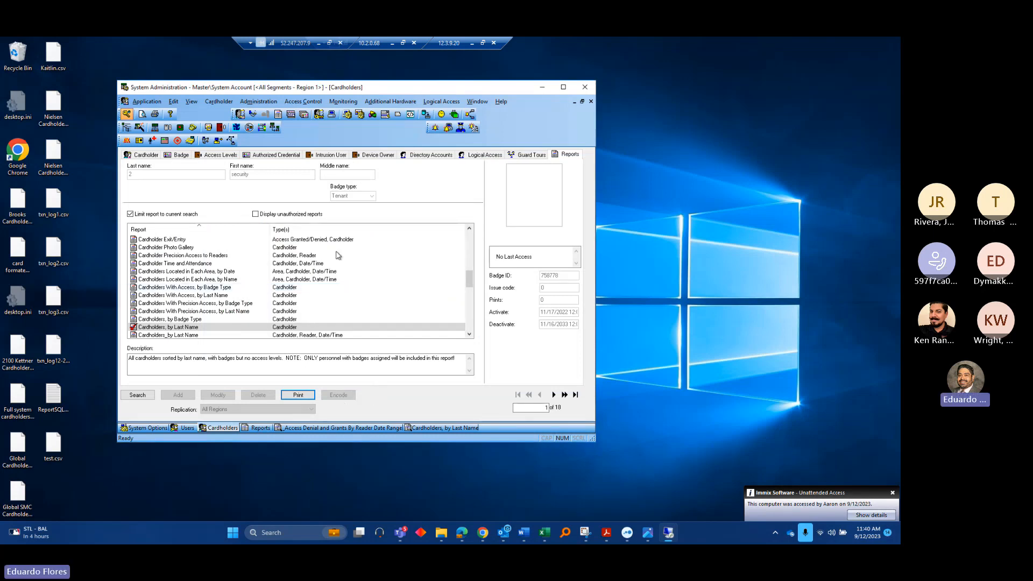
Use the Administration menu to reopen the Cardholder tab, showing the first of 18 records
{"action": "scroll", "coordinate": [199, 318], "scroll_direction": "down", "scroll_amount": 2}
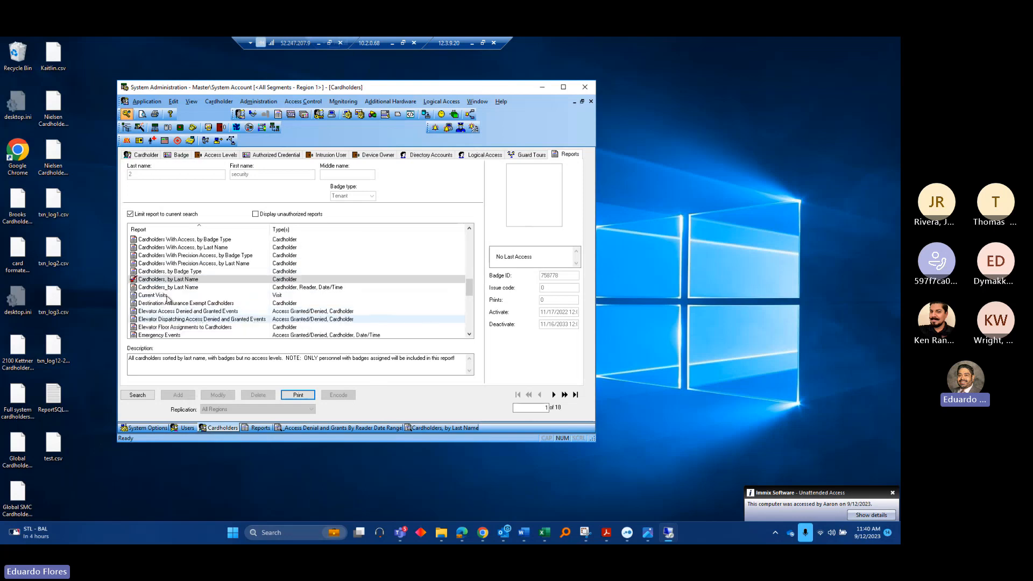
{"action": "scroll", "coordinate": [177, 302], "scroll_direction": "down", "scroll_amount": 2}
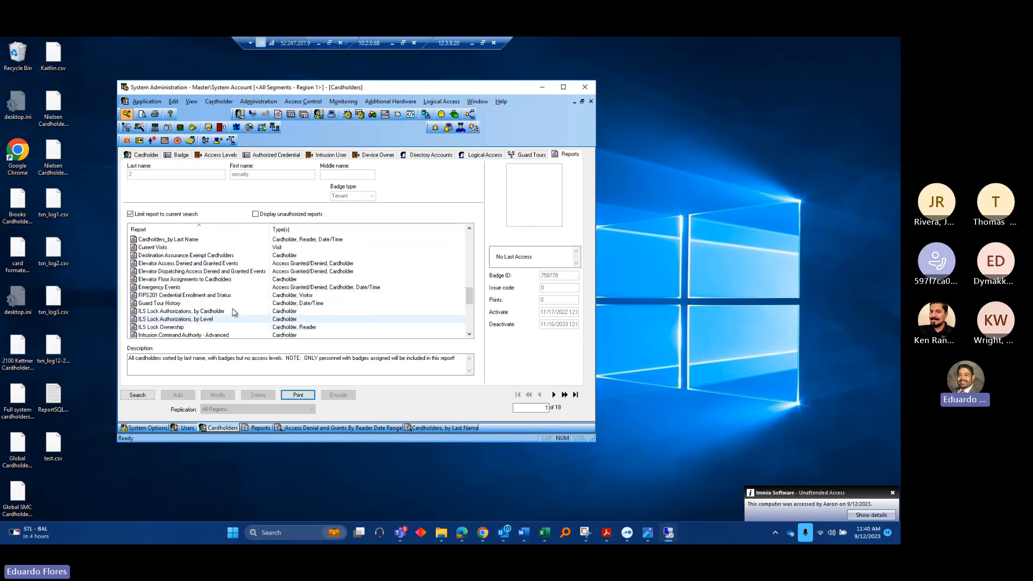
{"action": "scroll", "coordinate": [235, 313], "scroll_direction": "up", "scroll_amount": 2}
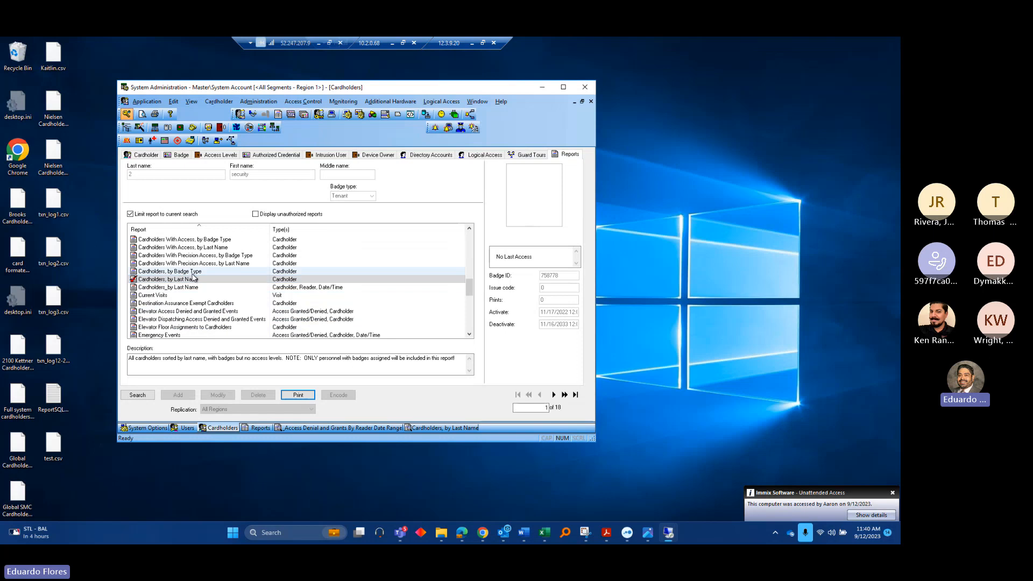
{"action": "scroll", "coordinate": [181, 272], "scroll_direction": "up", "scroll_amount": 6}
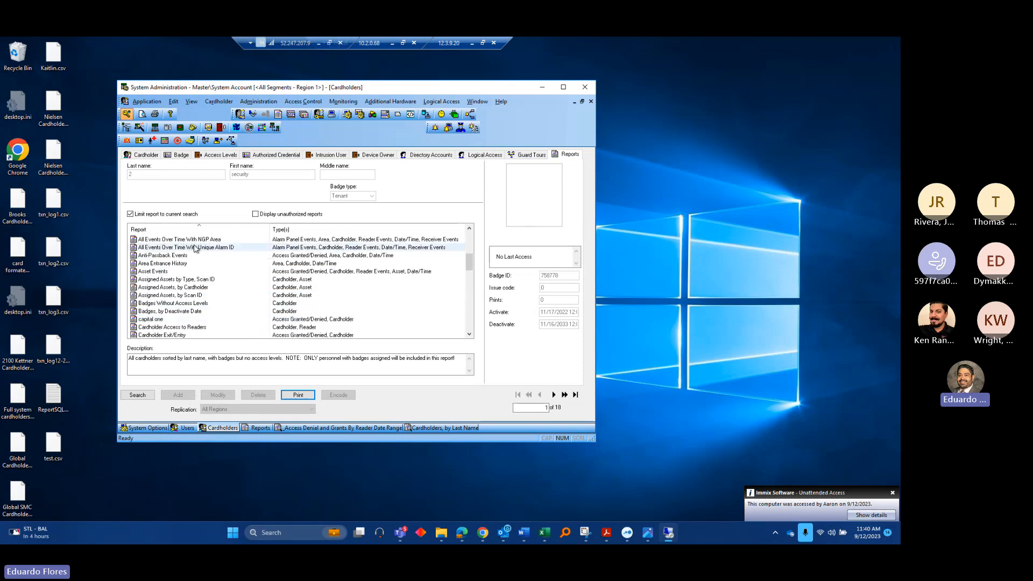
{"action": "scroll", "coordinate": [230, 251], "scroll_direction": "up", "scroll_amount": 3}
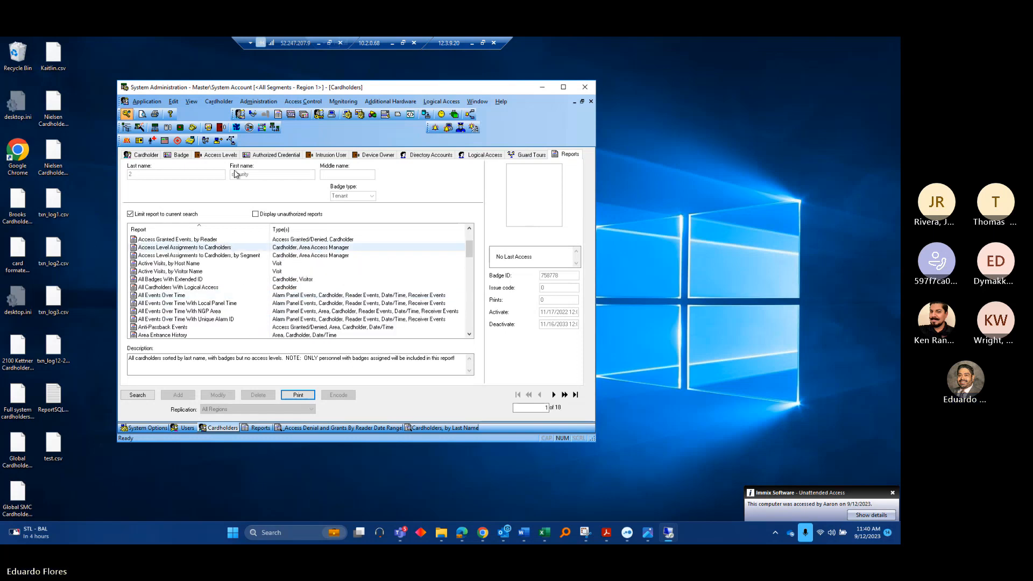
{"action": "left_click", "coordinate": [259, 101]}
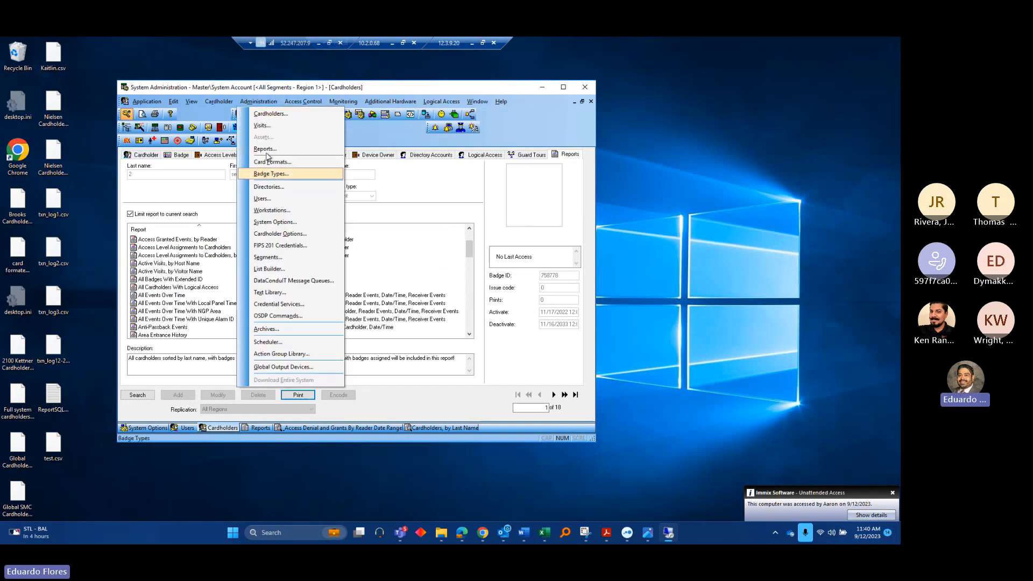
{"action": "left_click", "coordinate": [142, 156]}
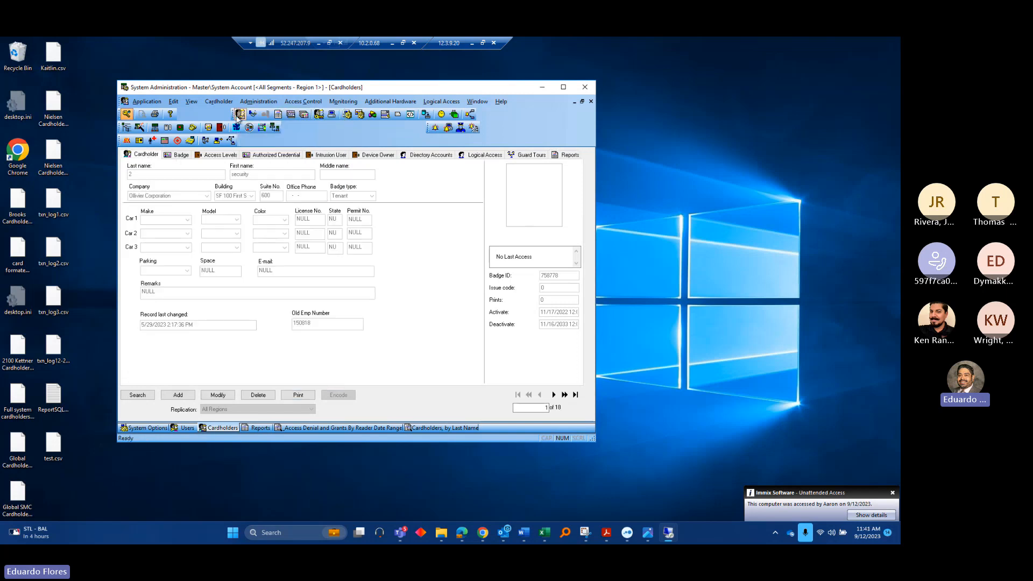